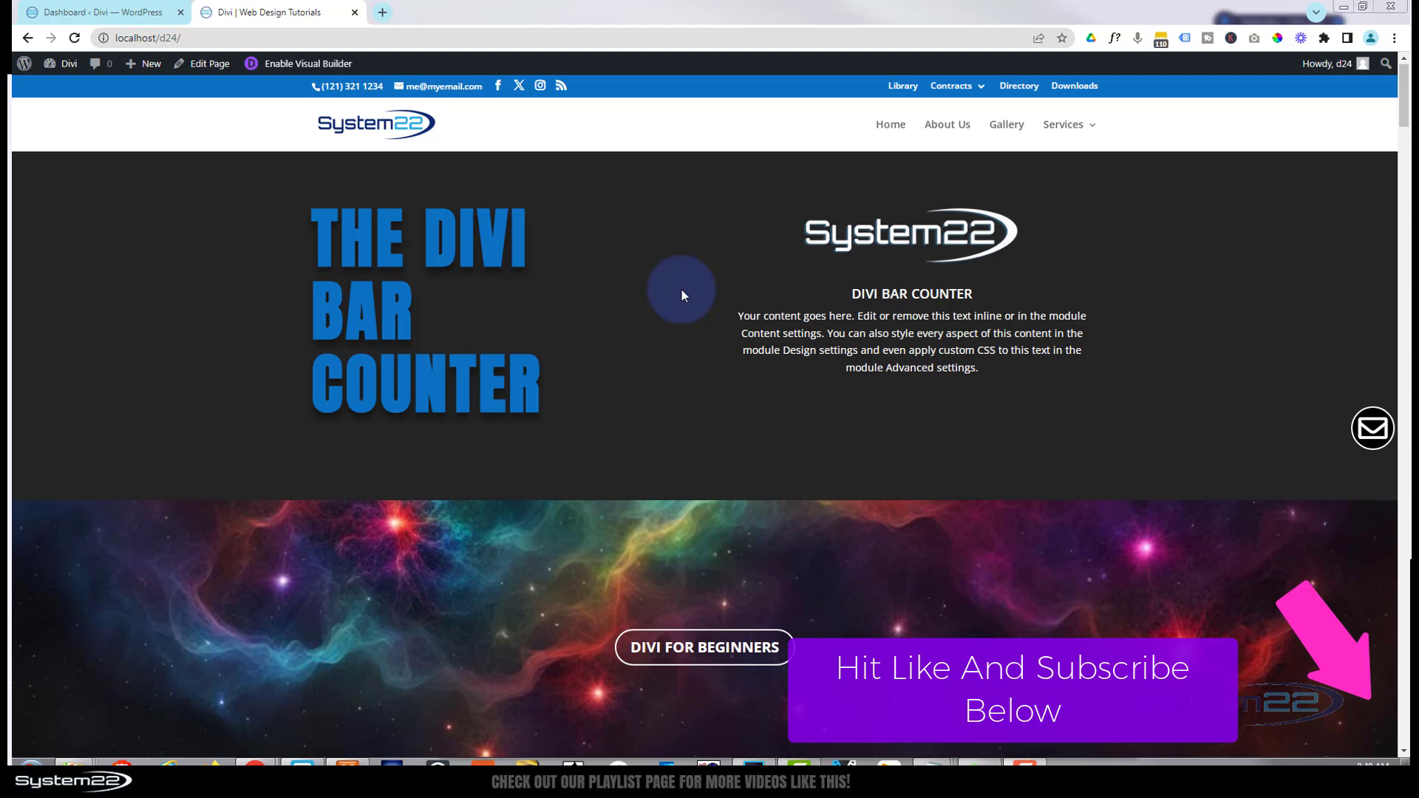
Follow the Divi for Beginners link to the bar counter section and reload the page to watch the bars animate
left_click(705, 645)
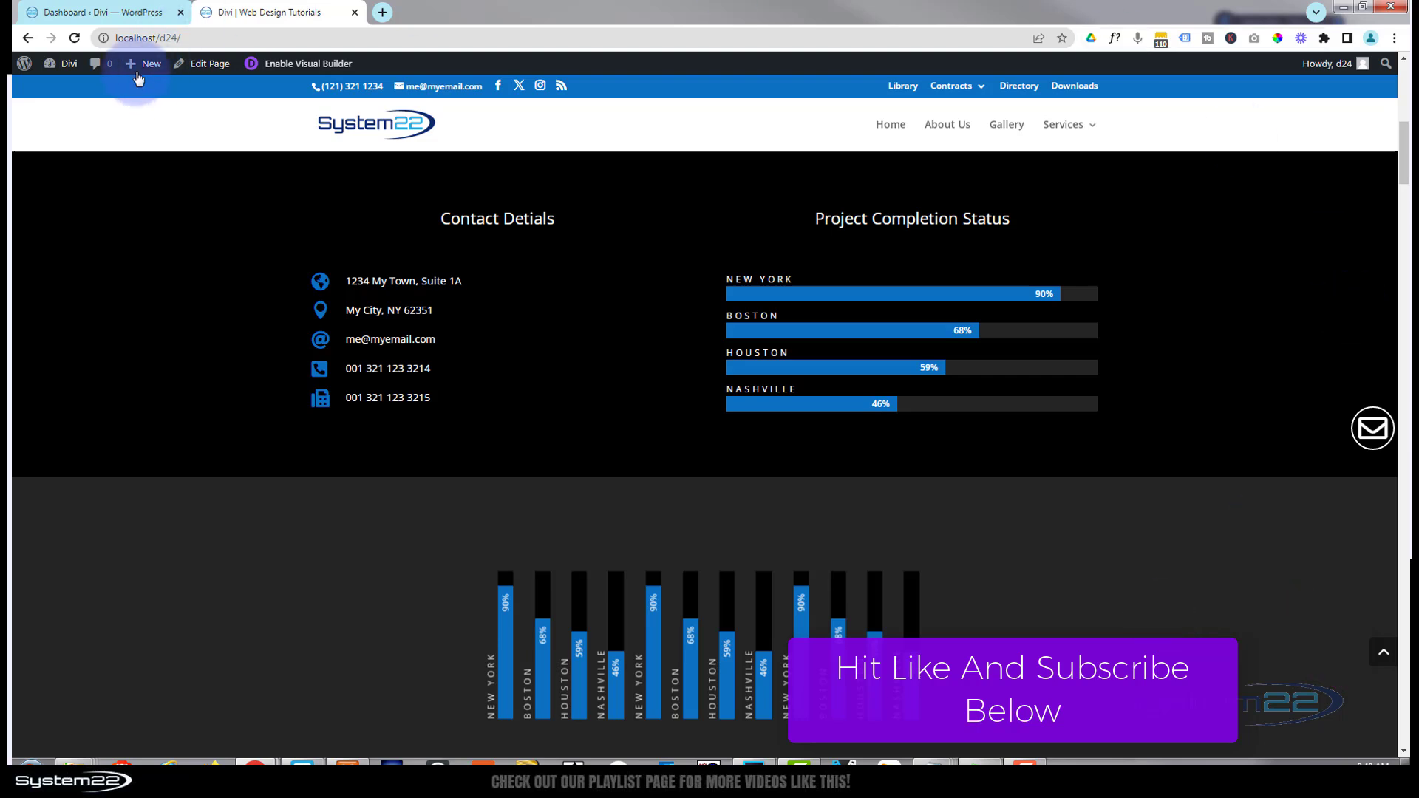
left_click(74, 38)
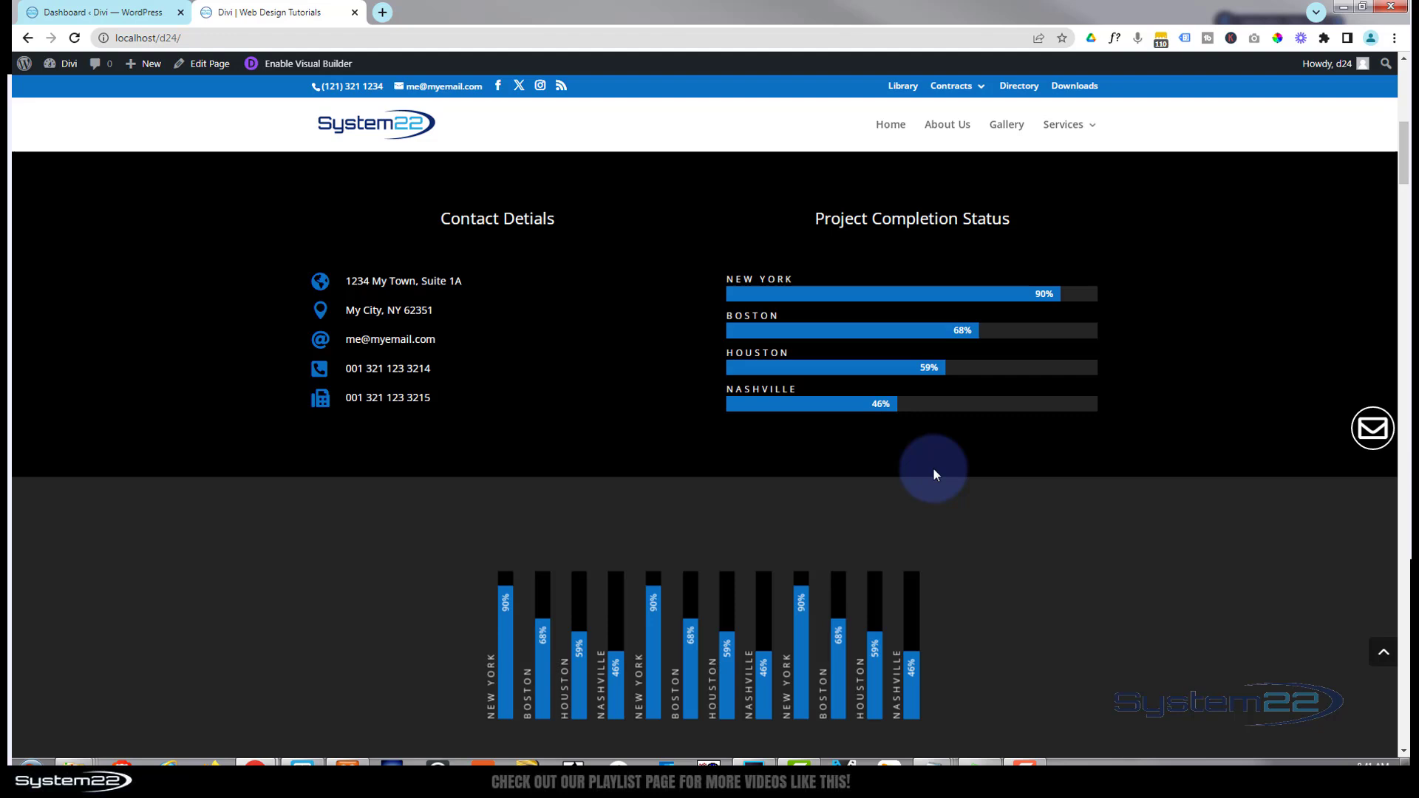
left_click(74, 38)
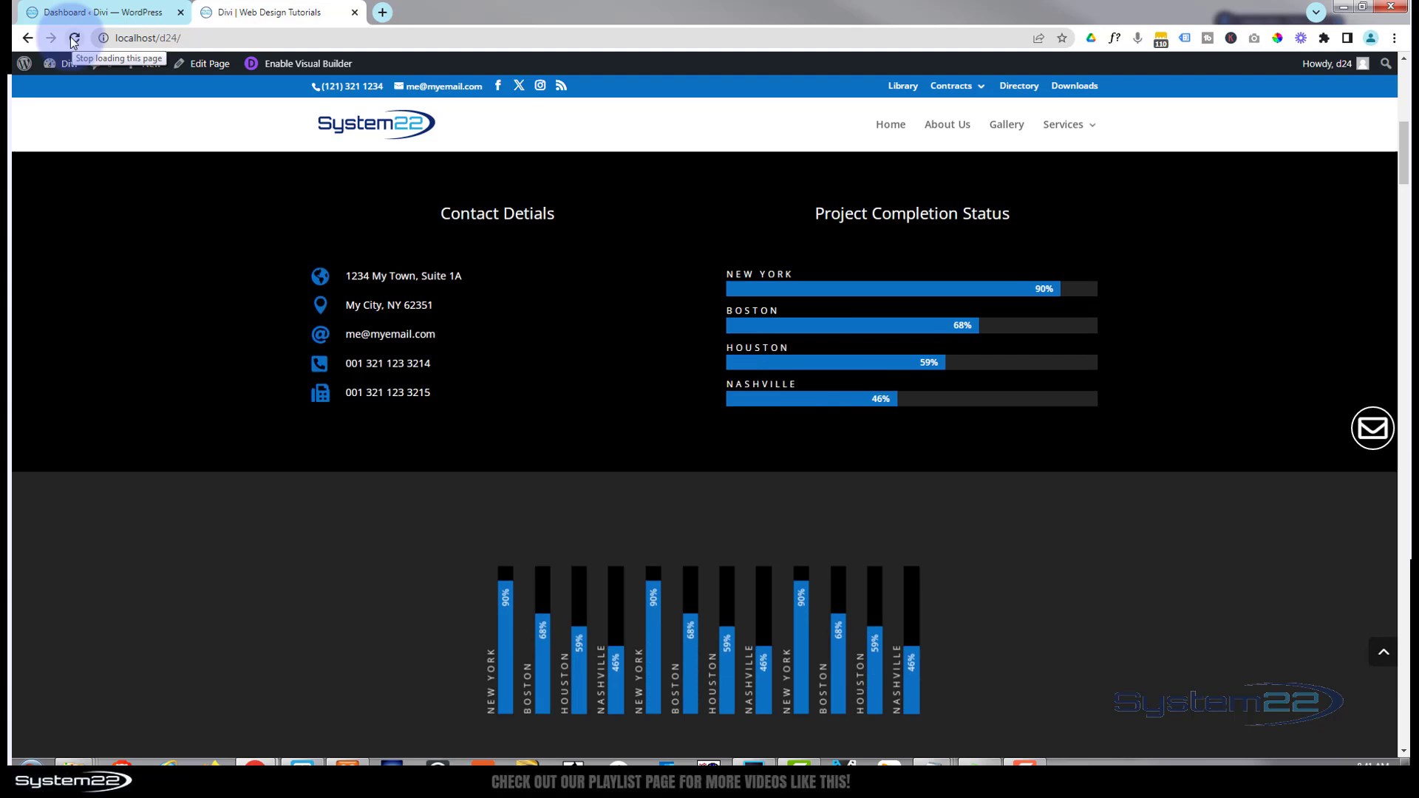
Enable the visual builder and delete the bar counters module beneath the Project Completion Status heading
left_click(299, 65)
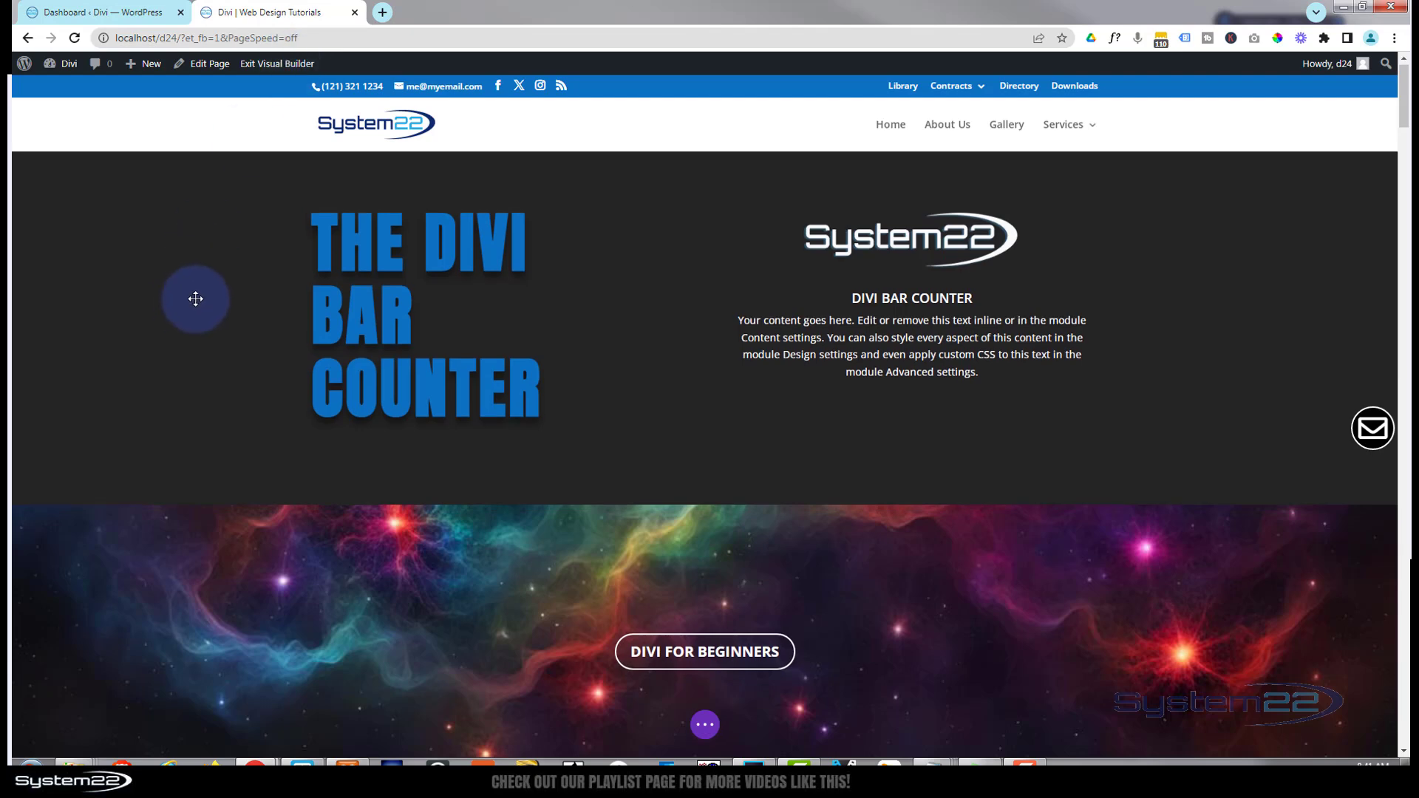
scroll(188, 299, "down", 5)
scroll(196, 297, "down", 3)
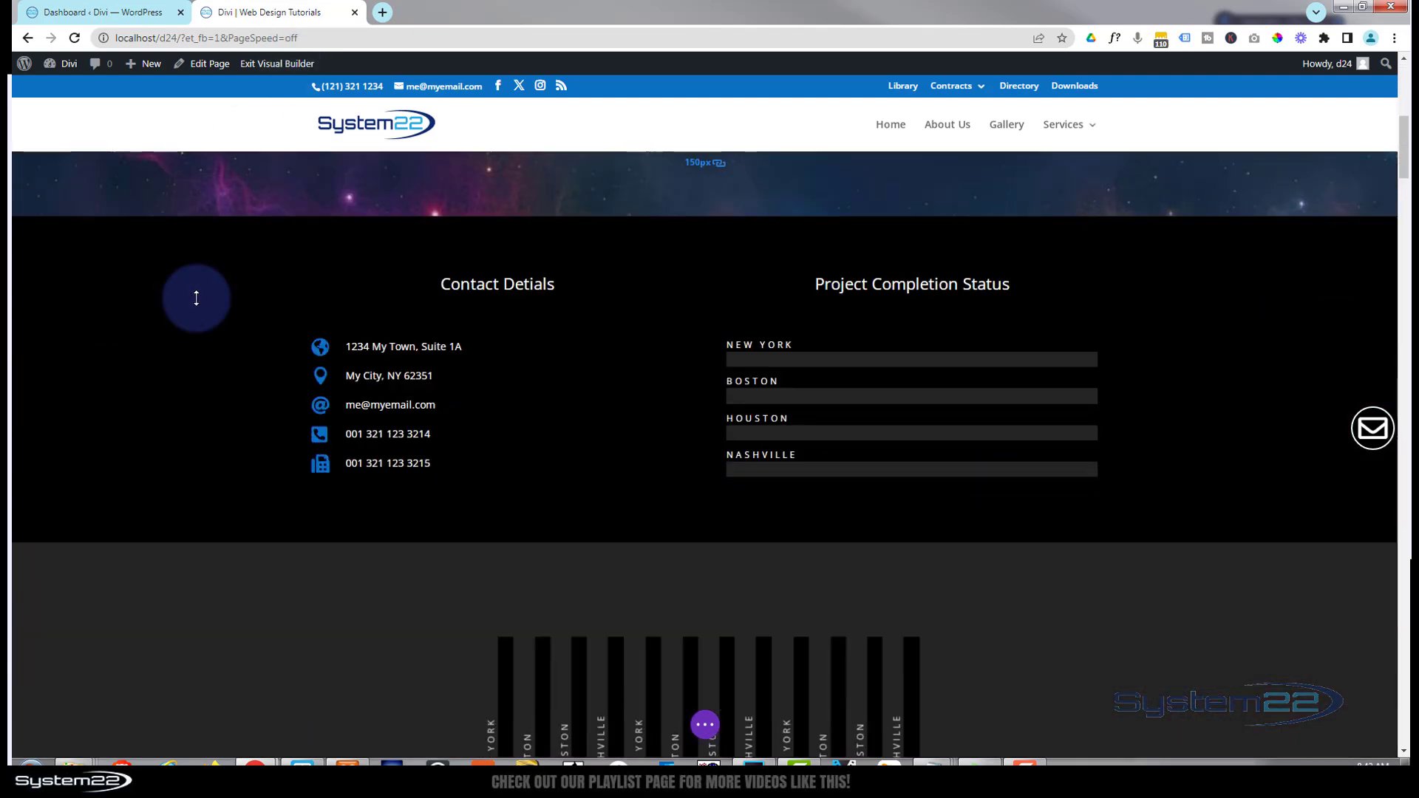
mouse_move(849, 344)
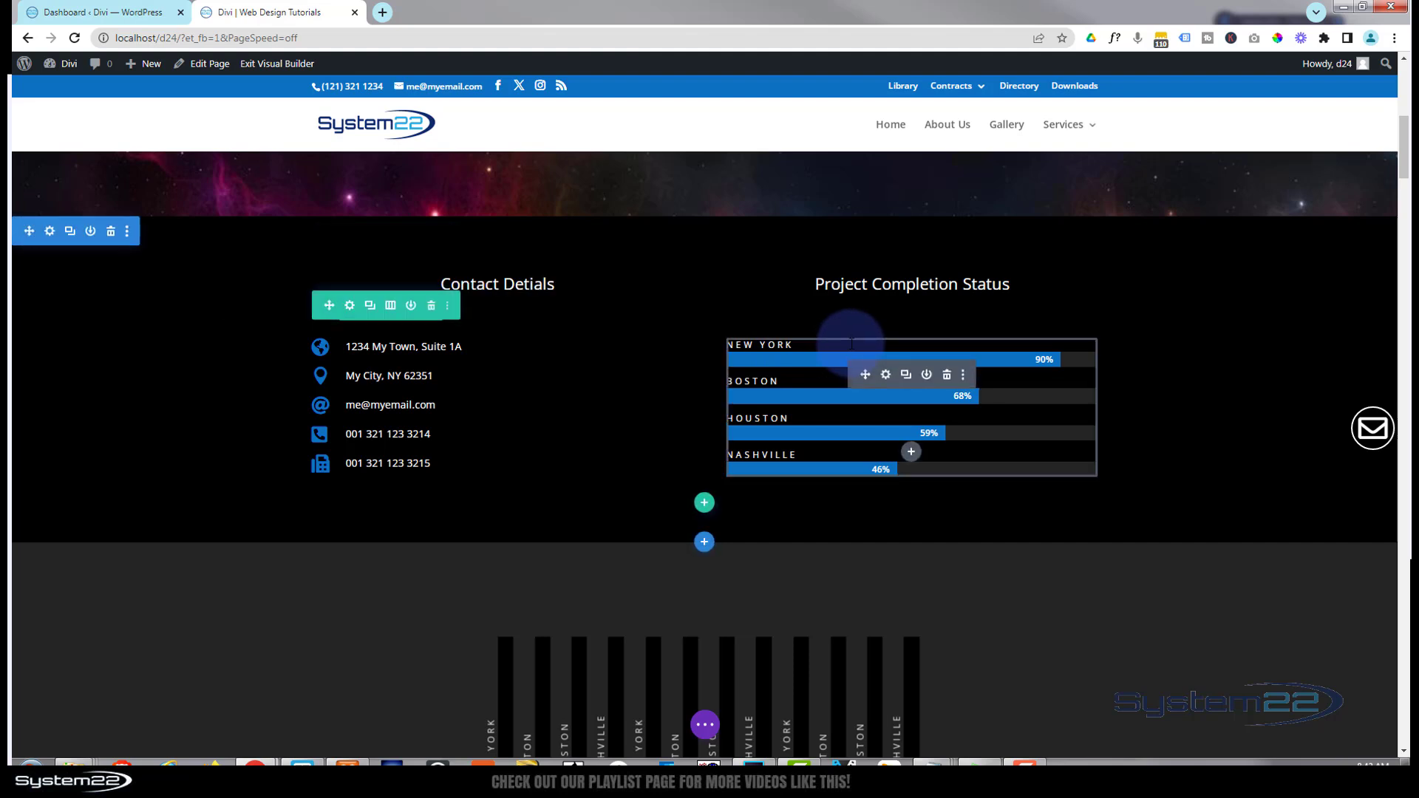
left_click(946, 375)
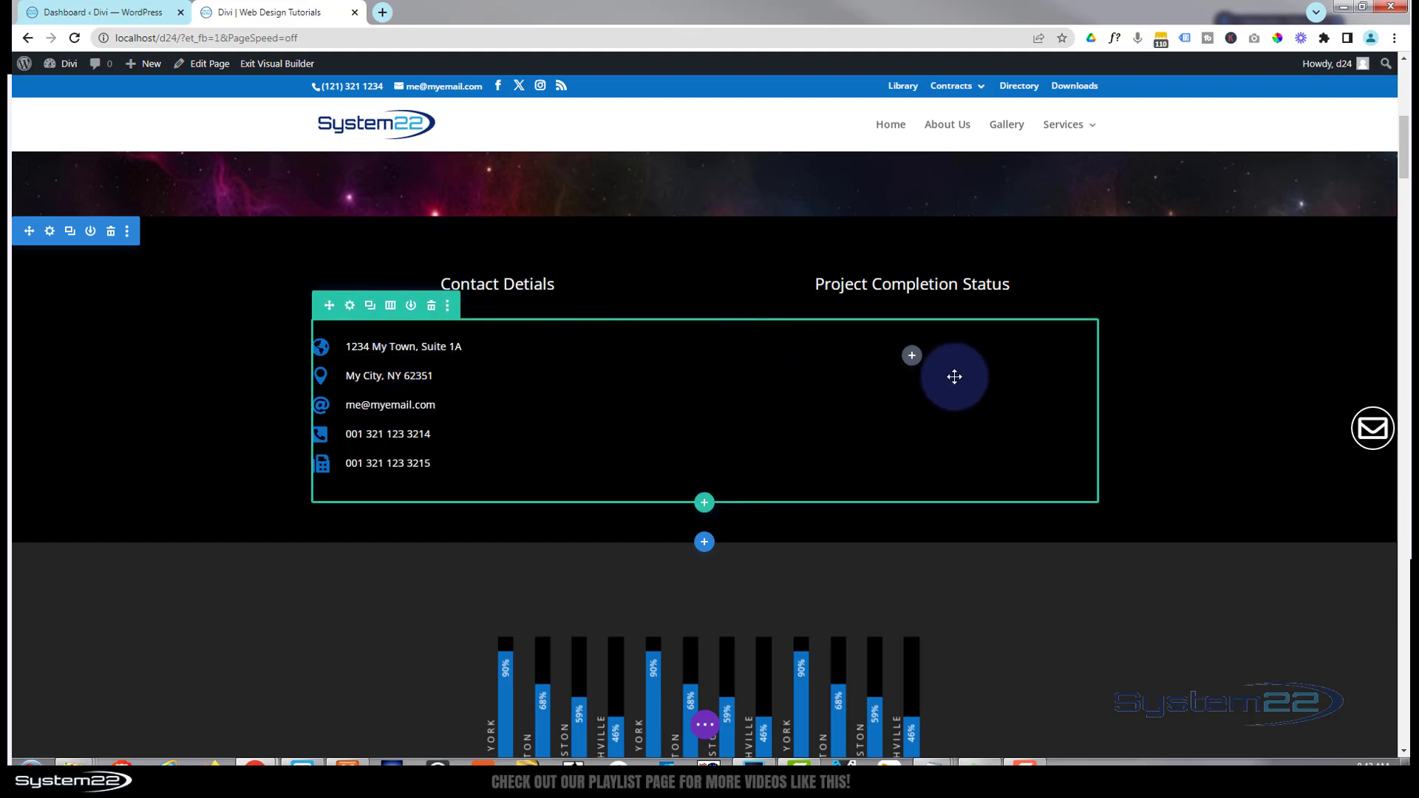
Insert a Bar Counters module in the empty column and move its settings window clear of the new bar
left_click(911, 360)
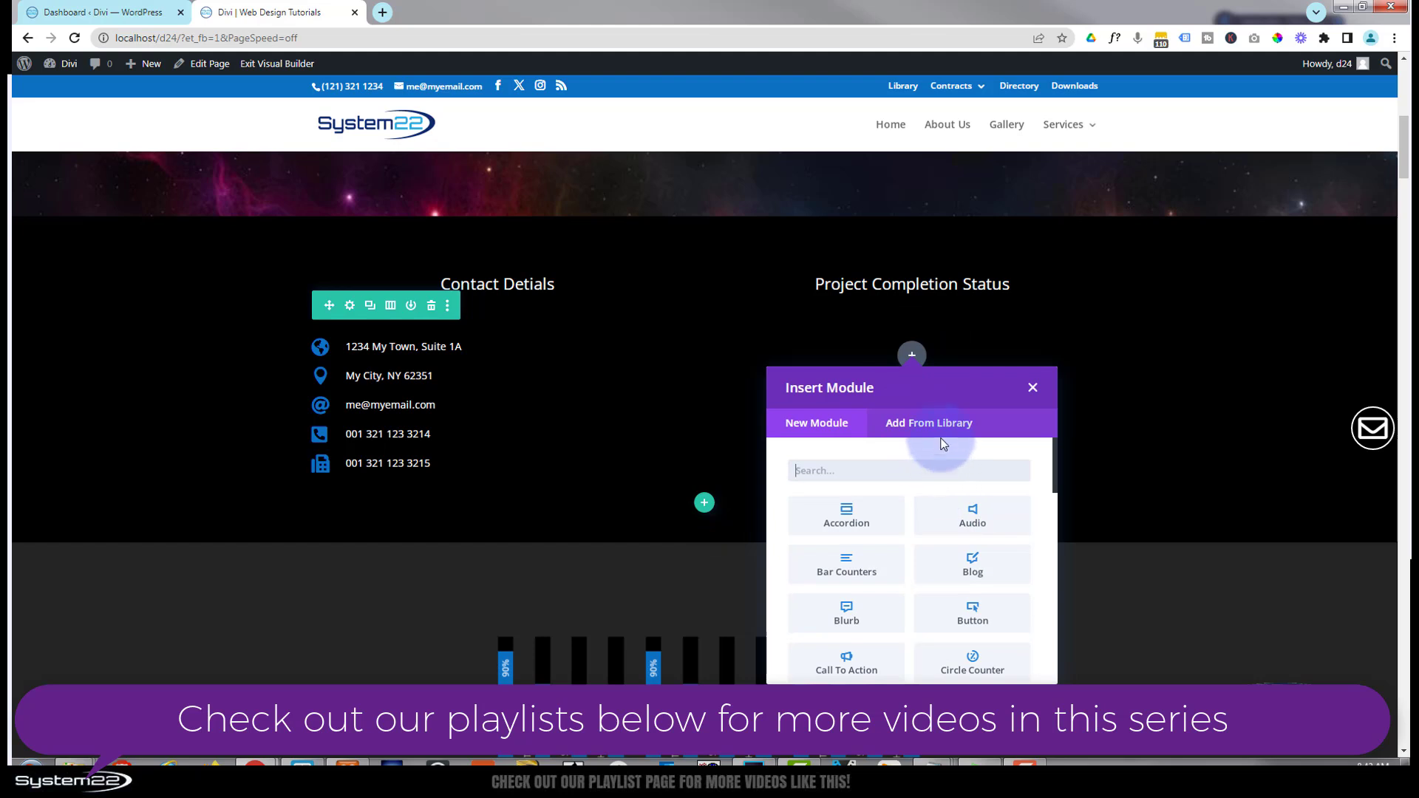
left_click(811, 570)
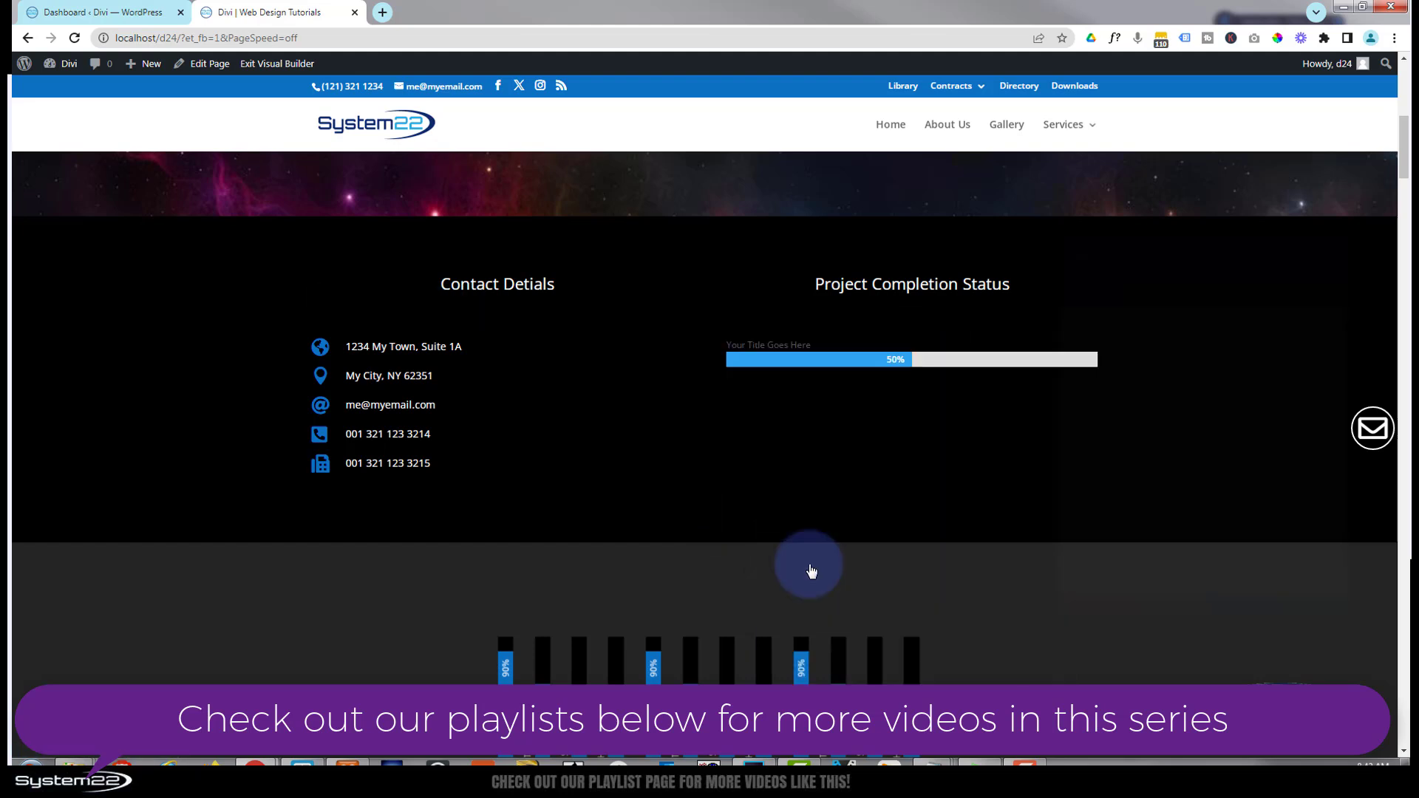
left_click_drag(1245, 229, 529, 222)
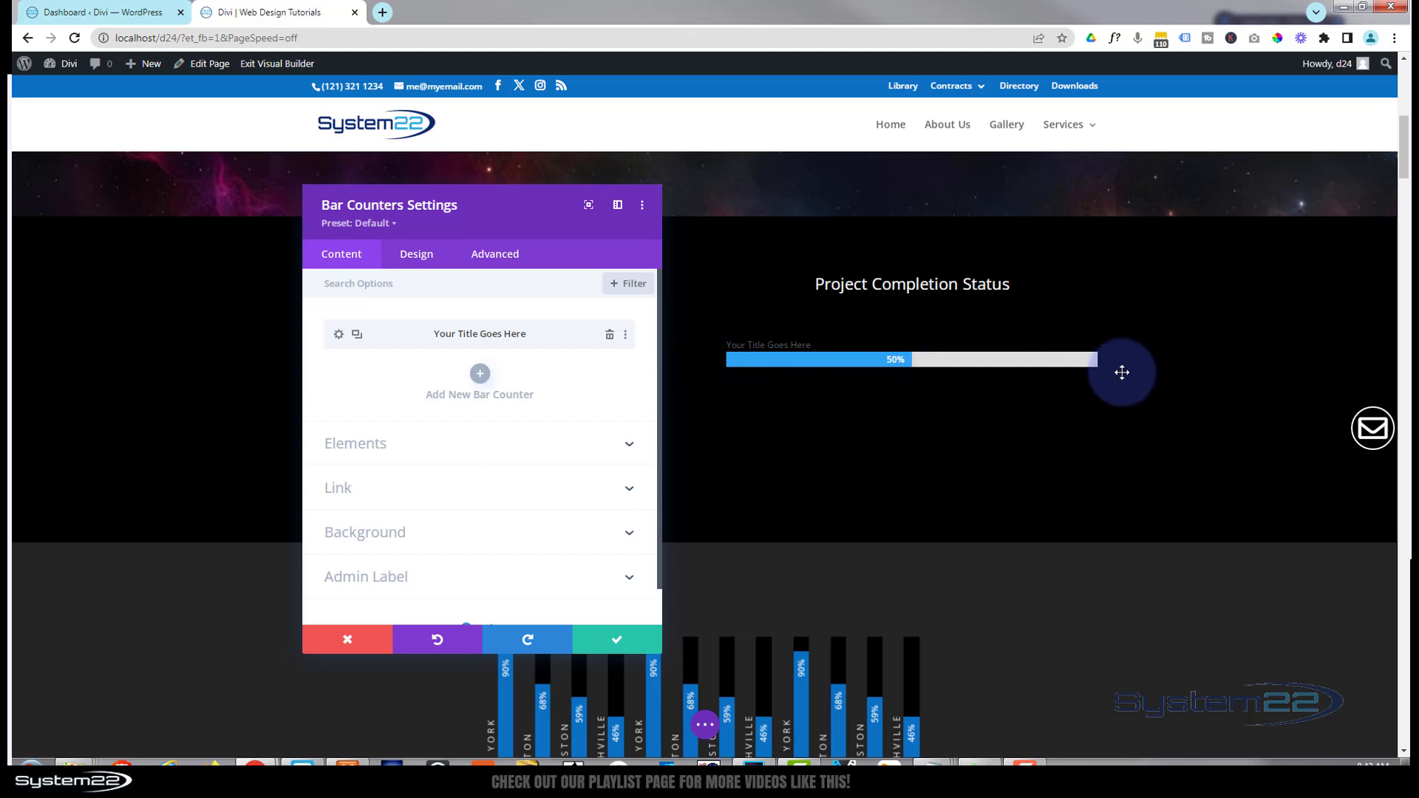
Turn Show Percentage off and back on for the new bar counters
left_click(447, 447)
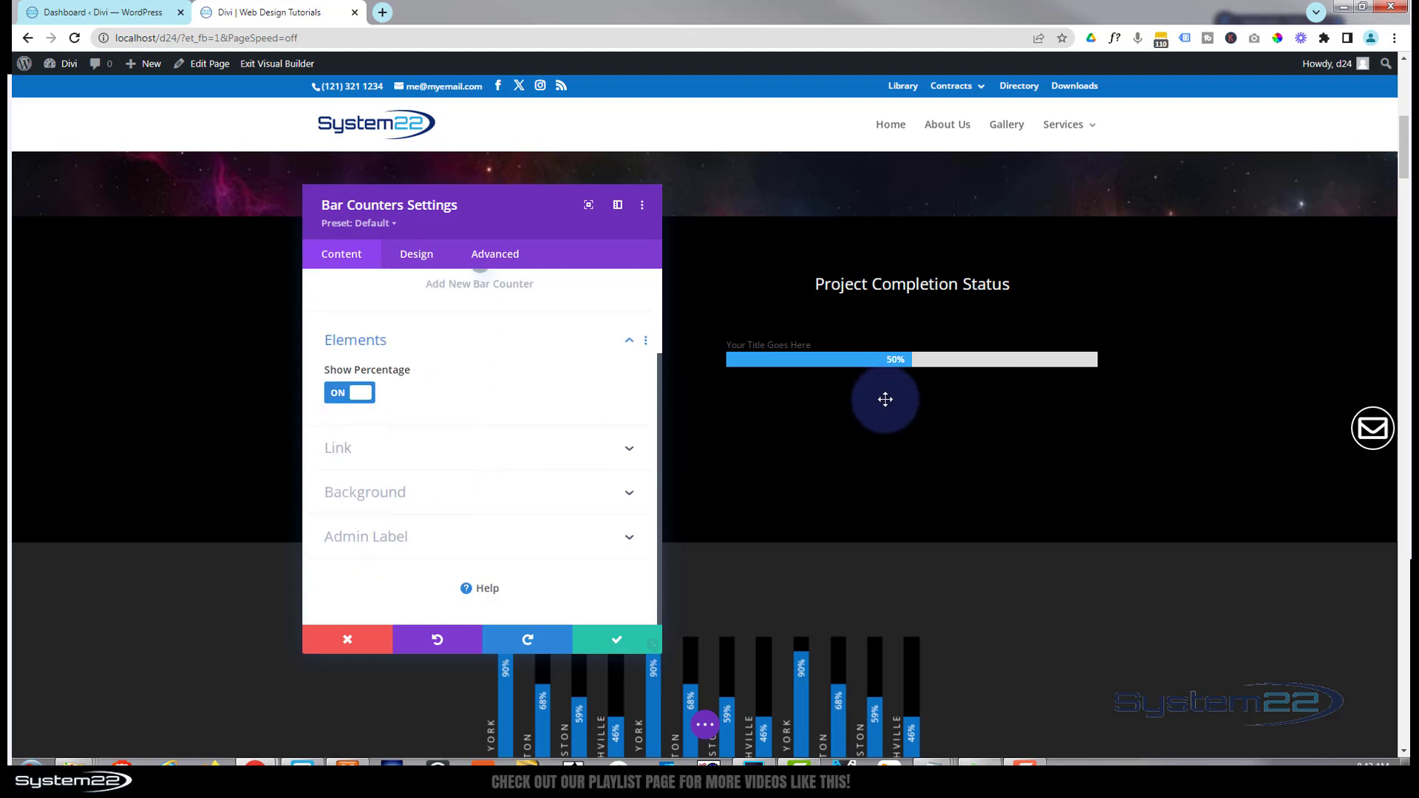
left_click(339, 399)
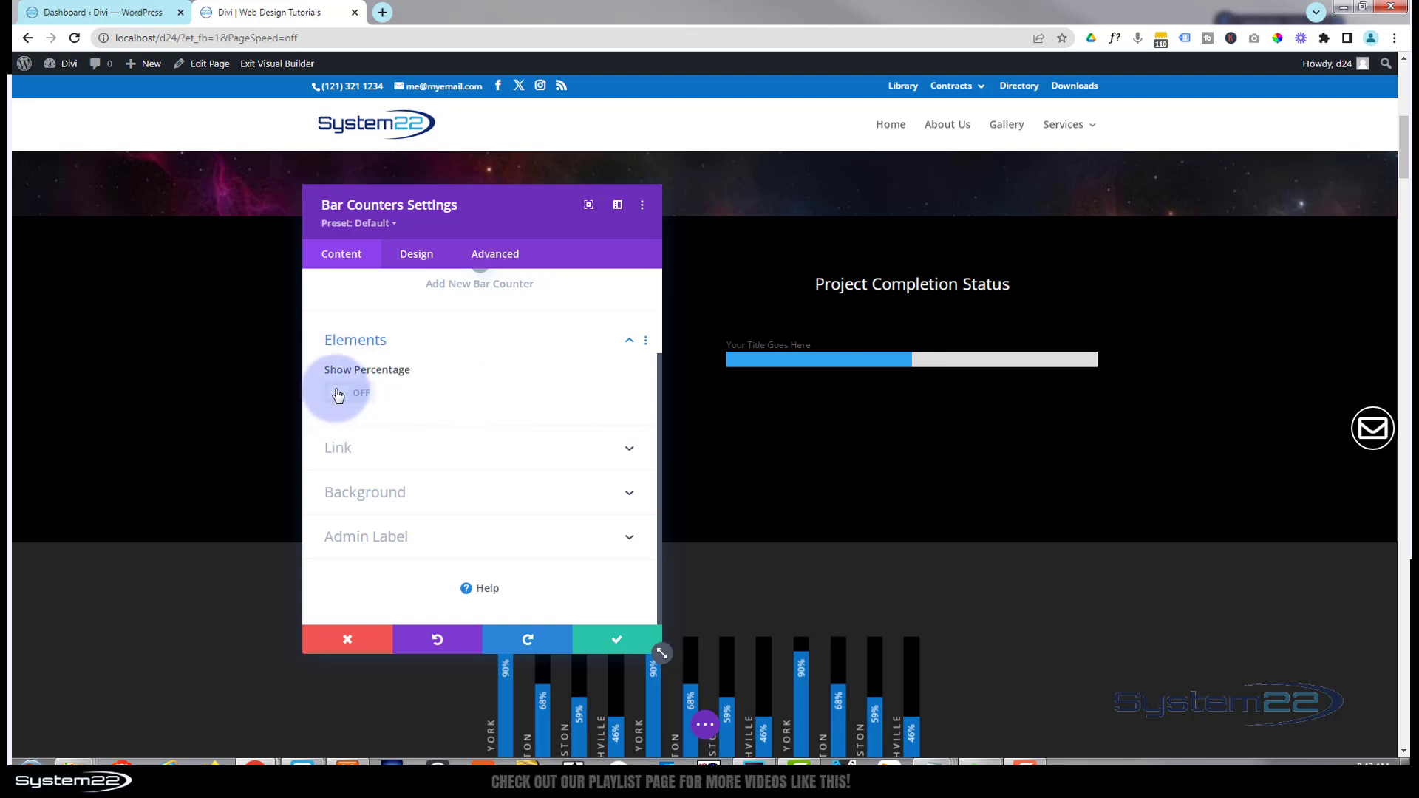
left_click(342, 395)
Examine the module's link URL field and its link target options
left_click(459, 450)
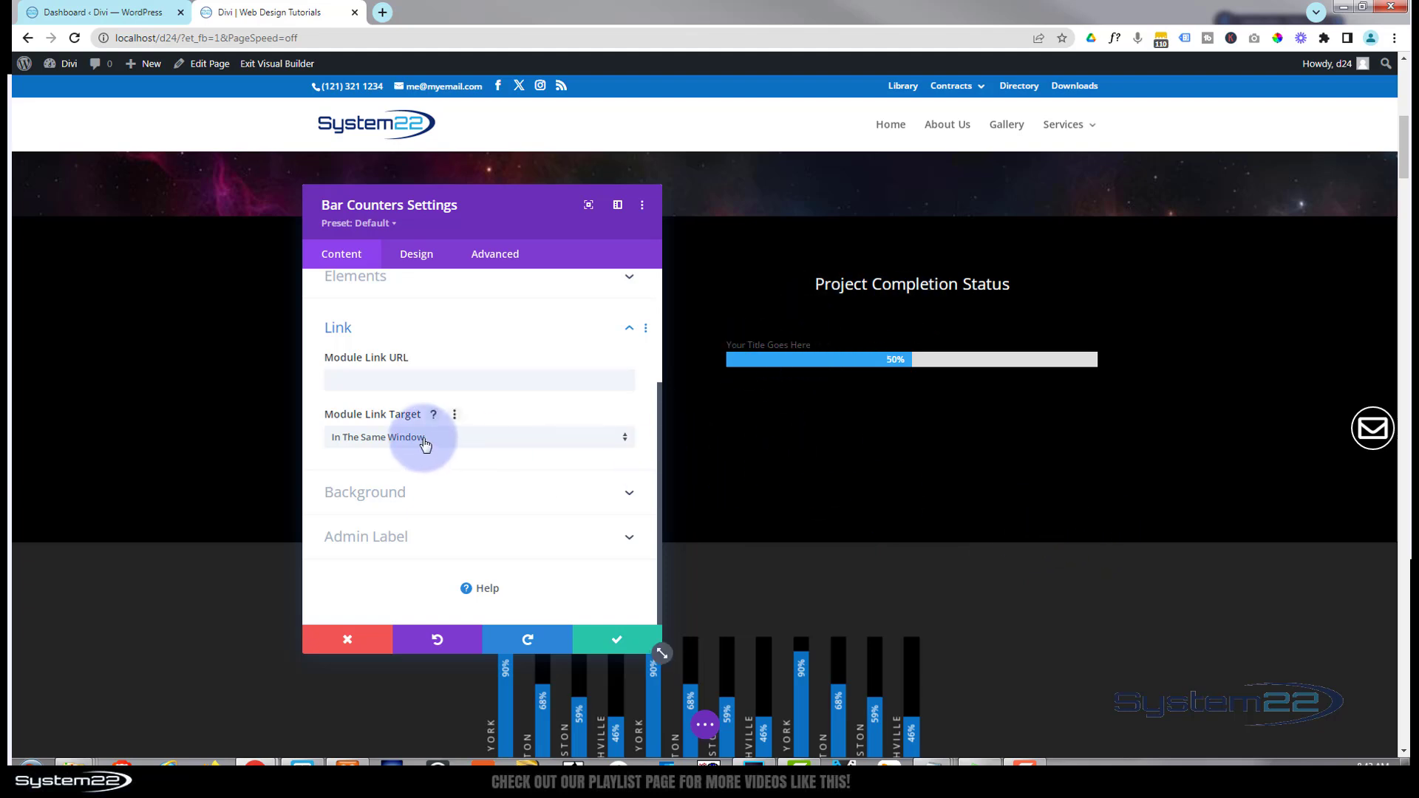
left_click(348, 381)
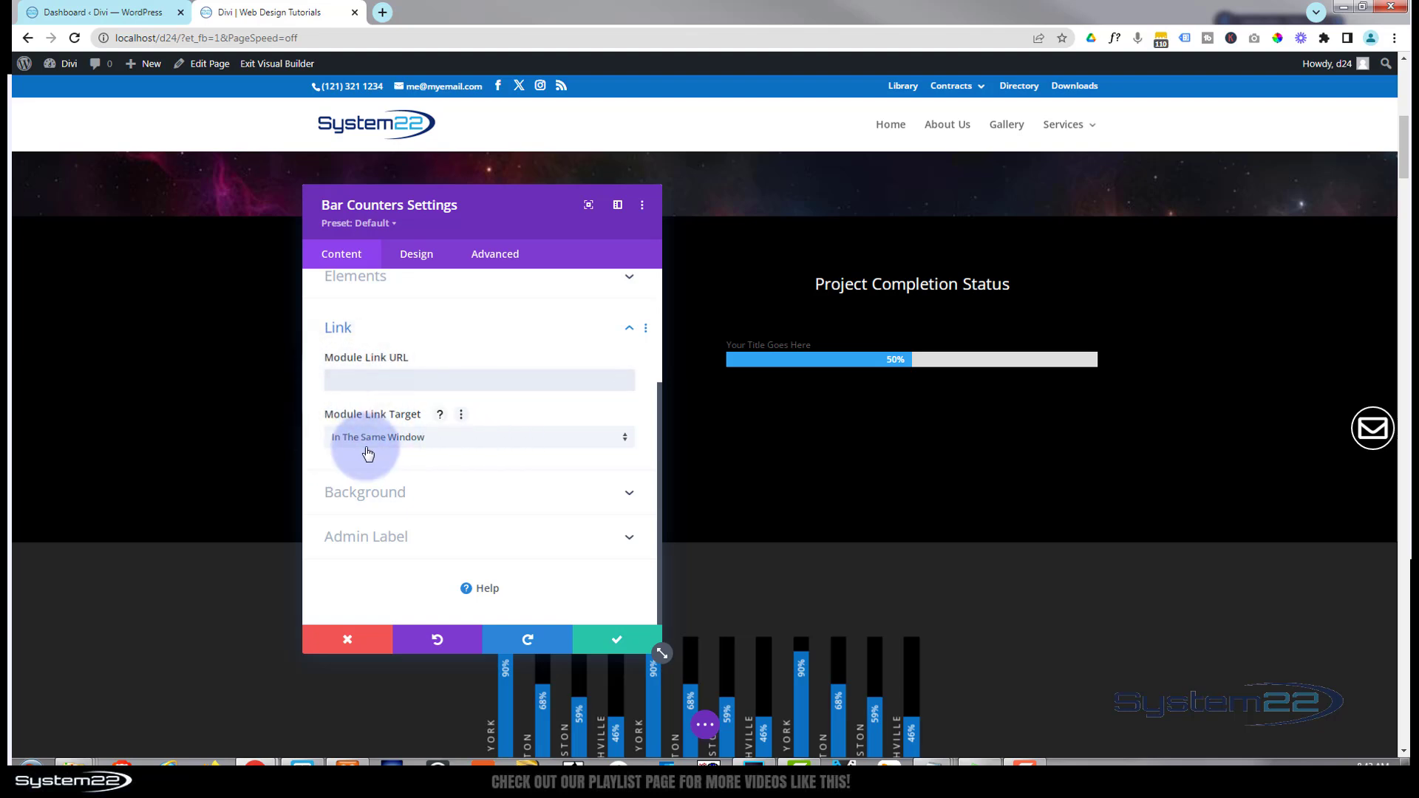
left_click(467, 439)
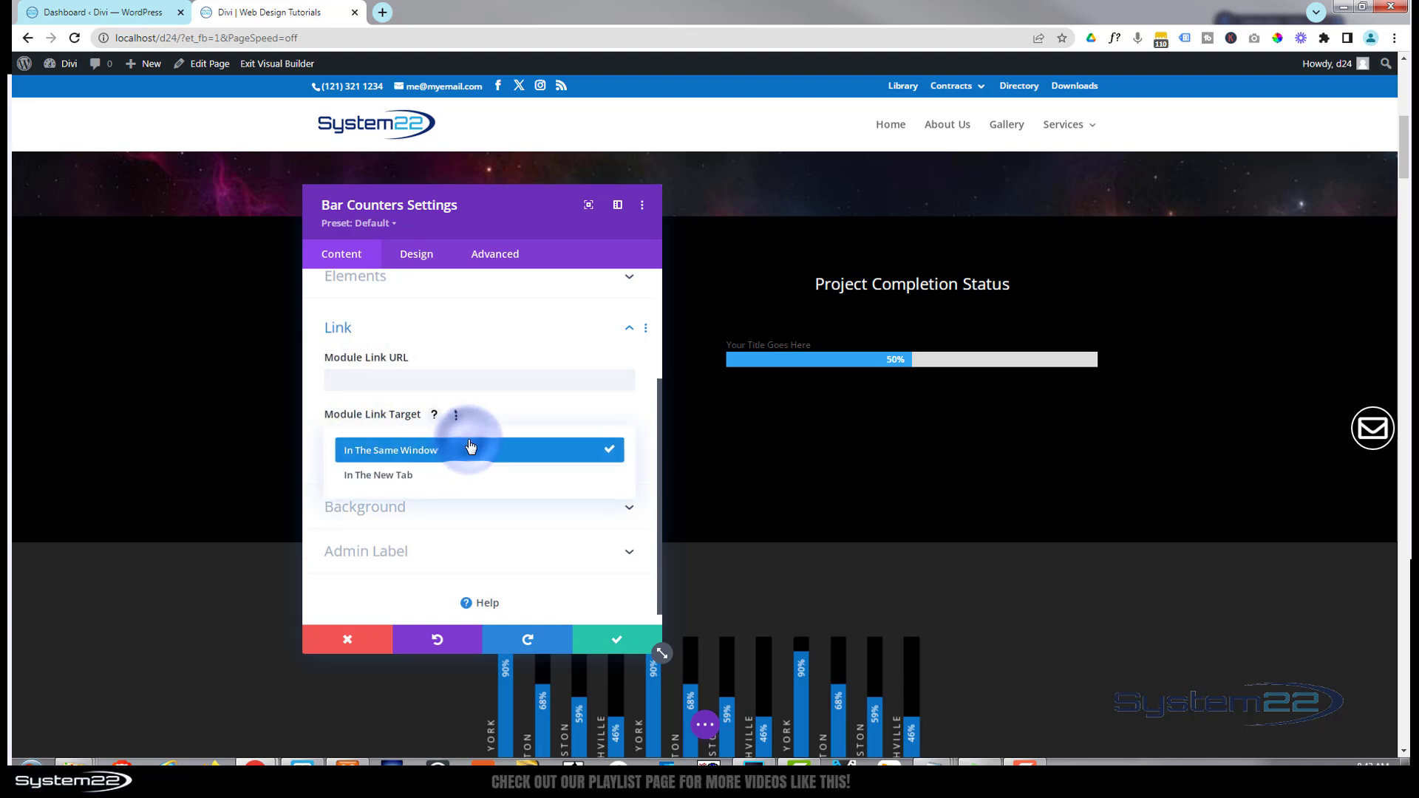
left_click(312, 438)
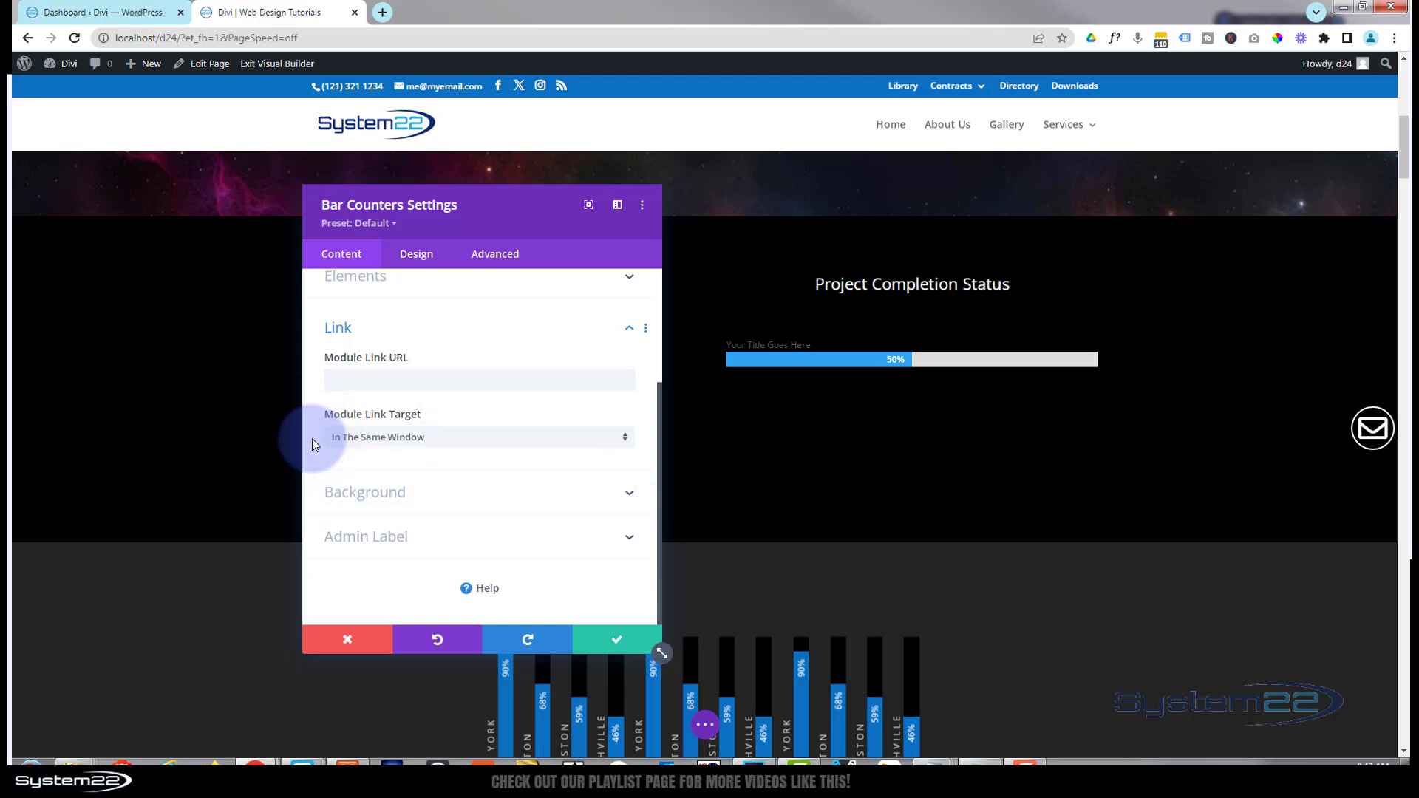
Try a red background for the bar counters, and settle on dark gray #242424
left_click(470, 501)
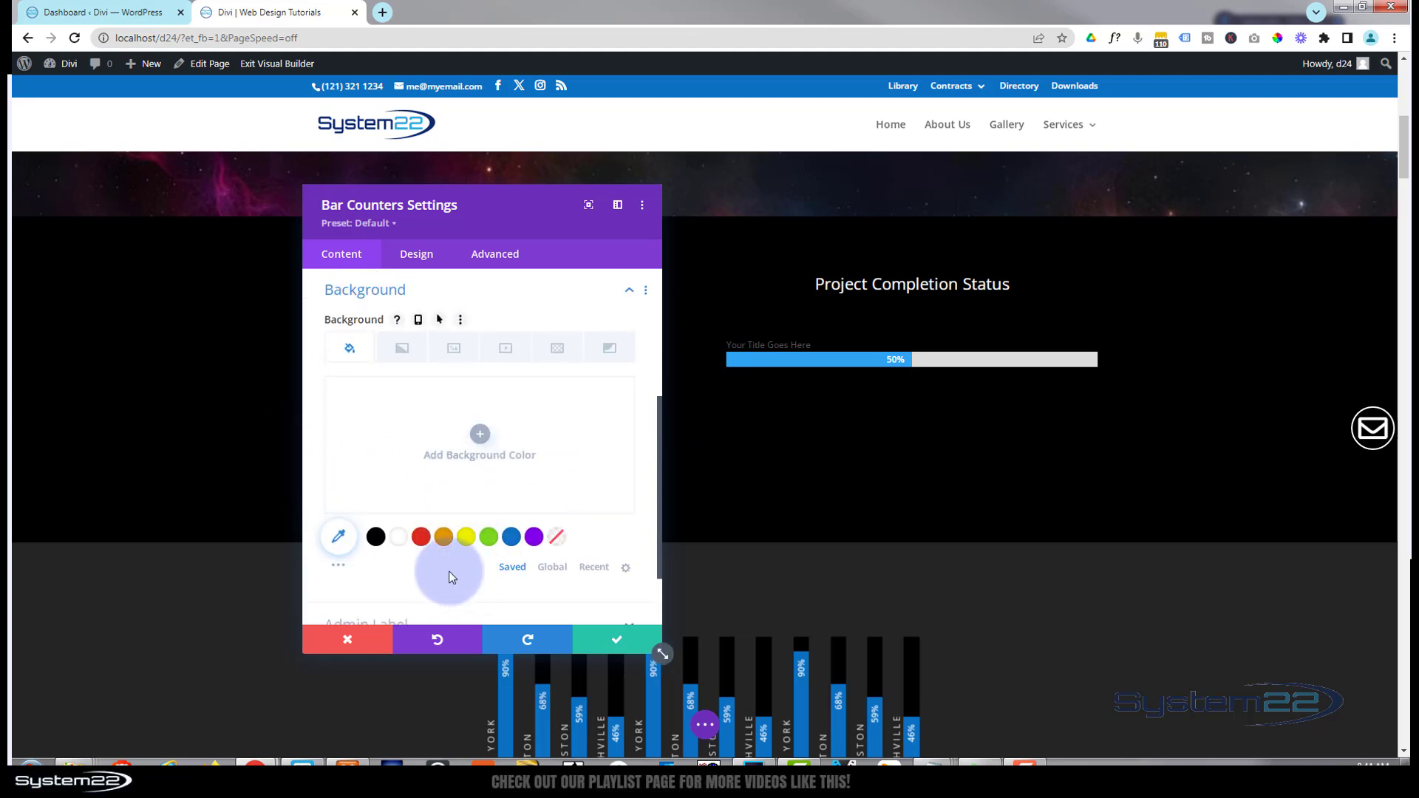
left_click(420, 538)
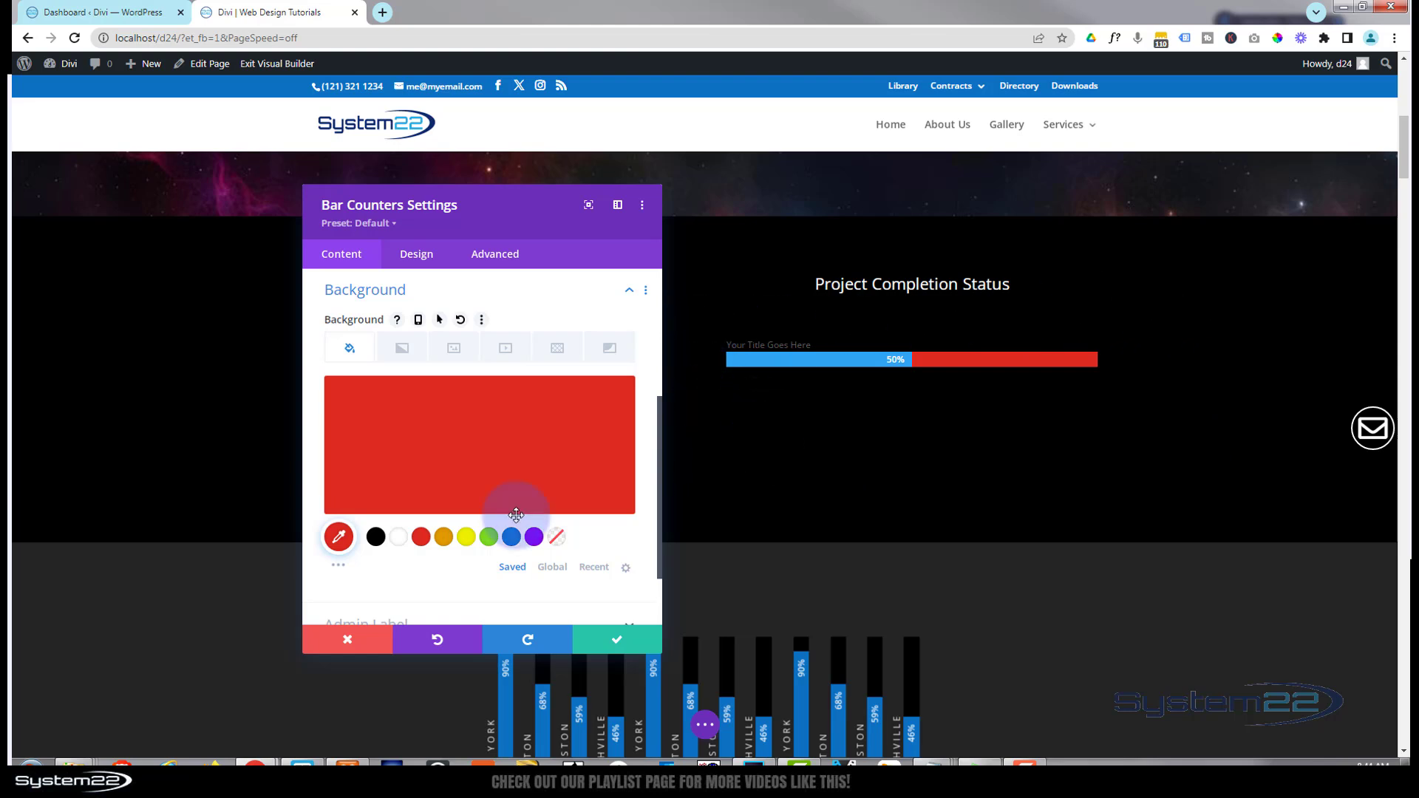
left_click(339, 570)
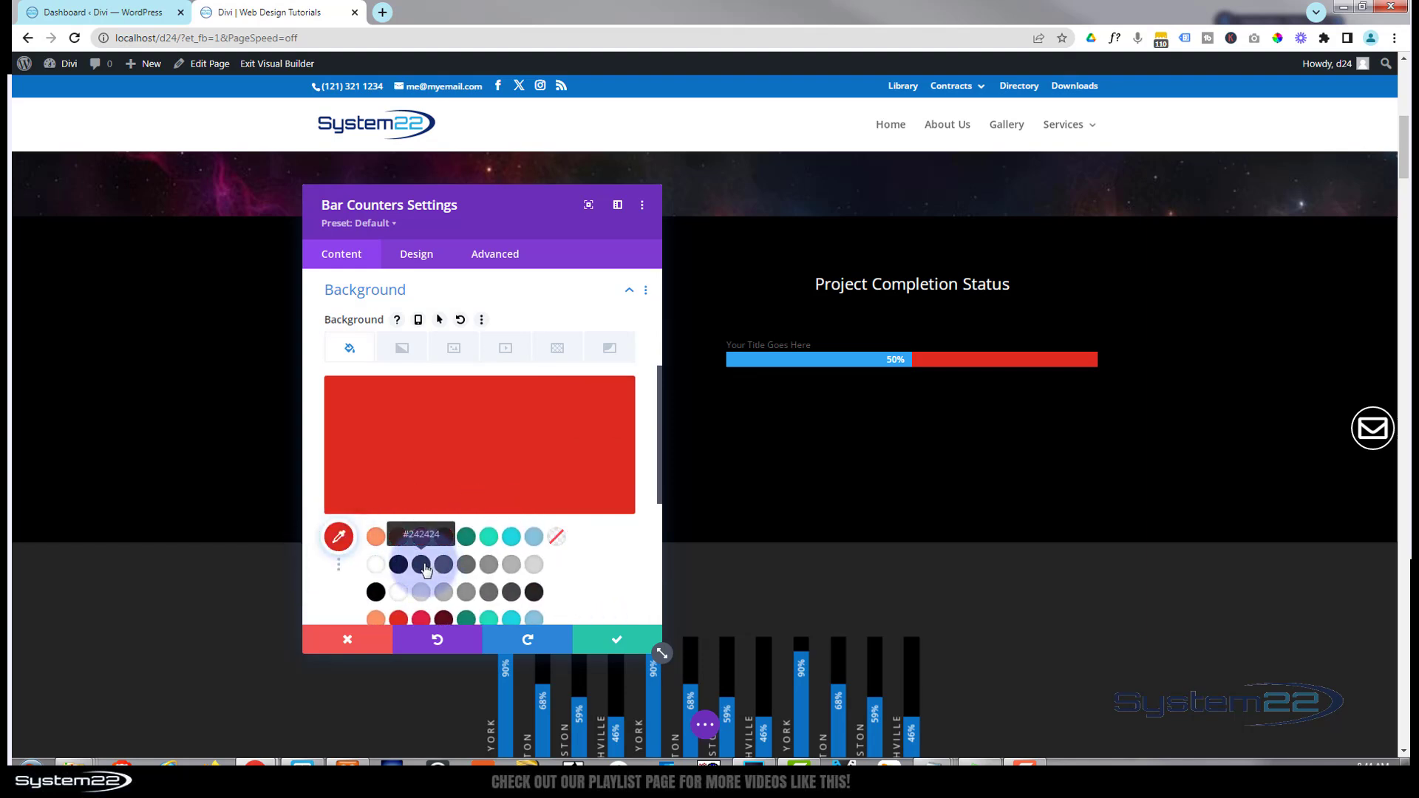
left_click(422, 566)
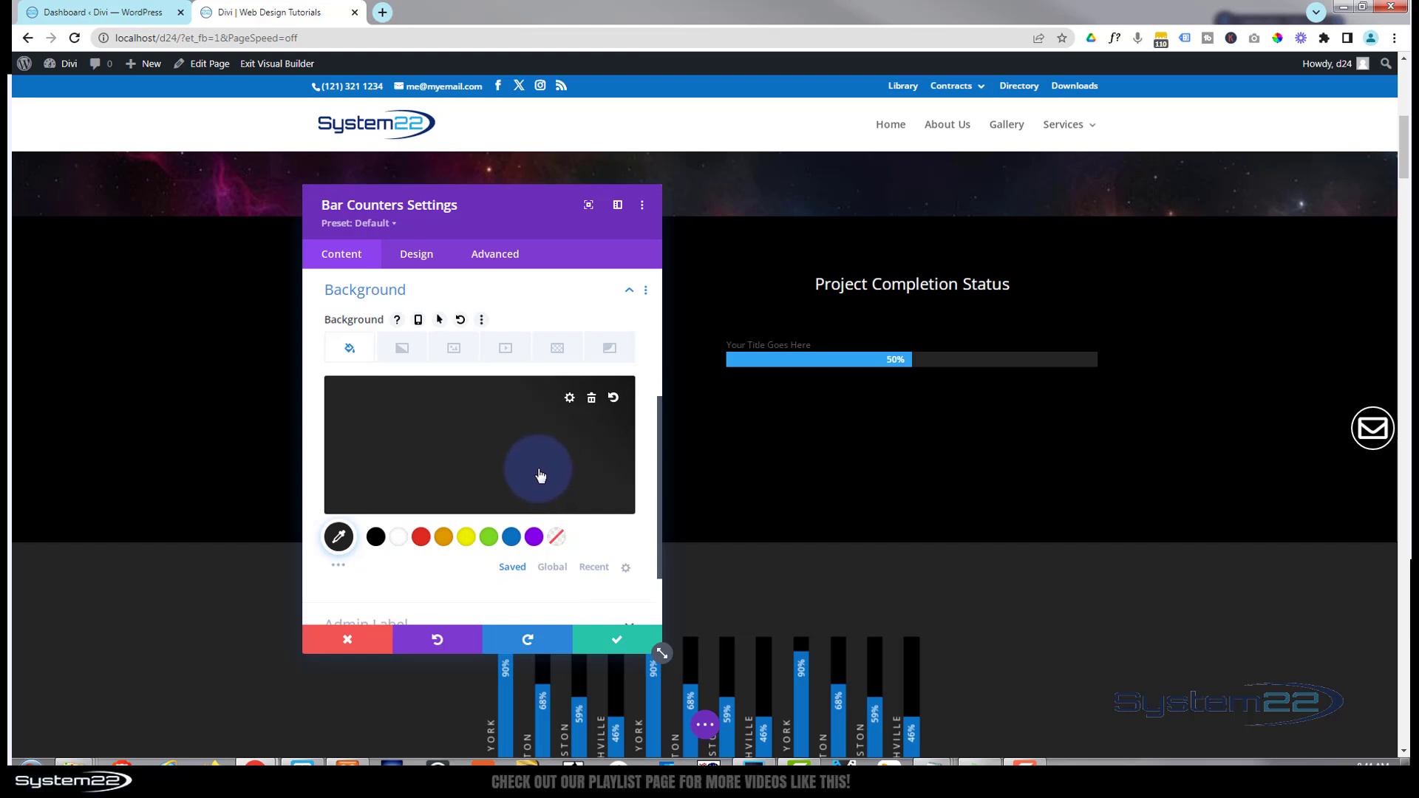
scroll(481, 499, "down", 1)
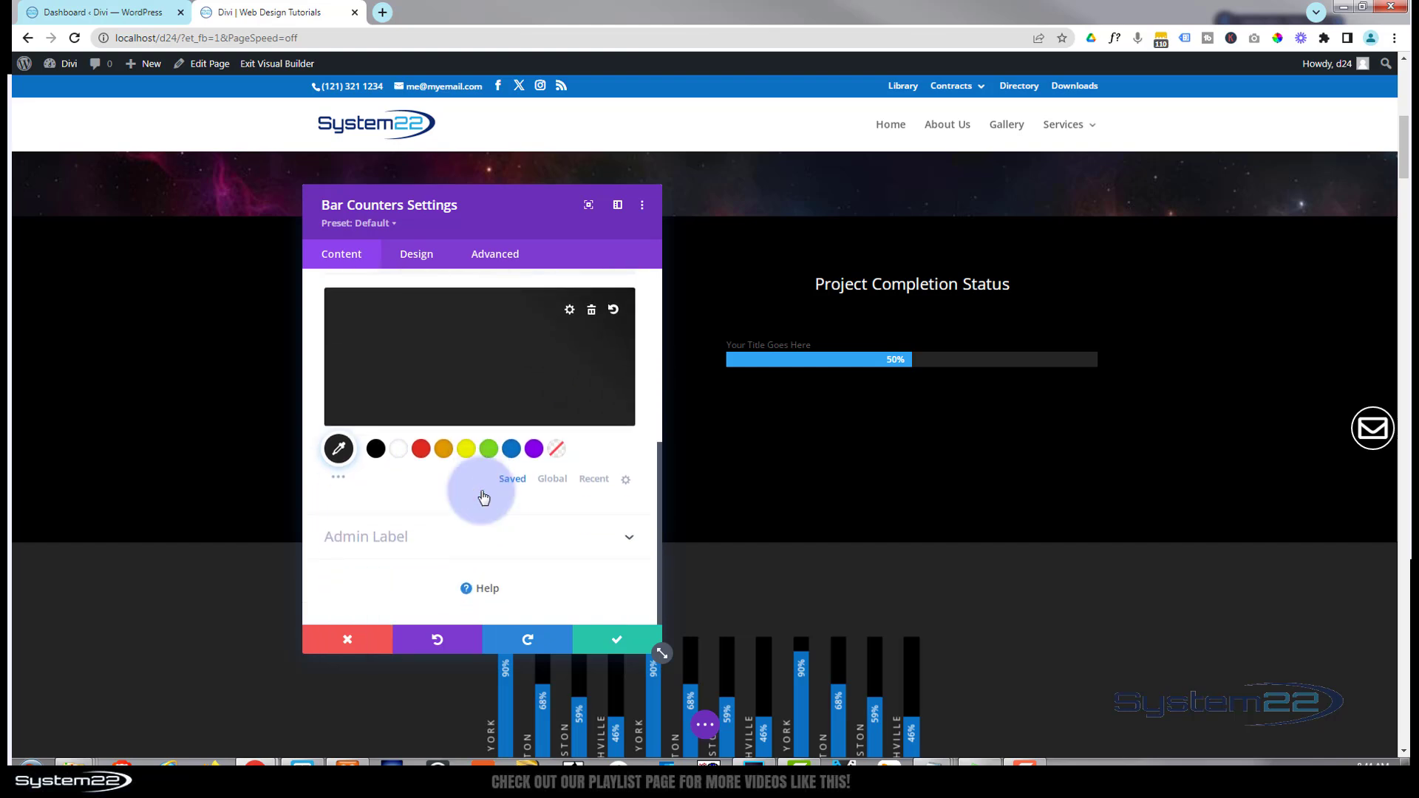
Try green and yellow as the Bar Background Color, and settle on the saved blue
left_click(423, 268)
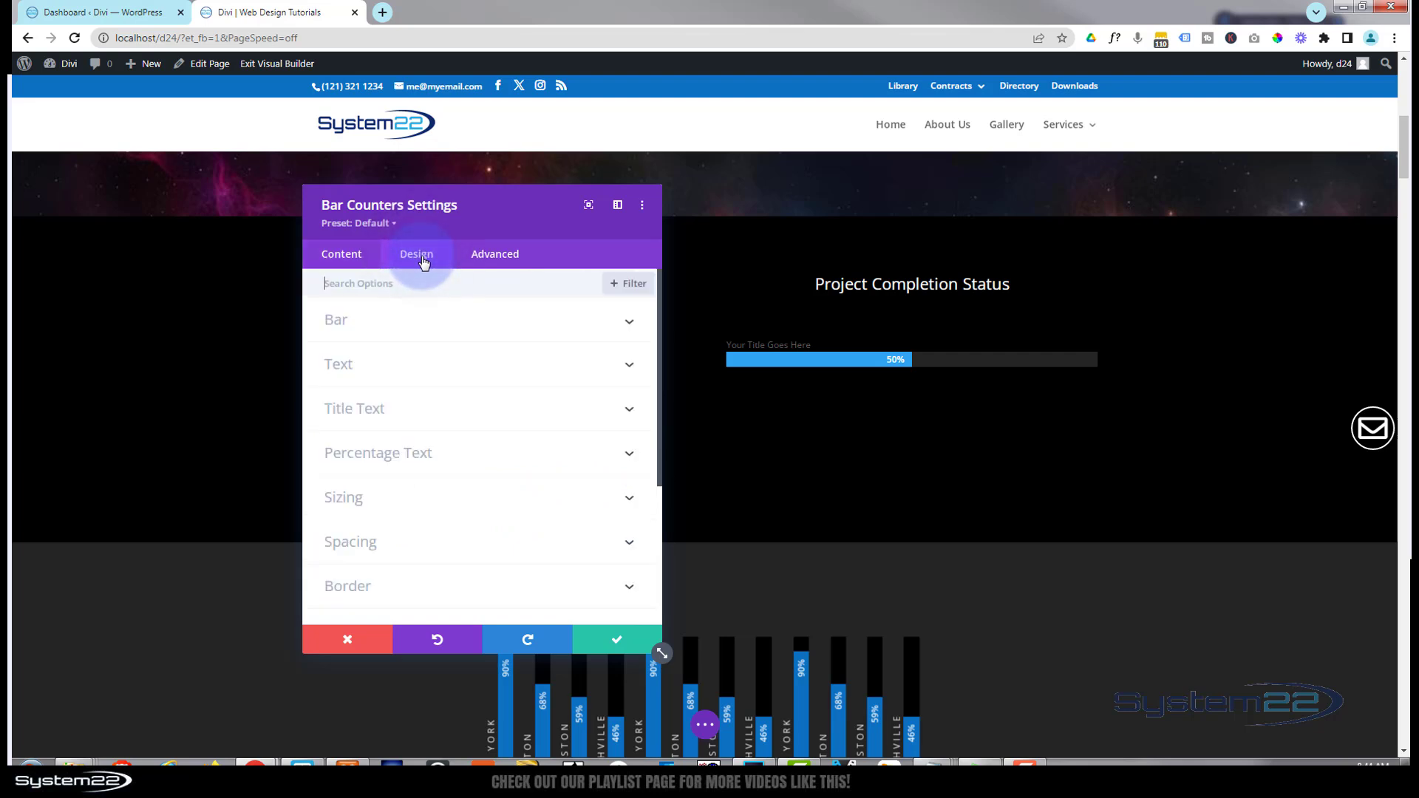
left_click(454, 331)
left_click(488, 380)
left_click(466, 380)
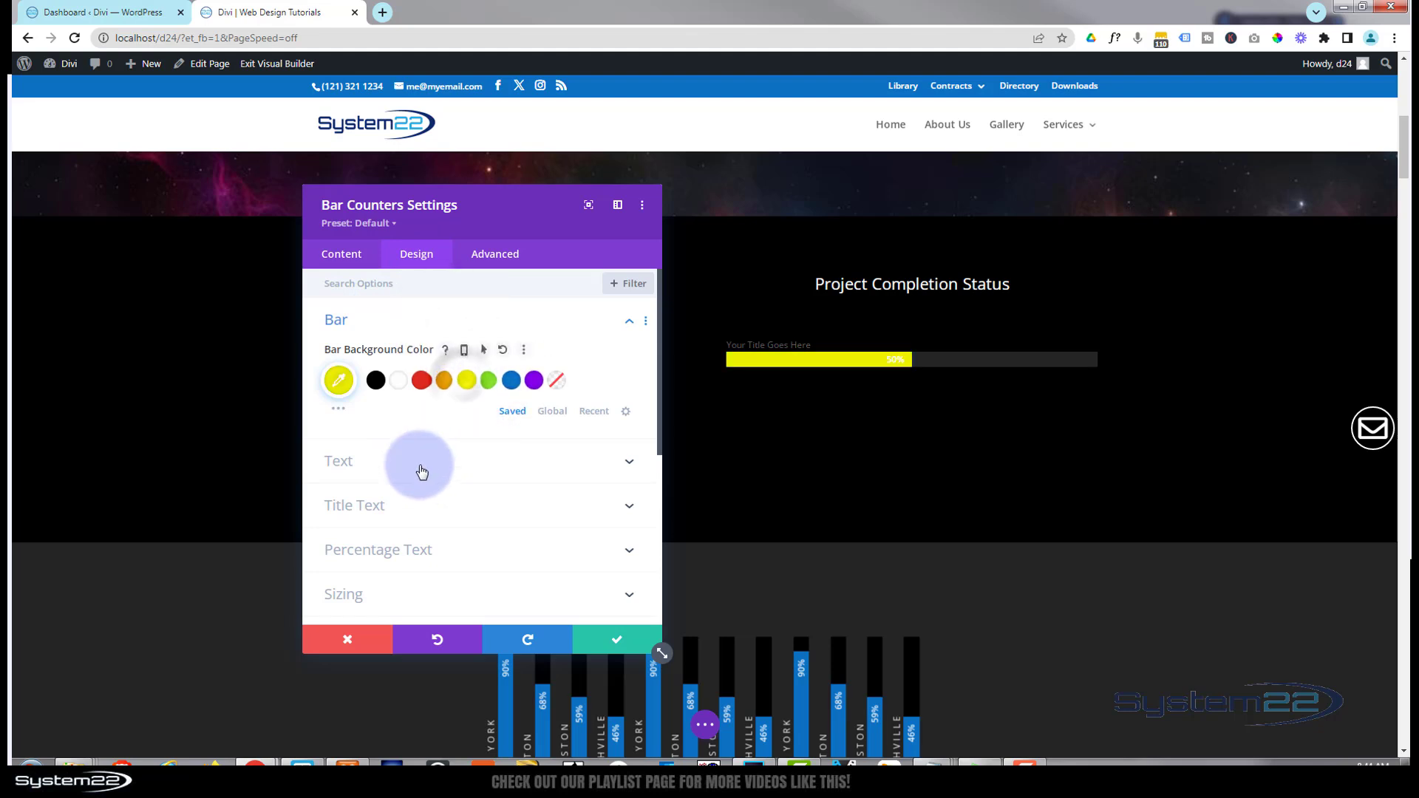
left_click(511, 379)
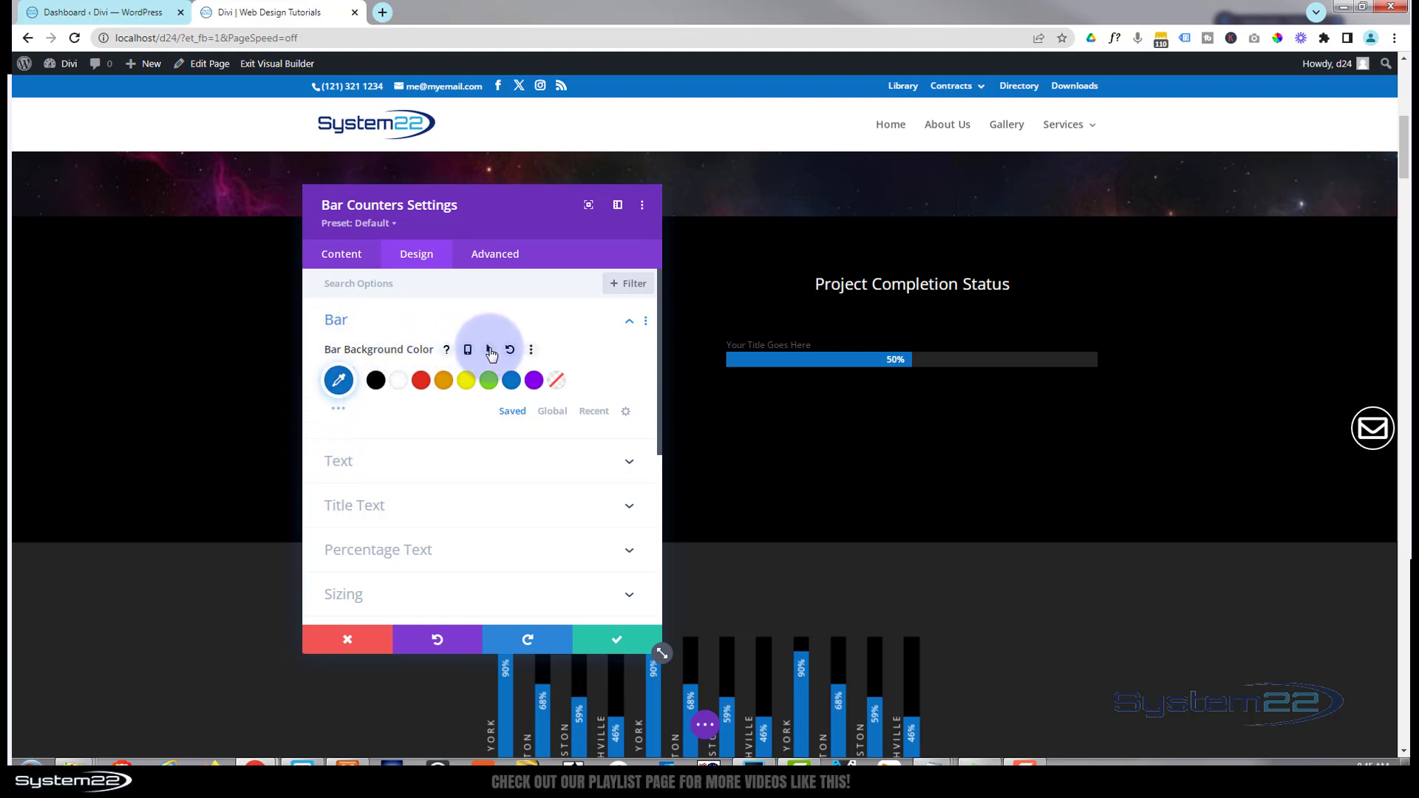
Give the bar background an orange #e09900 hover color and return to its desktop state
left_click(488, 351)
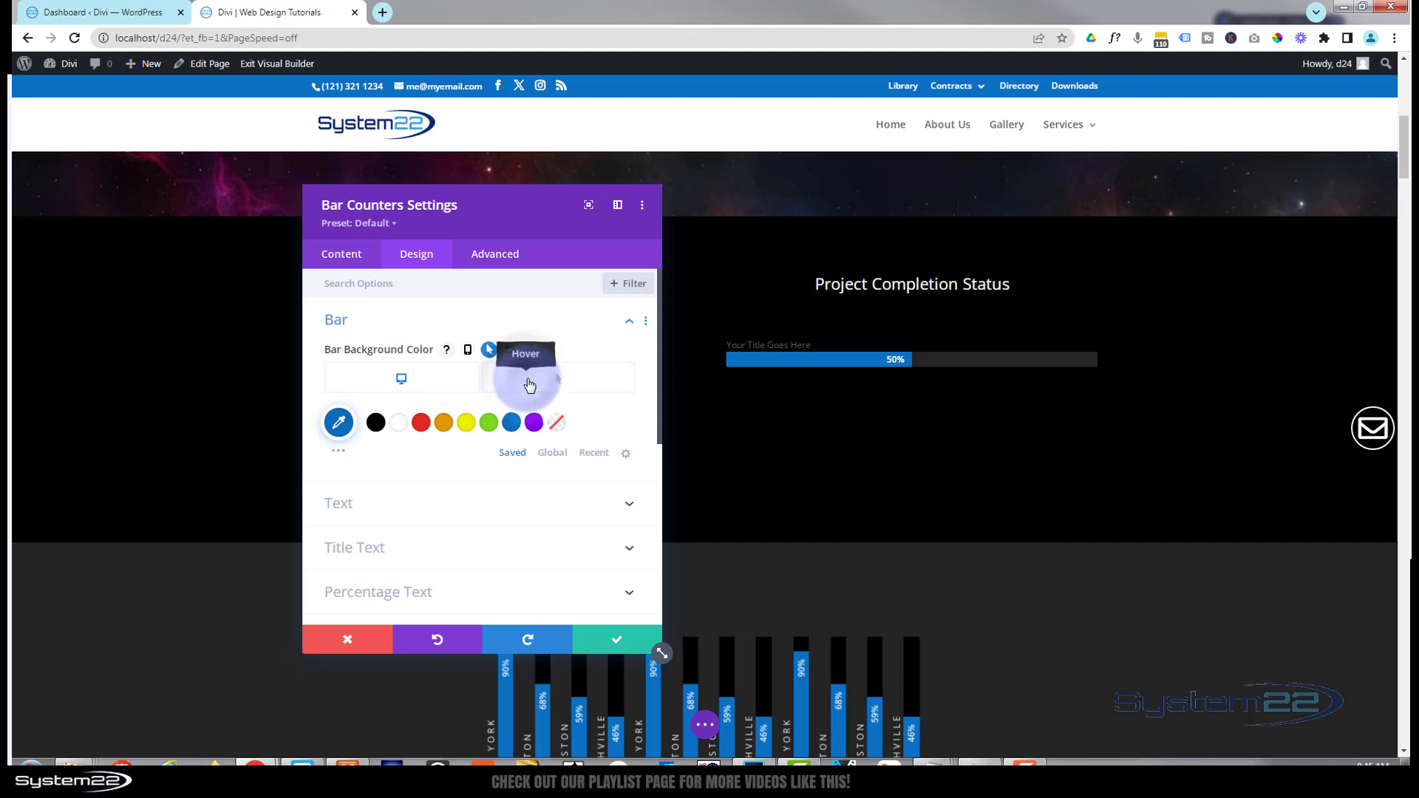
left_click(530, 384)
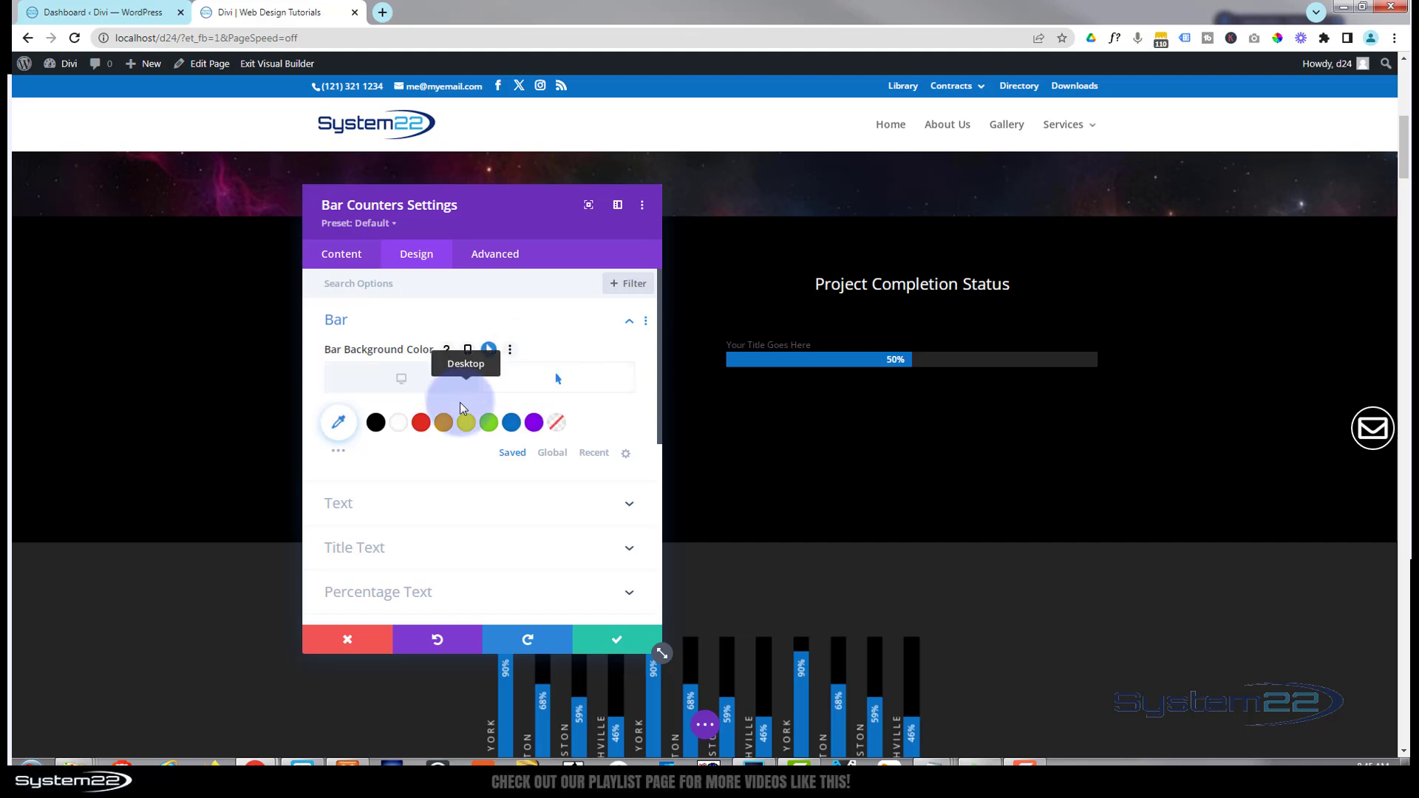
left_click(444, 422)
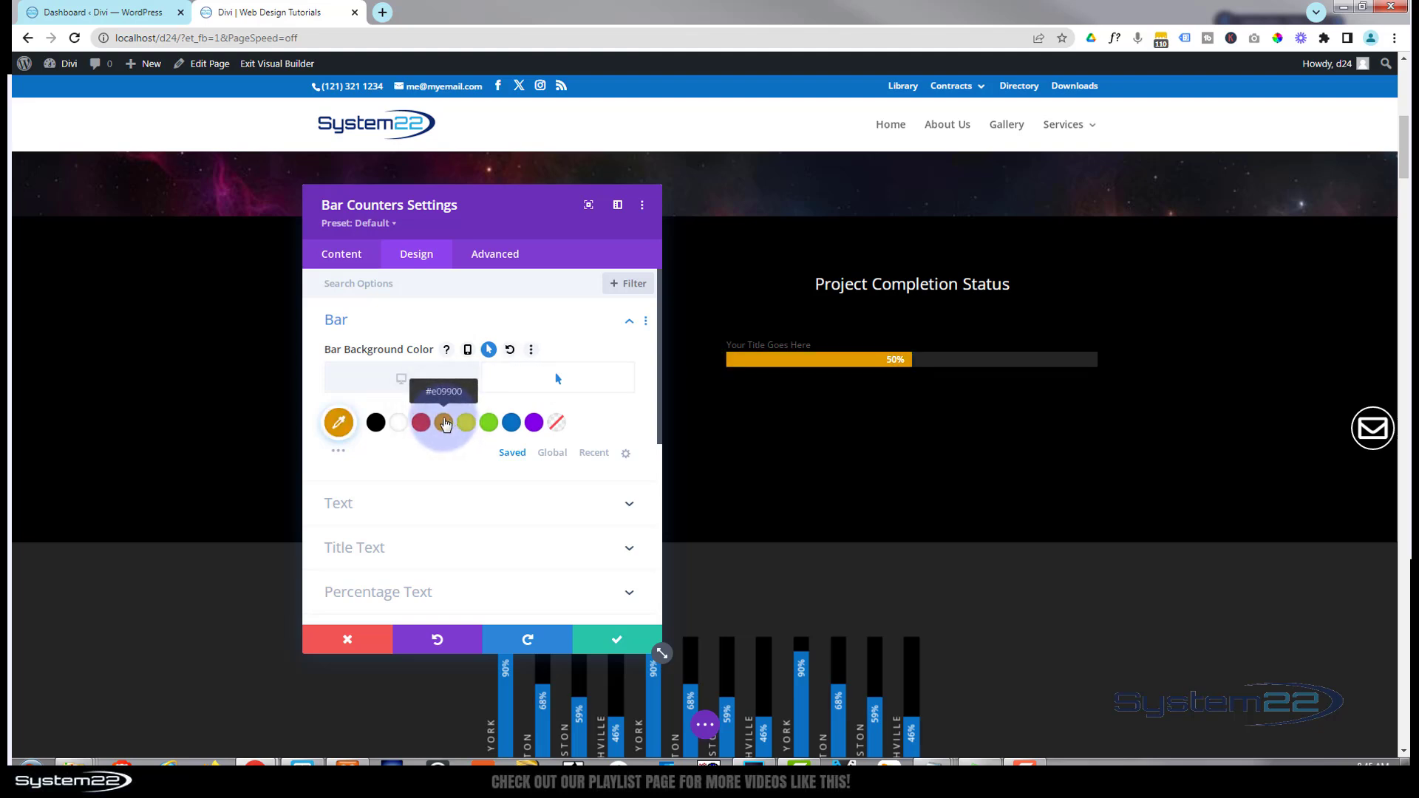
left_click(381, 391)
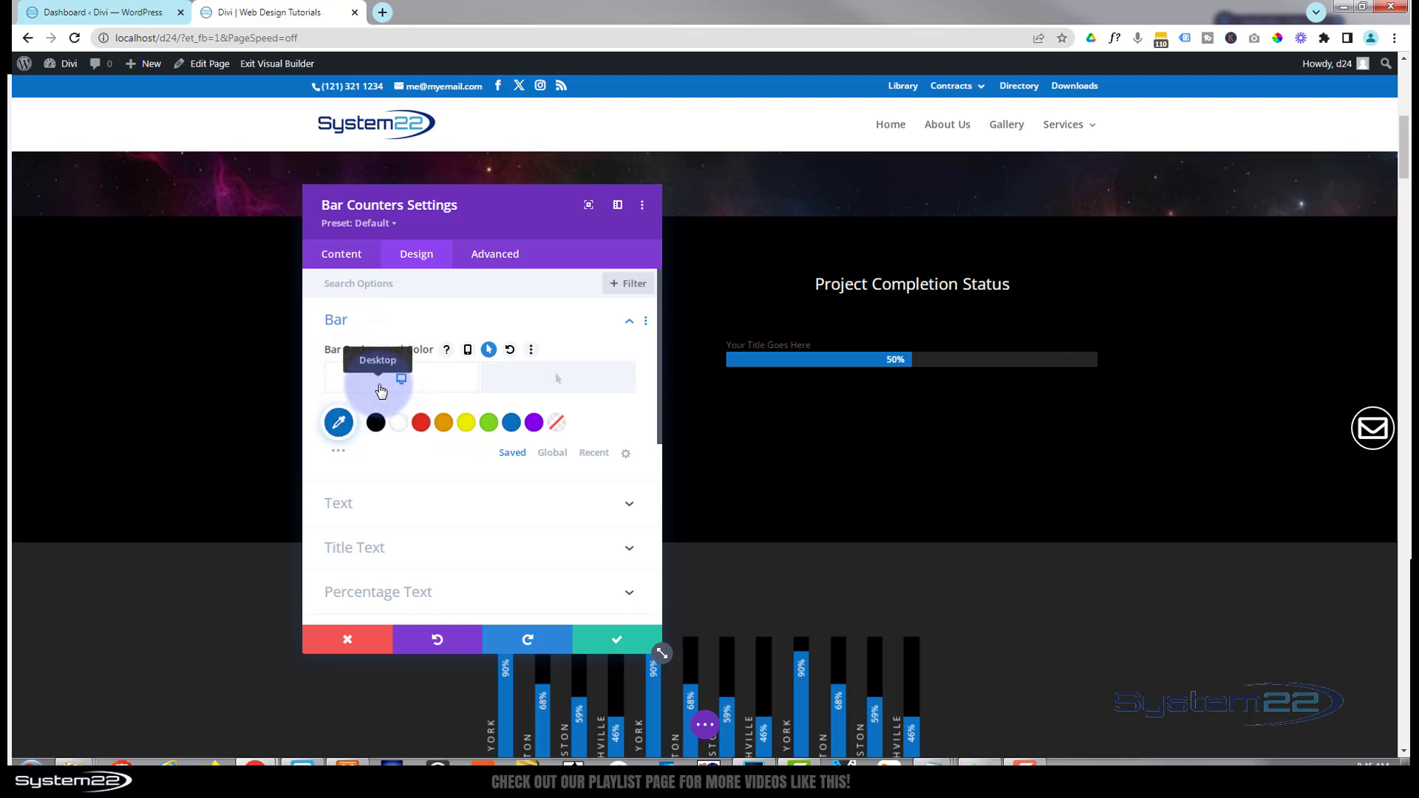
Set the Text Color of the bar counters to Light
left_click(447, 503)
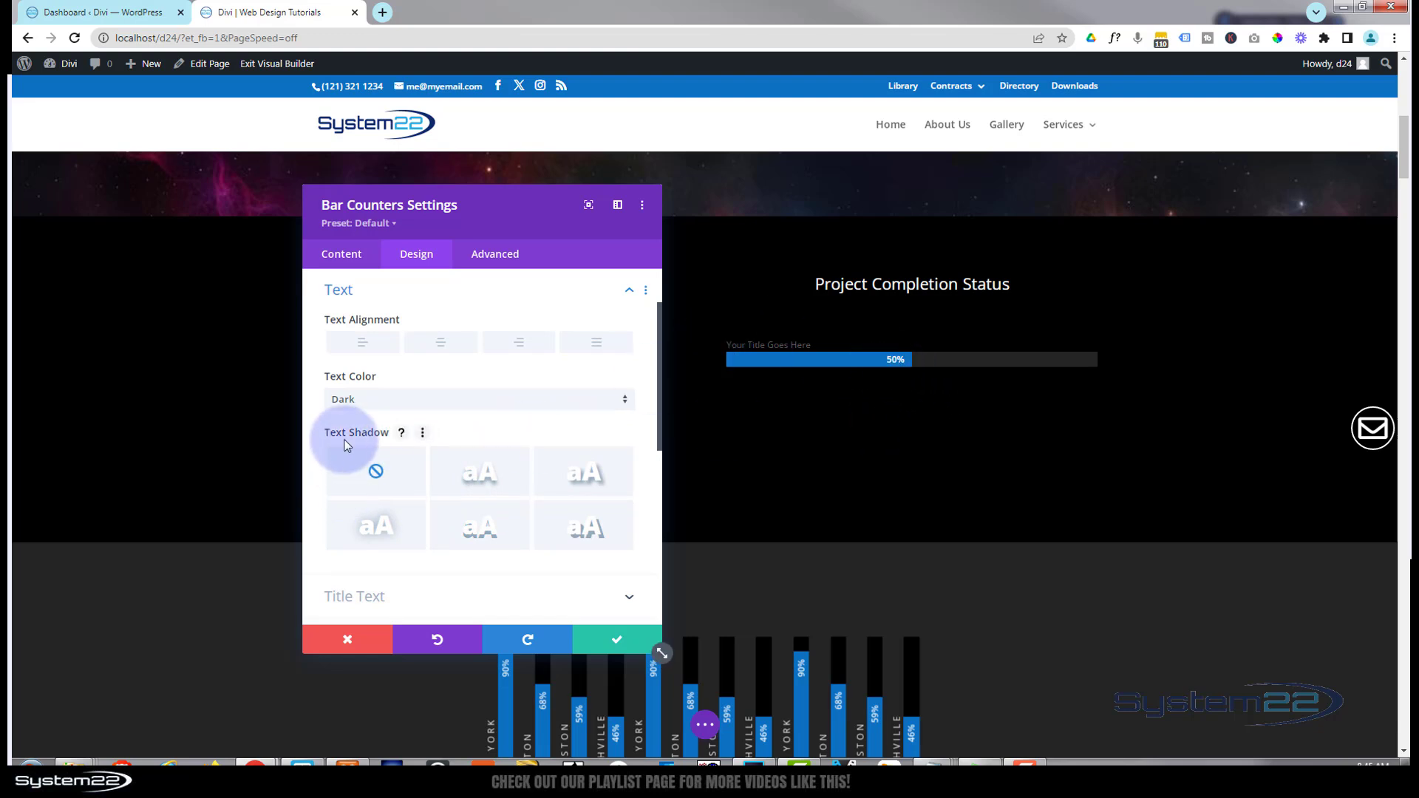
left_click(374, 399)
left_click(364, 416)
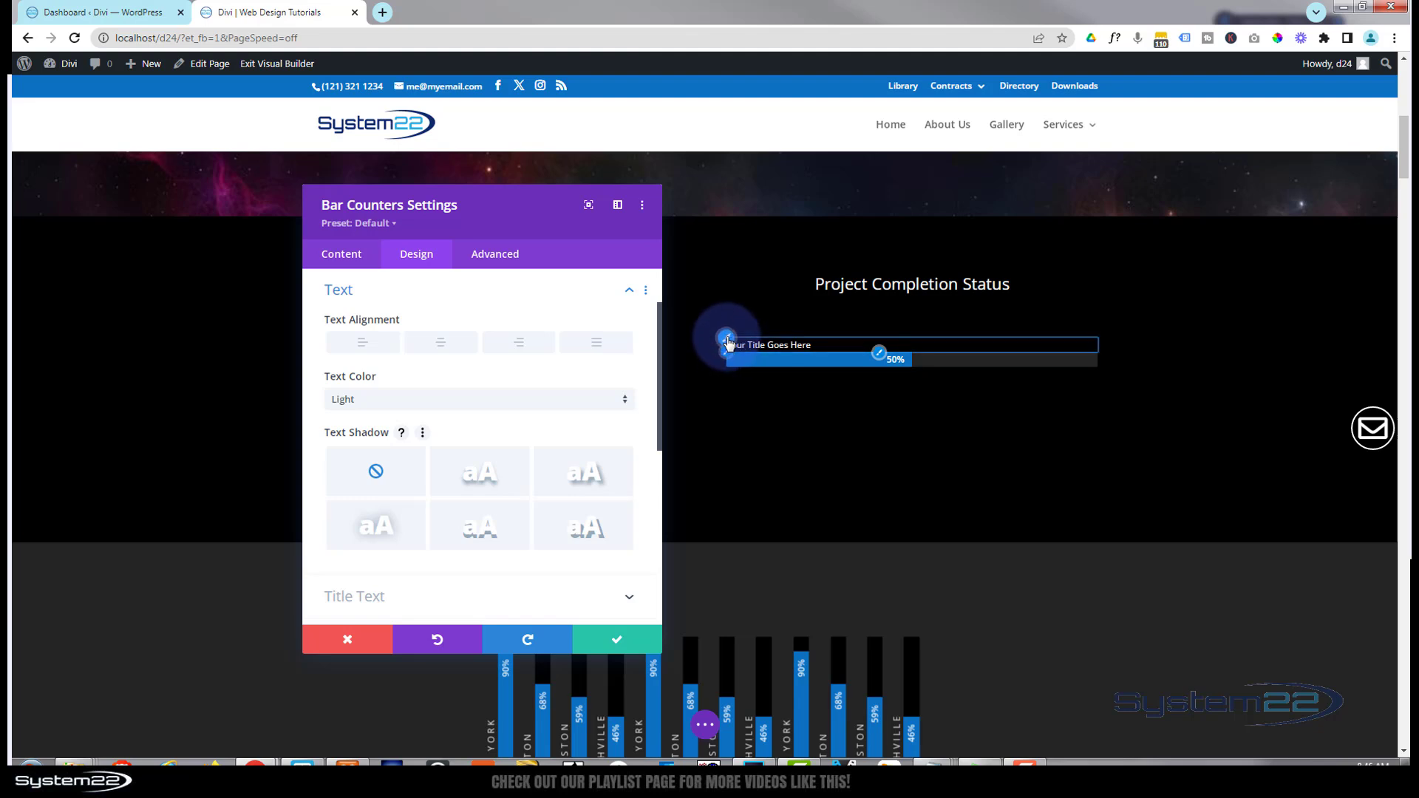
Open the Percentage Text settings of the bar counters and browse the available percentage fonts
left_click(879, 354)
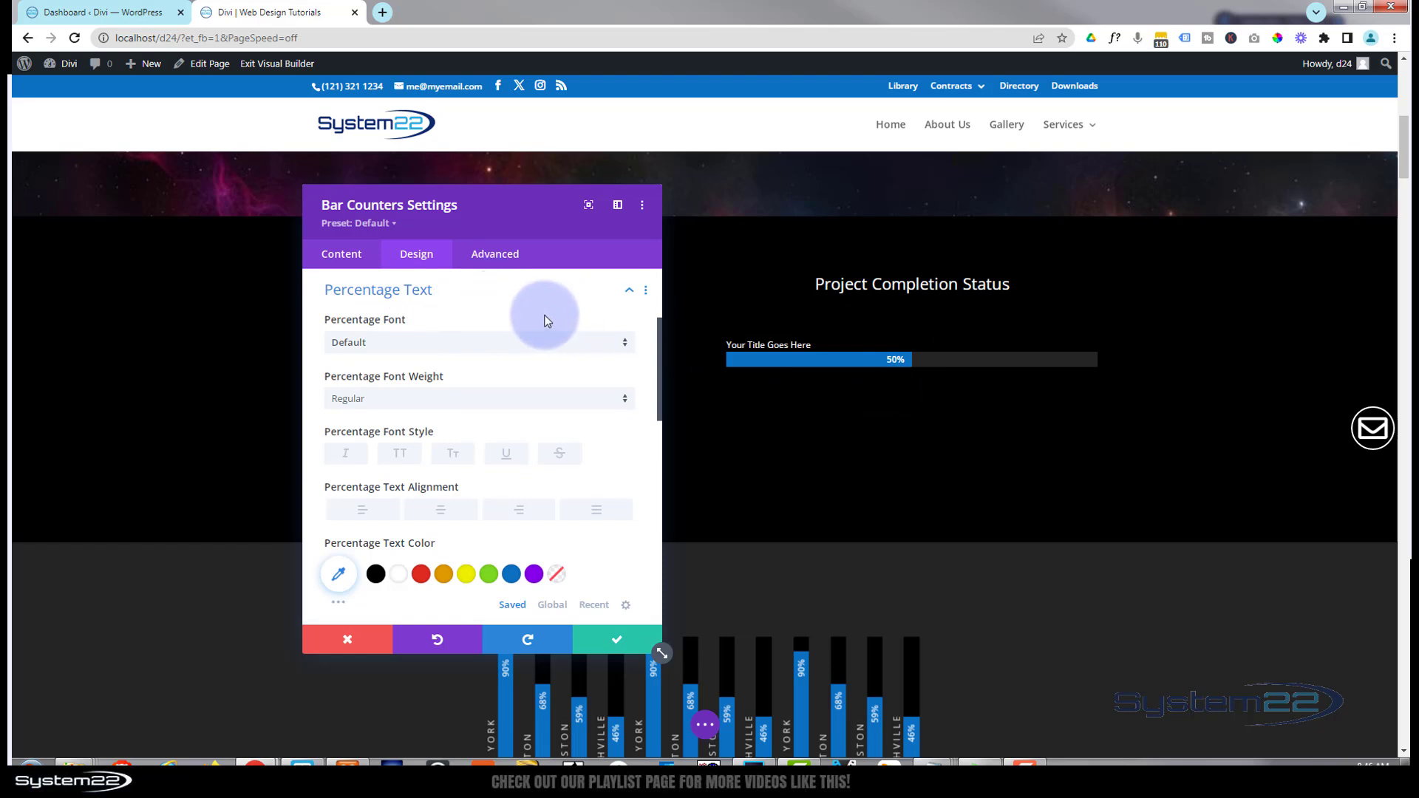
left_click(506, 344)
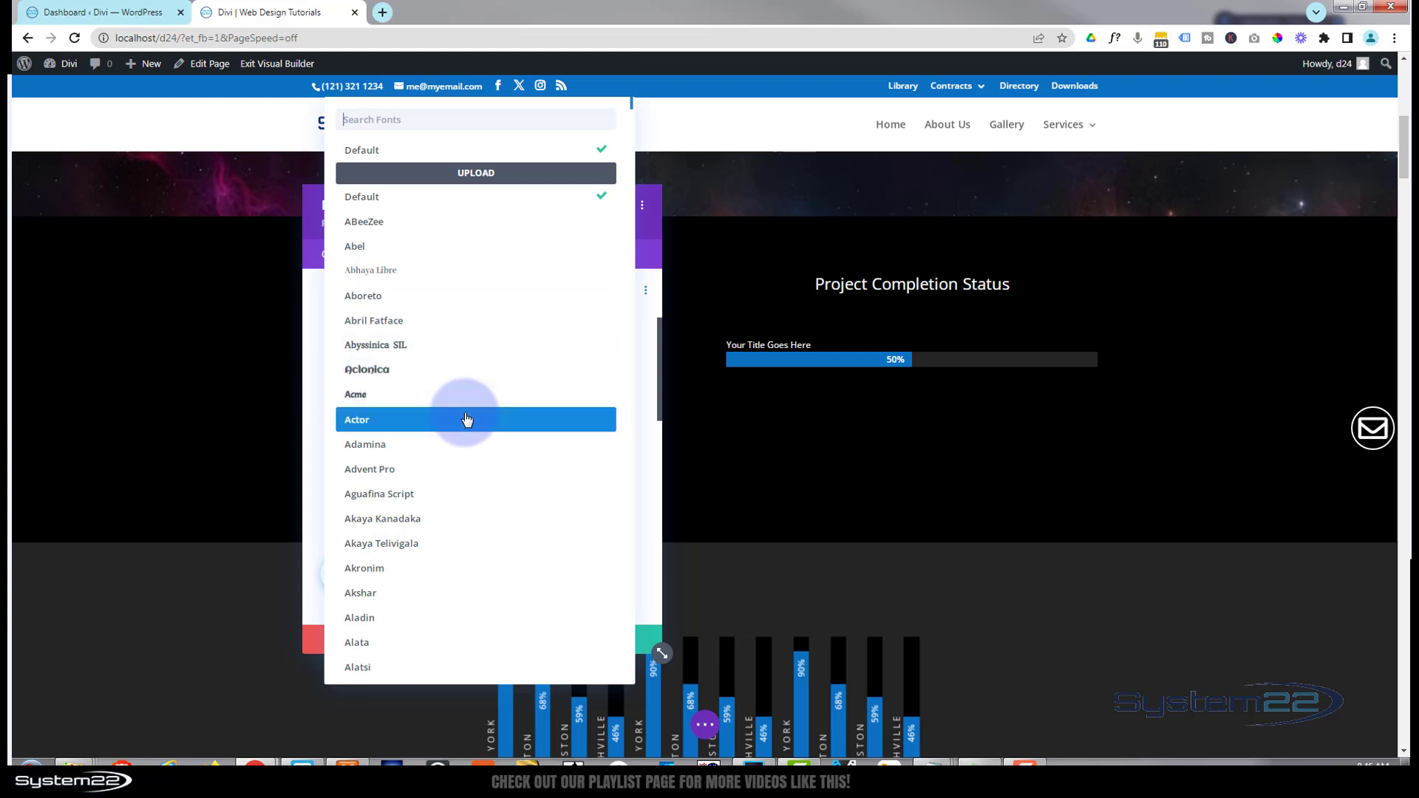
left_click(311, 303)
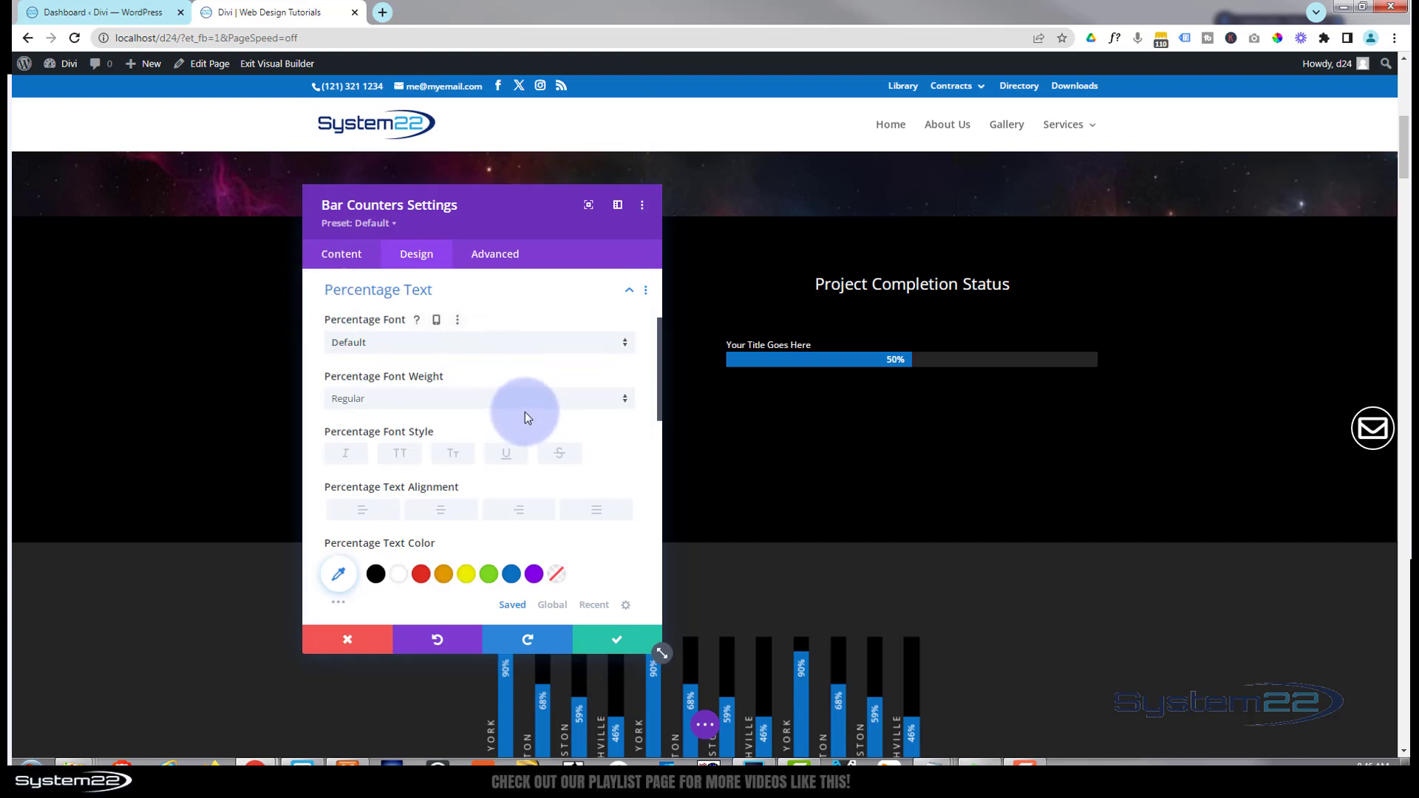
Try italic, uppercase, underline and strikethrough on the percentage text, and clear the font styles again
left_click(353, 459)
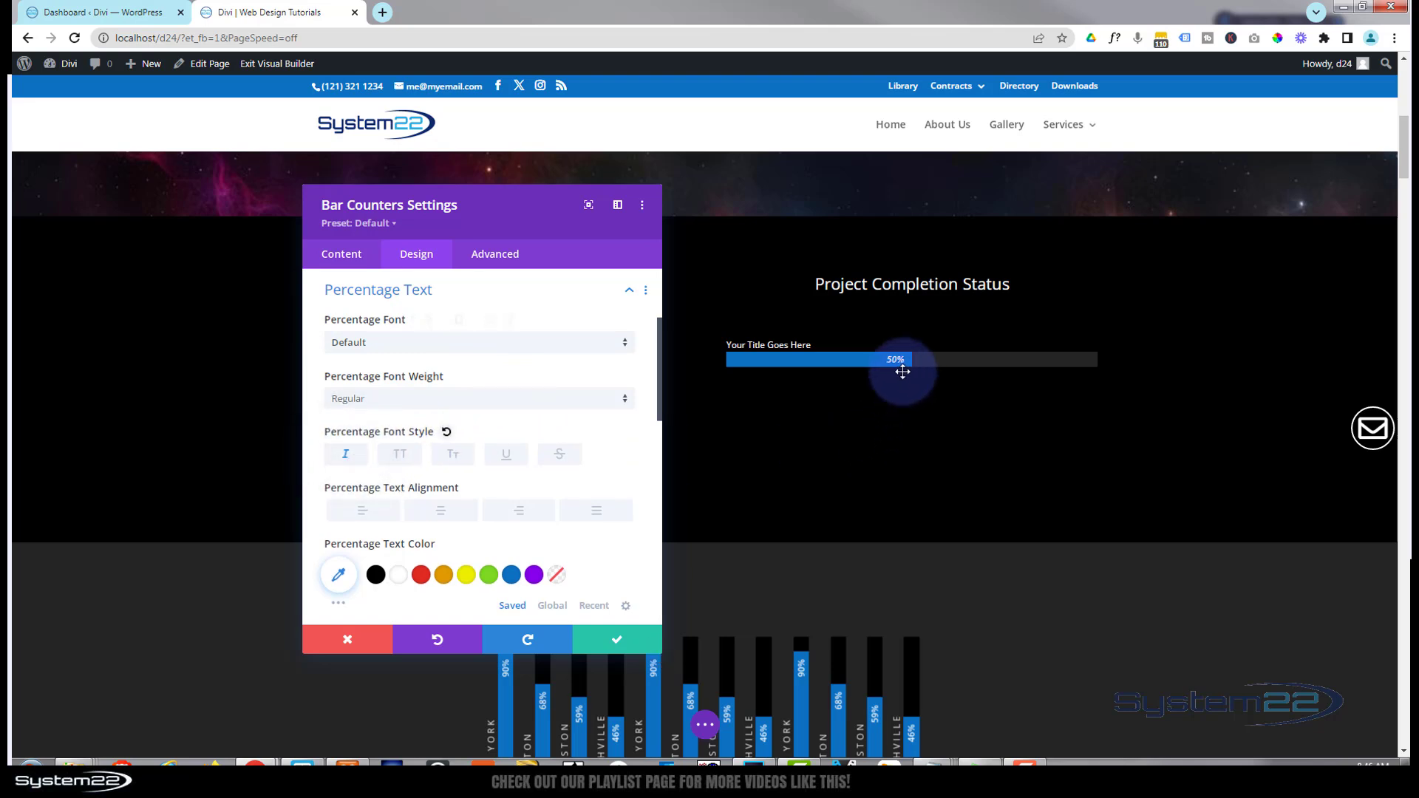
left_click(358, 459)
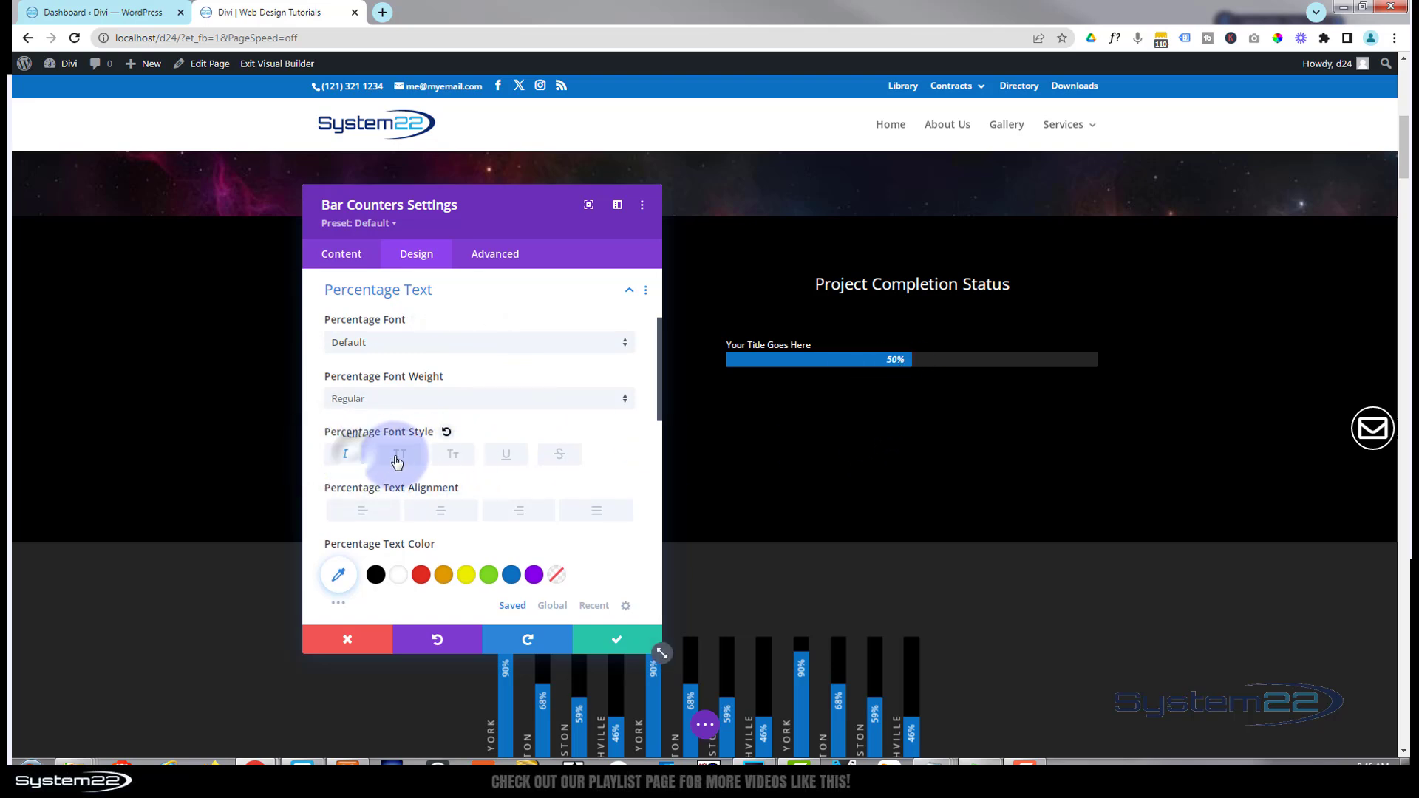
left_click(403, 460)
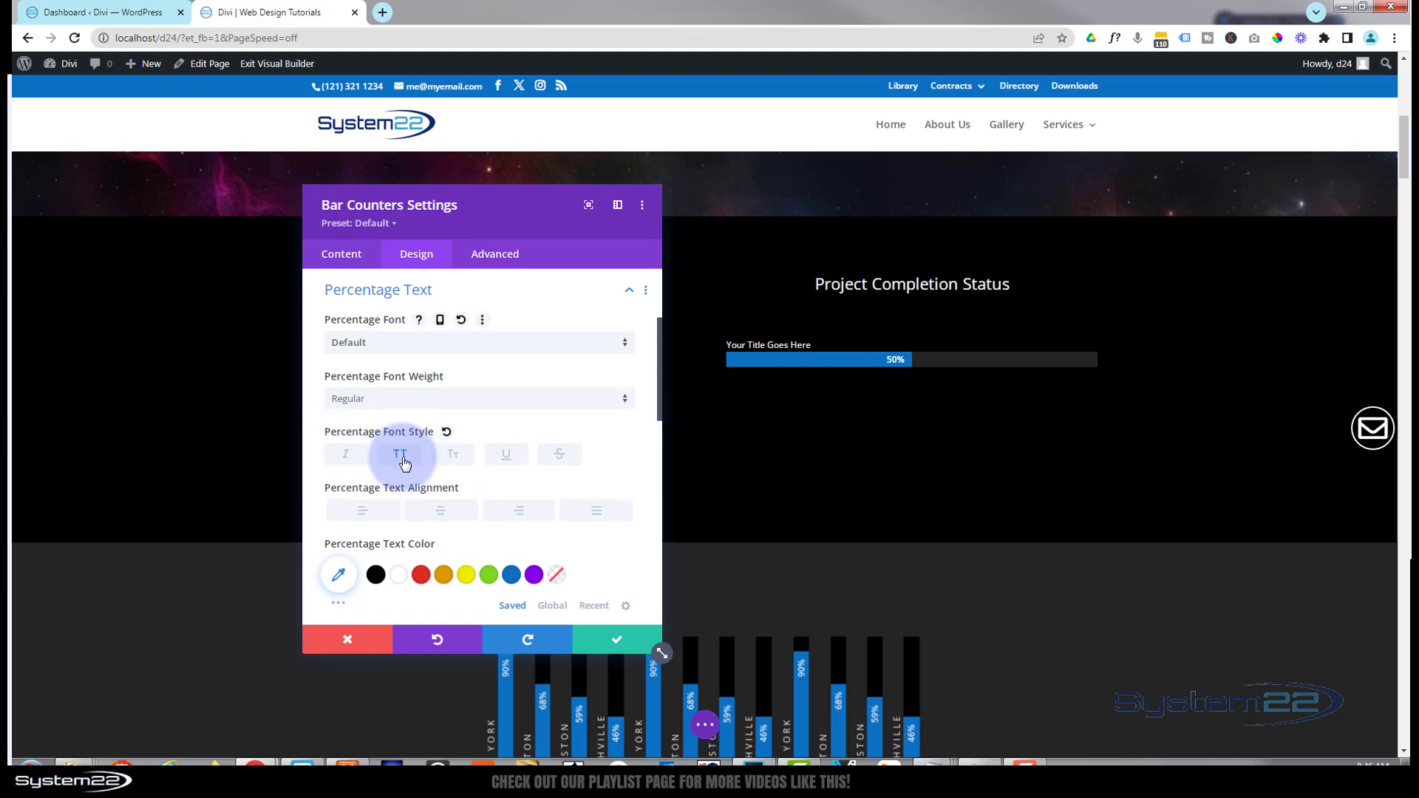
left_click(403, 459)
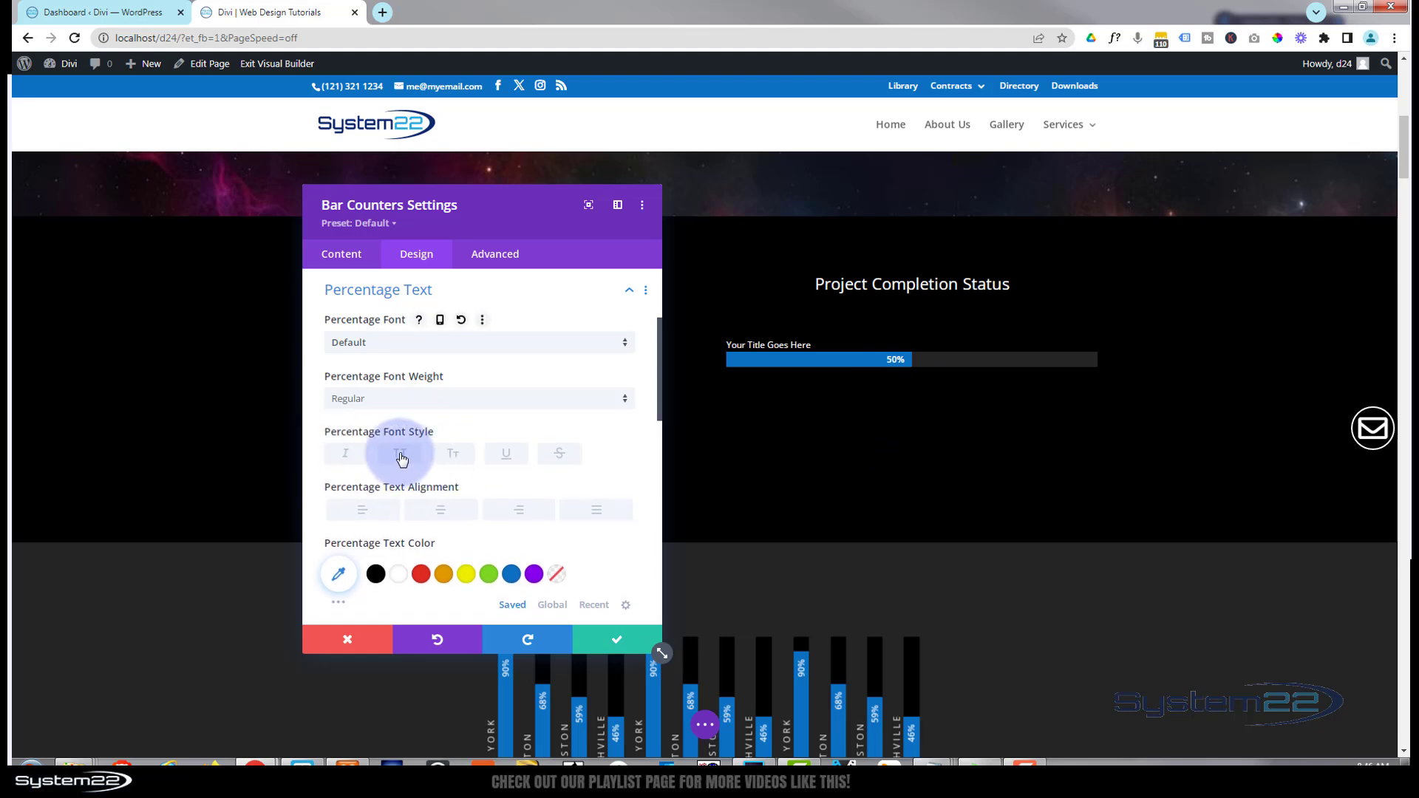
left_click(509, 460)
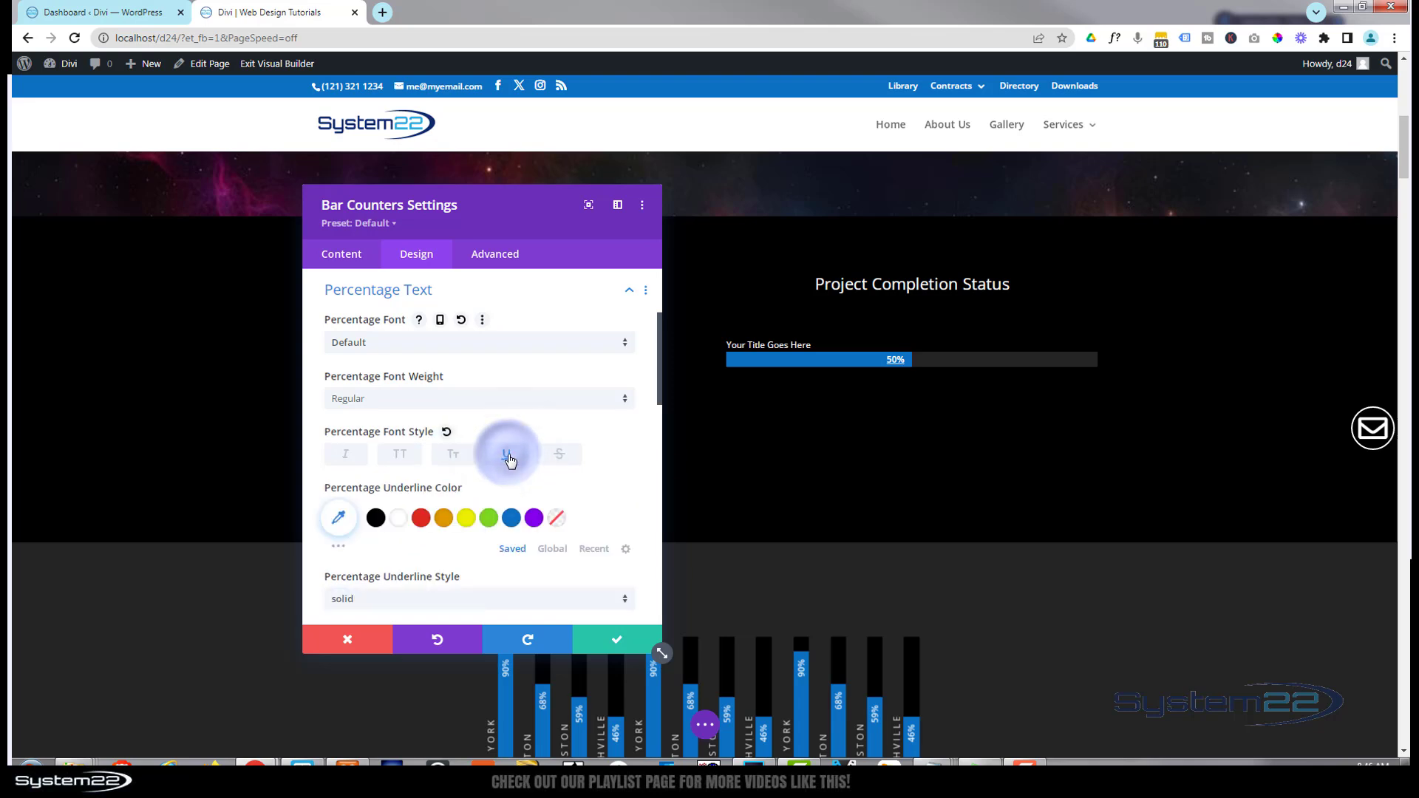
left_click(568, 461)
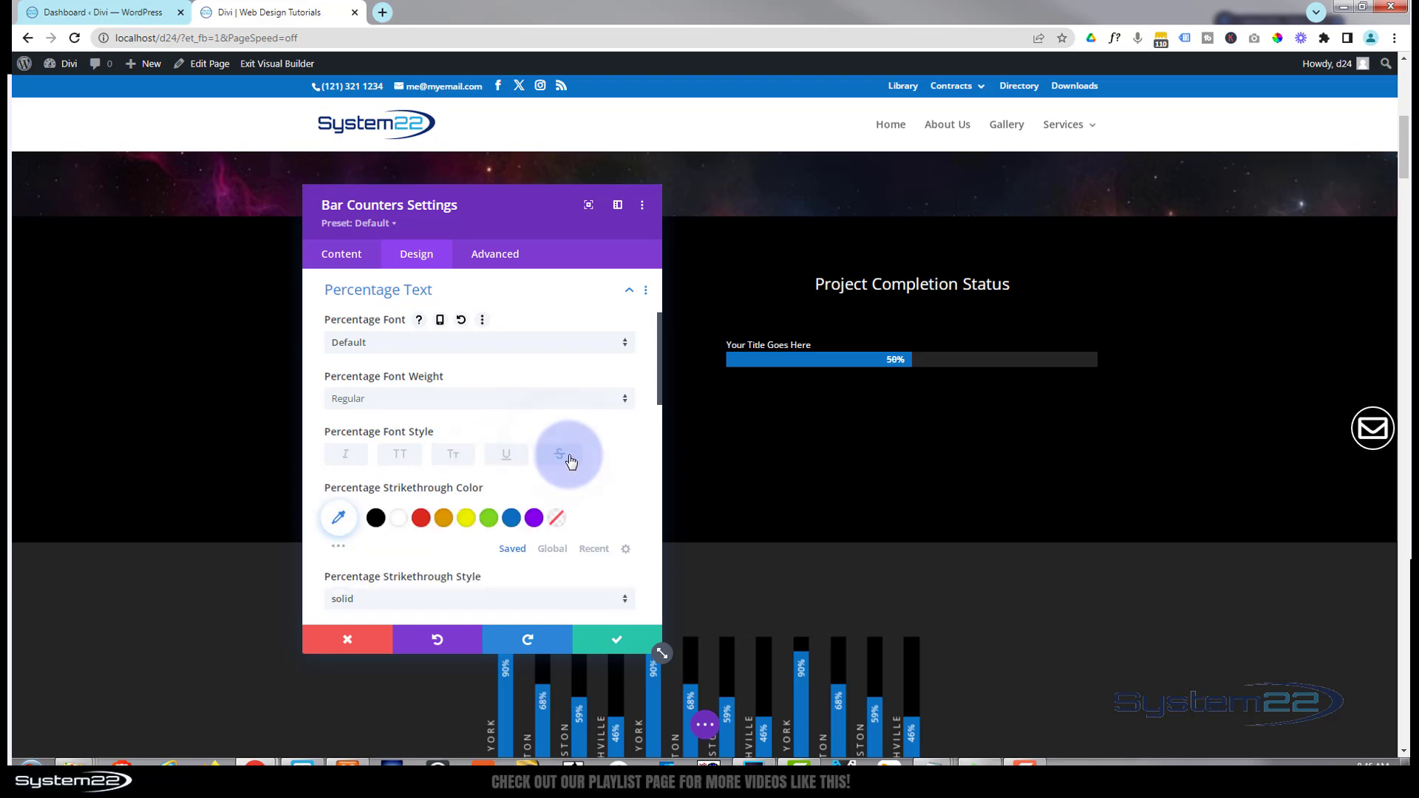
left_click(564, 459)
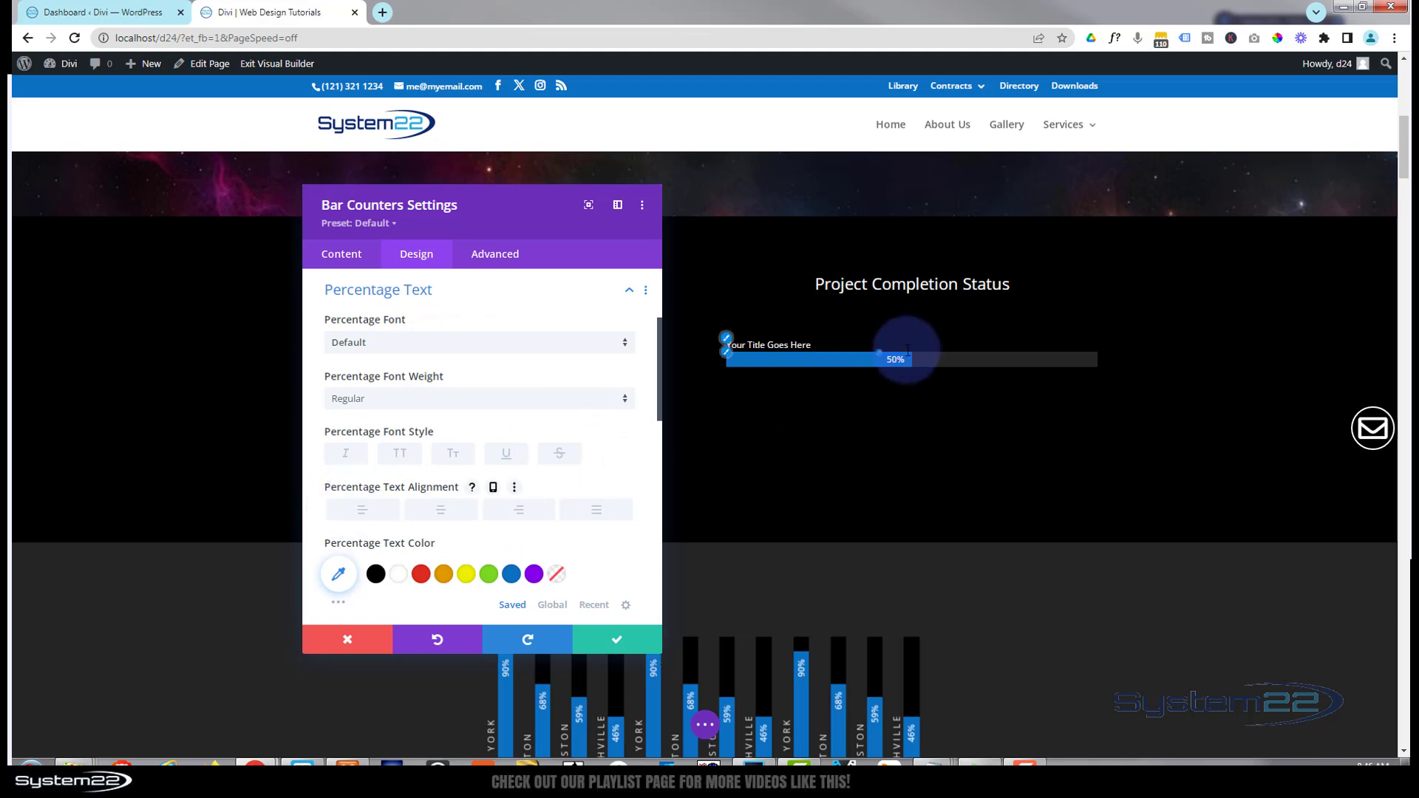
Try left and center alignment for the percentage text, and settle on right alignment
left_click(363, 509)
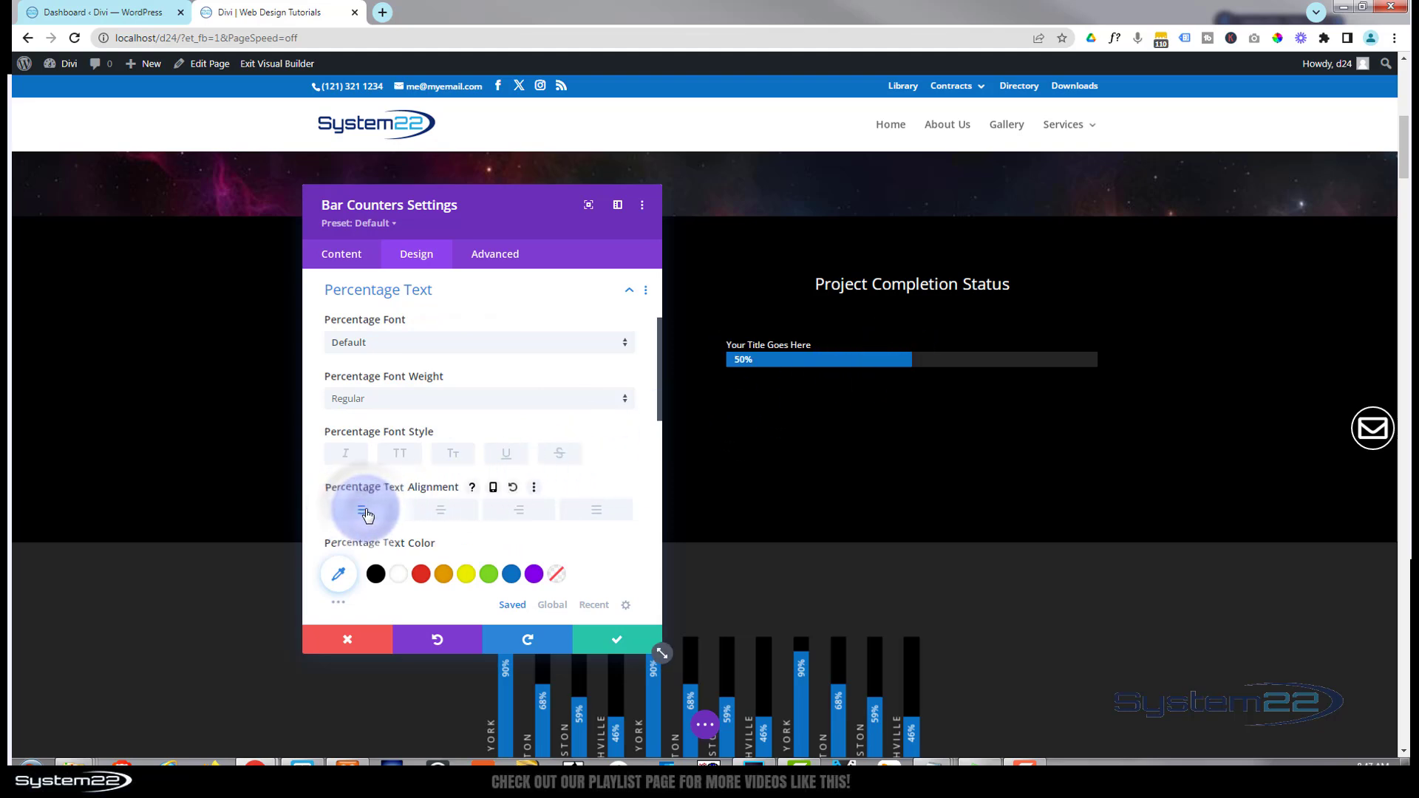
left_click(438, 514)
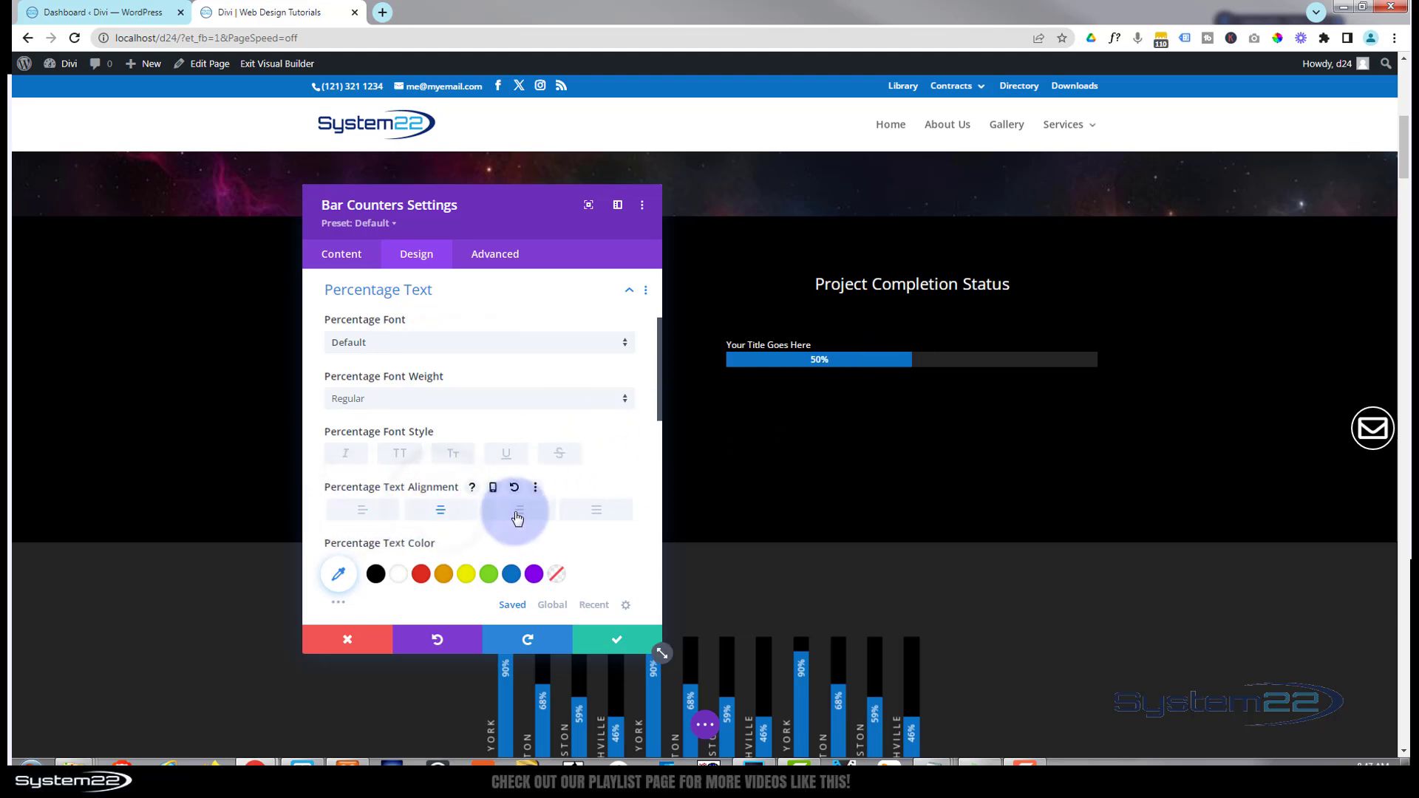
left_click(520, 514)
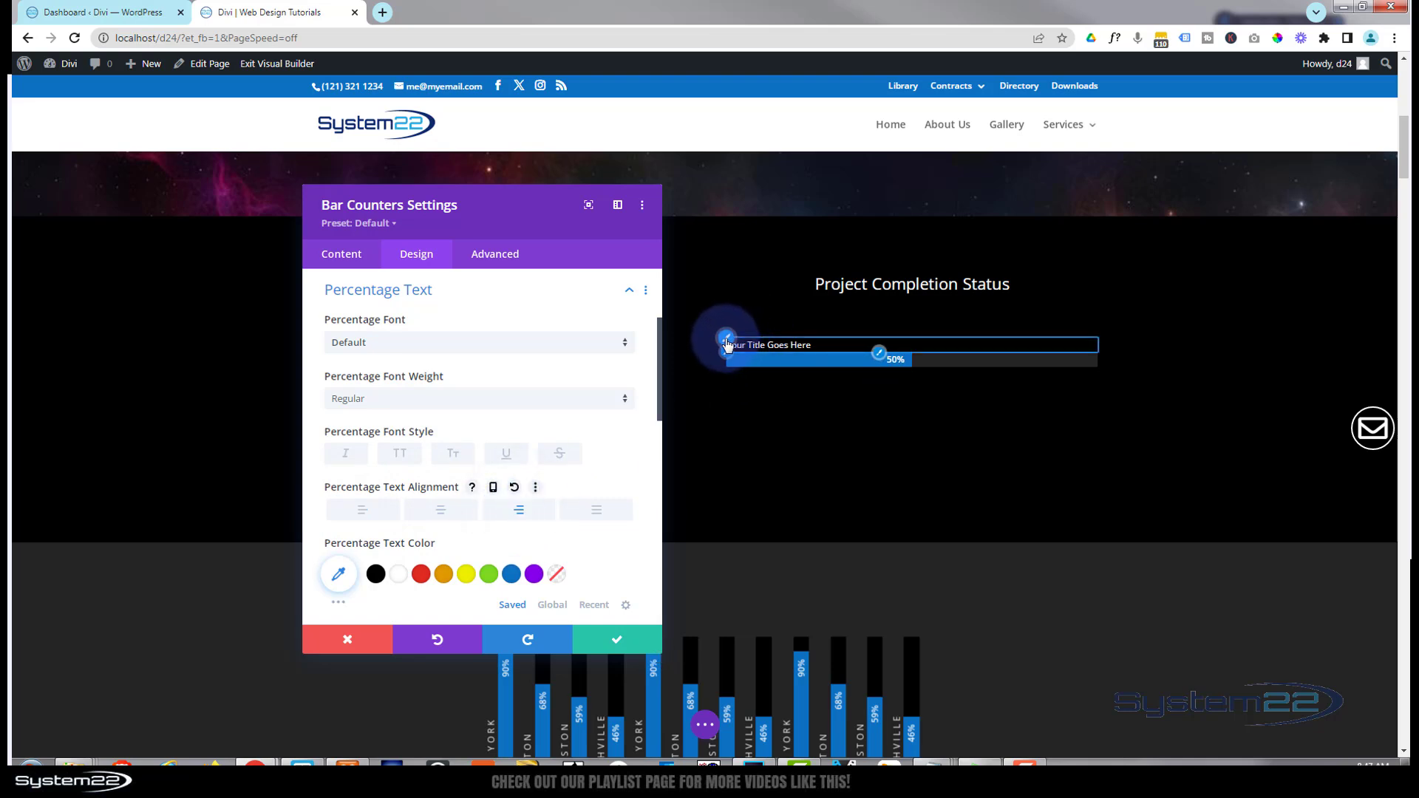
Try center and right alignment for the bar title text, and settle on left alignment
left_click(726, 342)
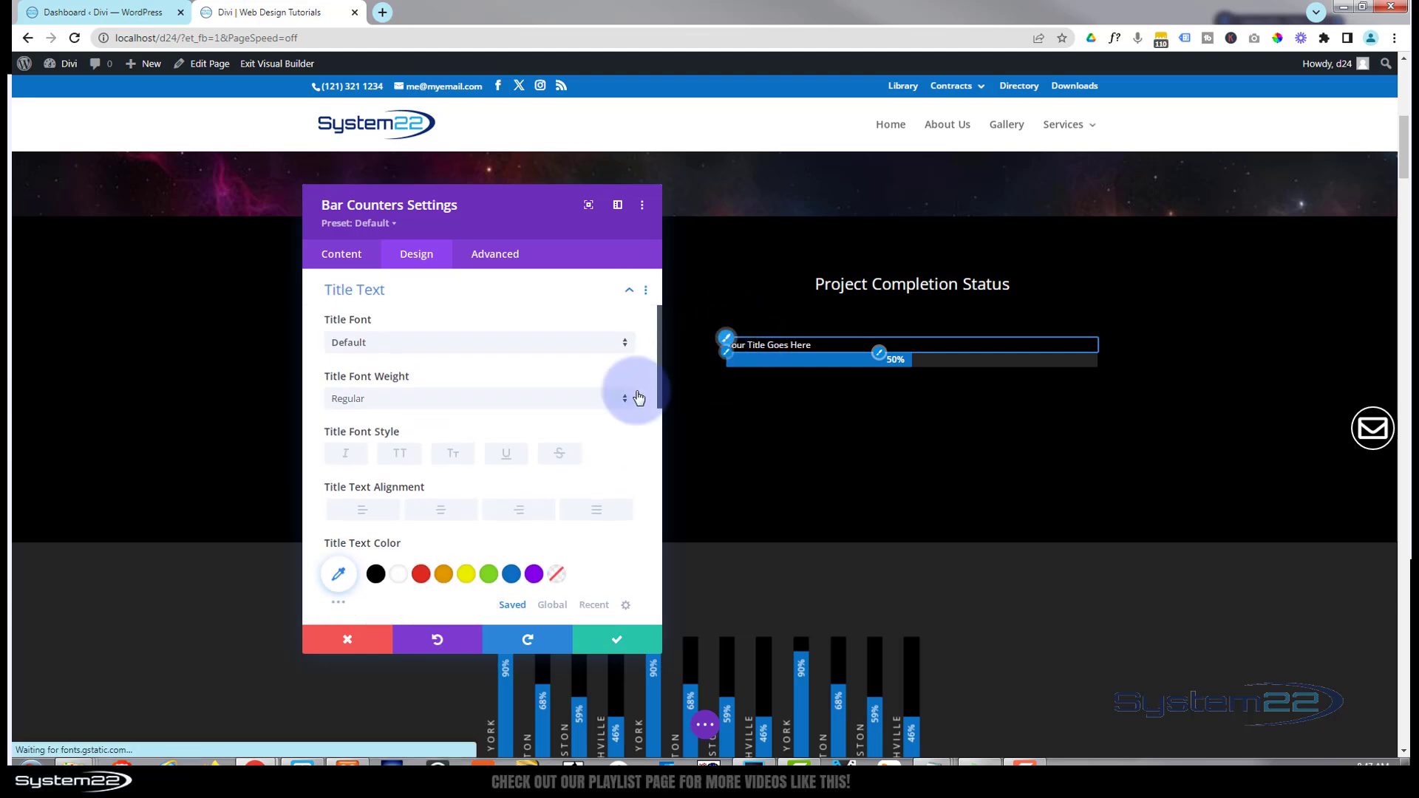
left_click(447, 515)
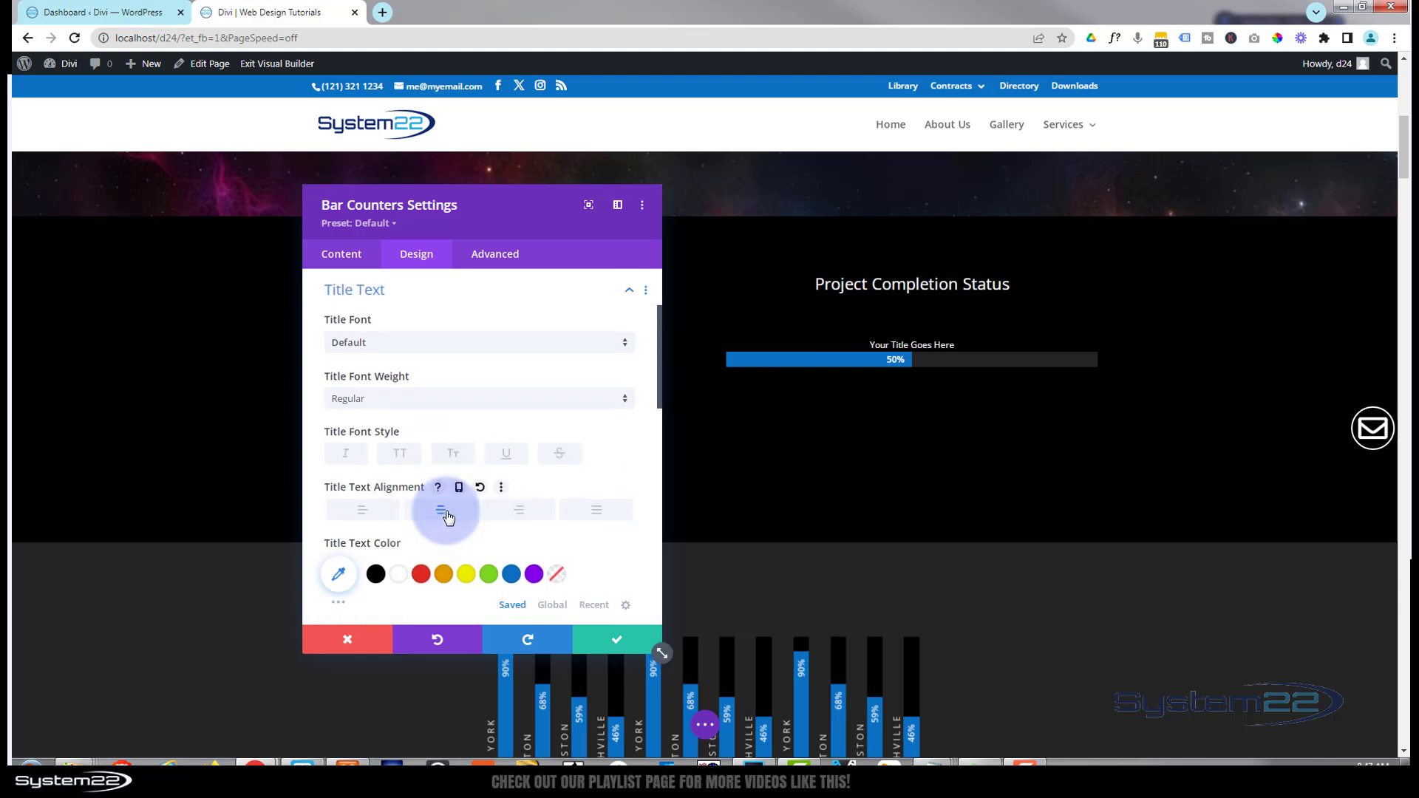
left_click(529, 515)
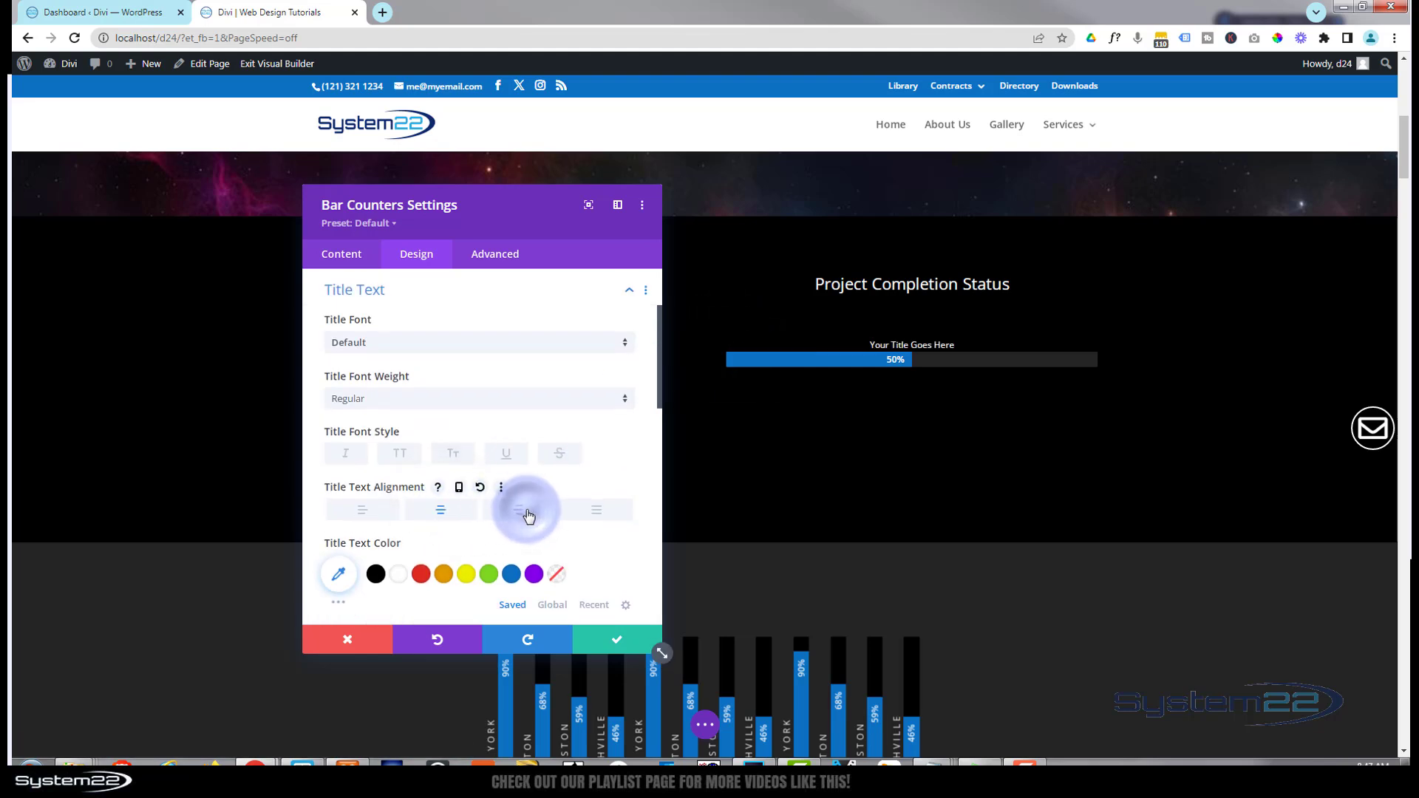
left_click(345, 511)
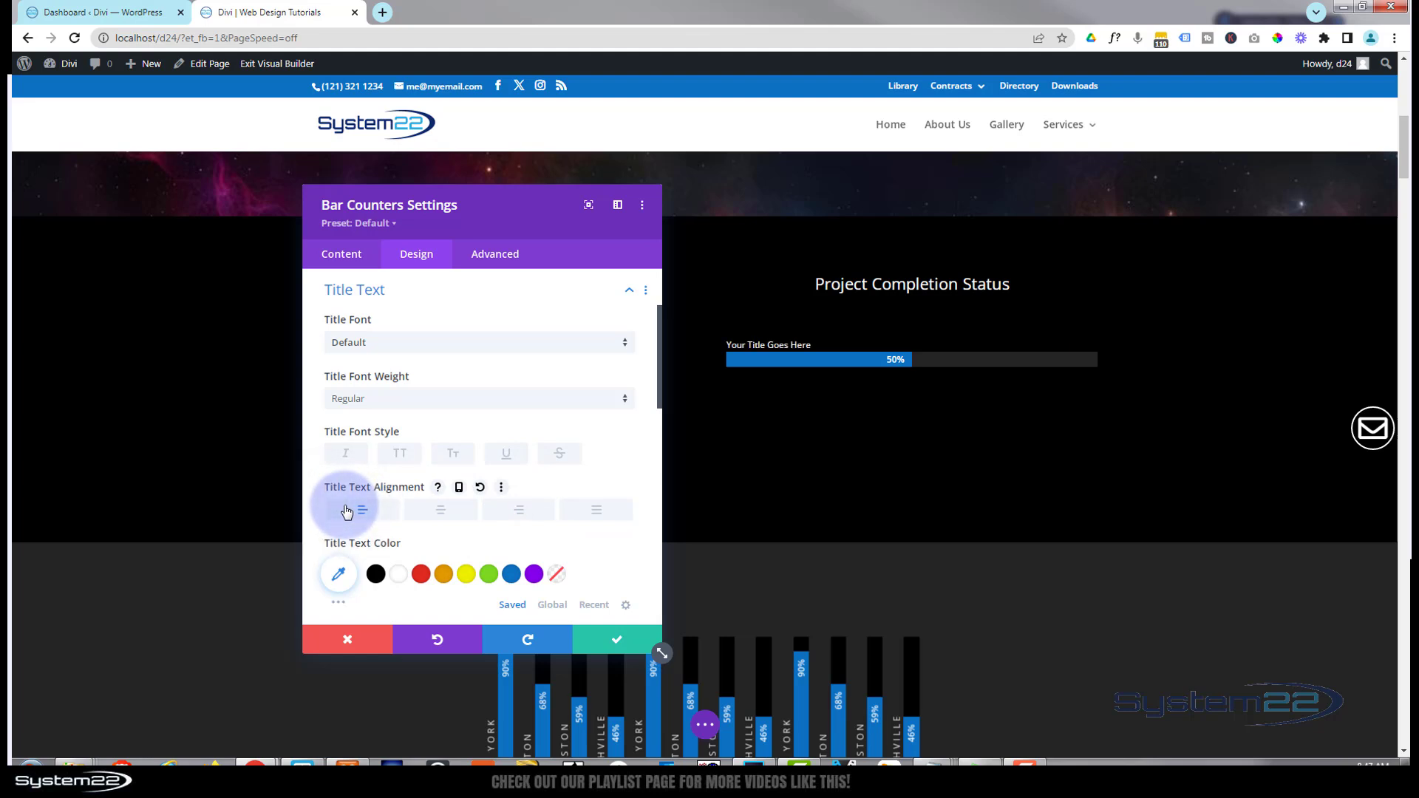
left_click(452, 302)
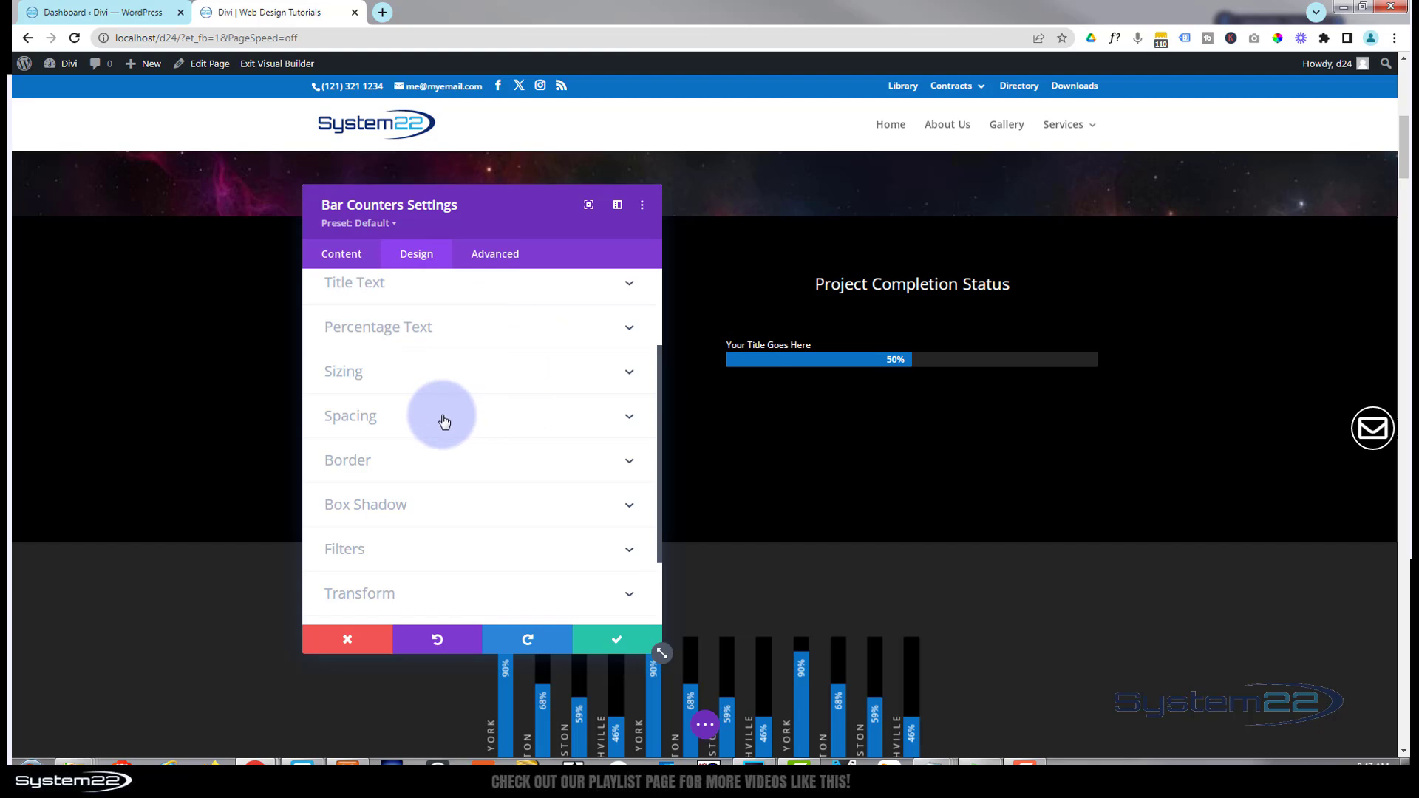
Try a 56% width with centered module alignment for the bar counters, and reset both sizing options
left_click(451, 375)
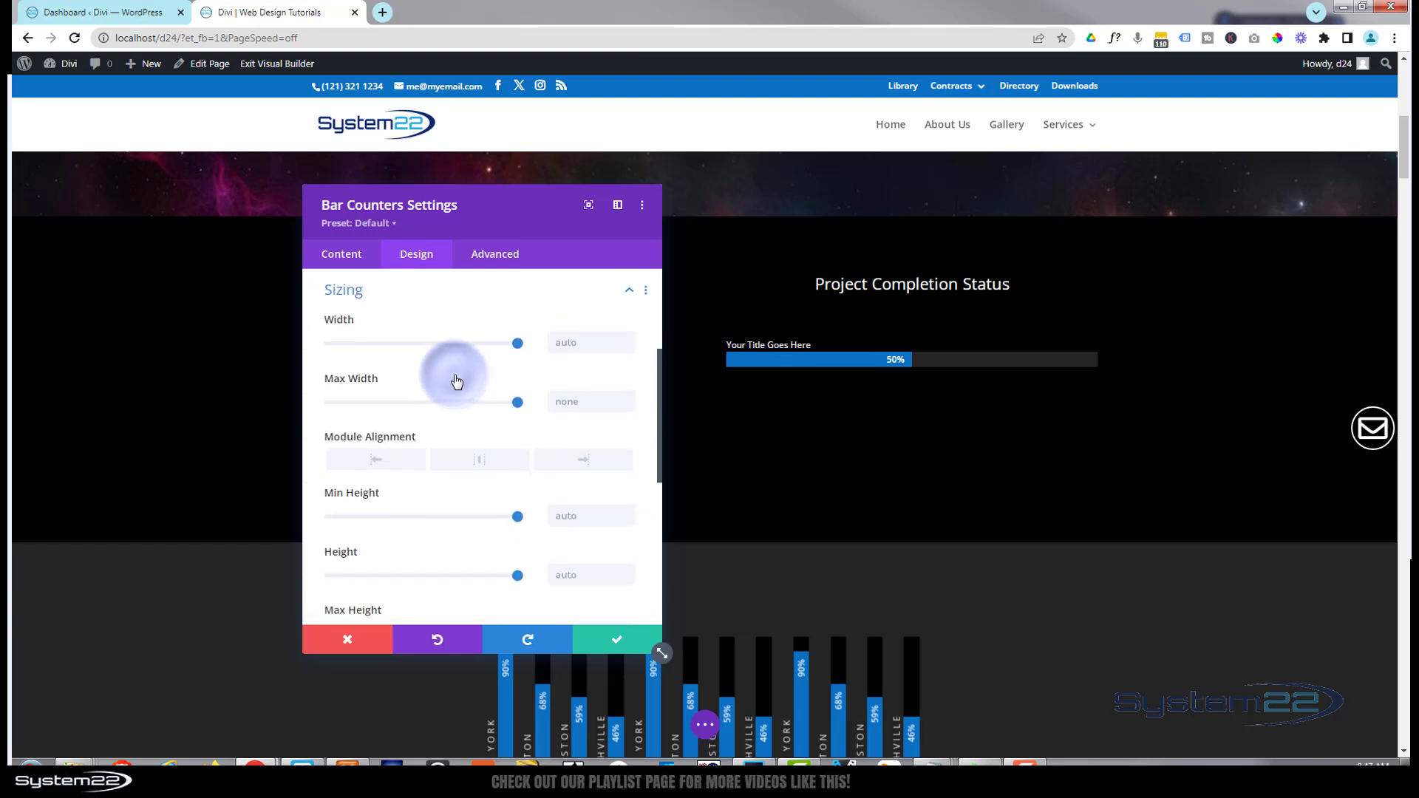
left_click_drag(516, 343, 436, 343)
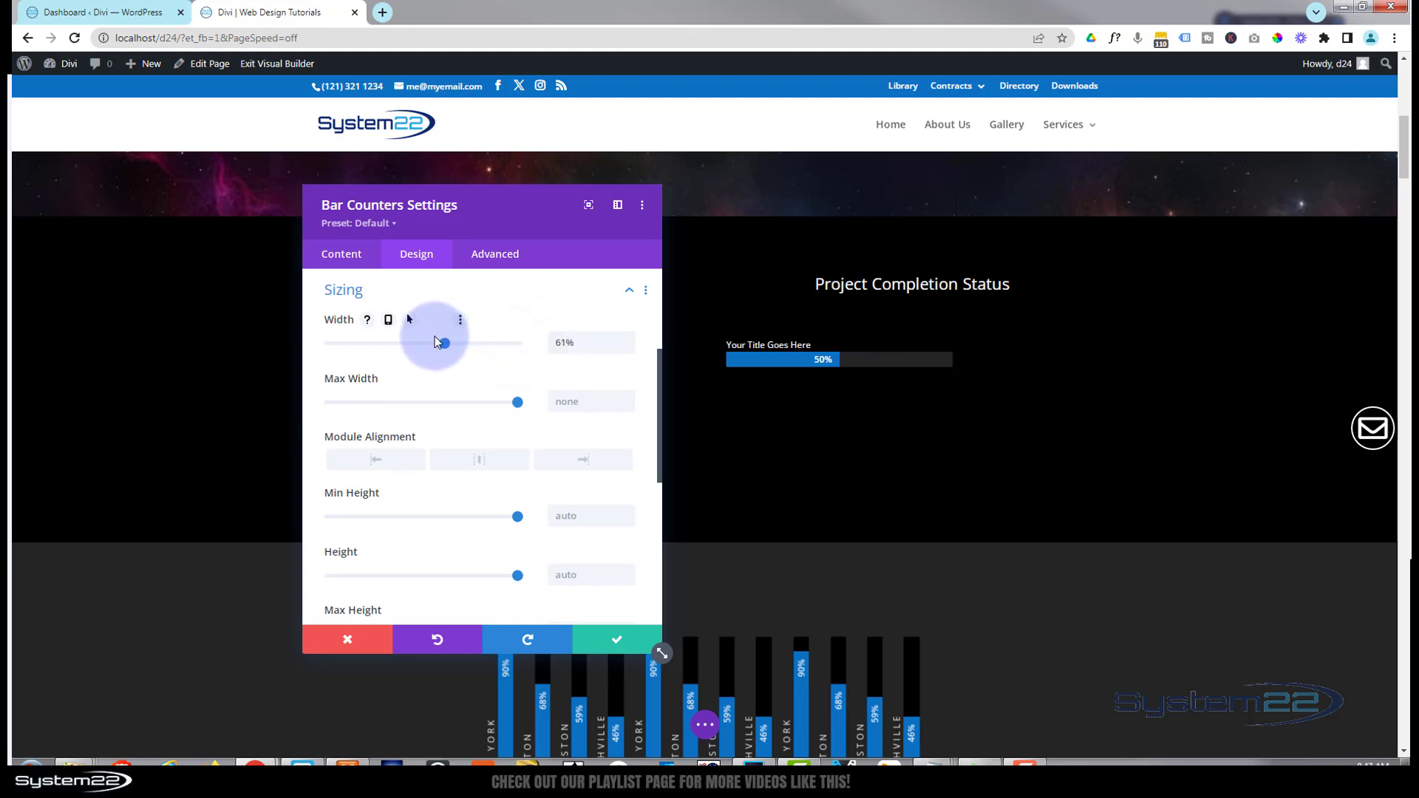
left_click(470, 464)
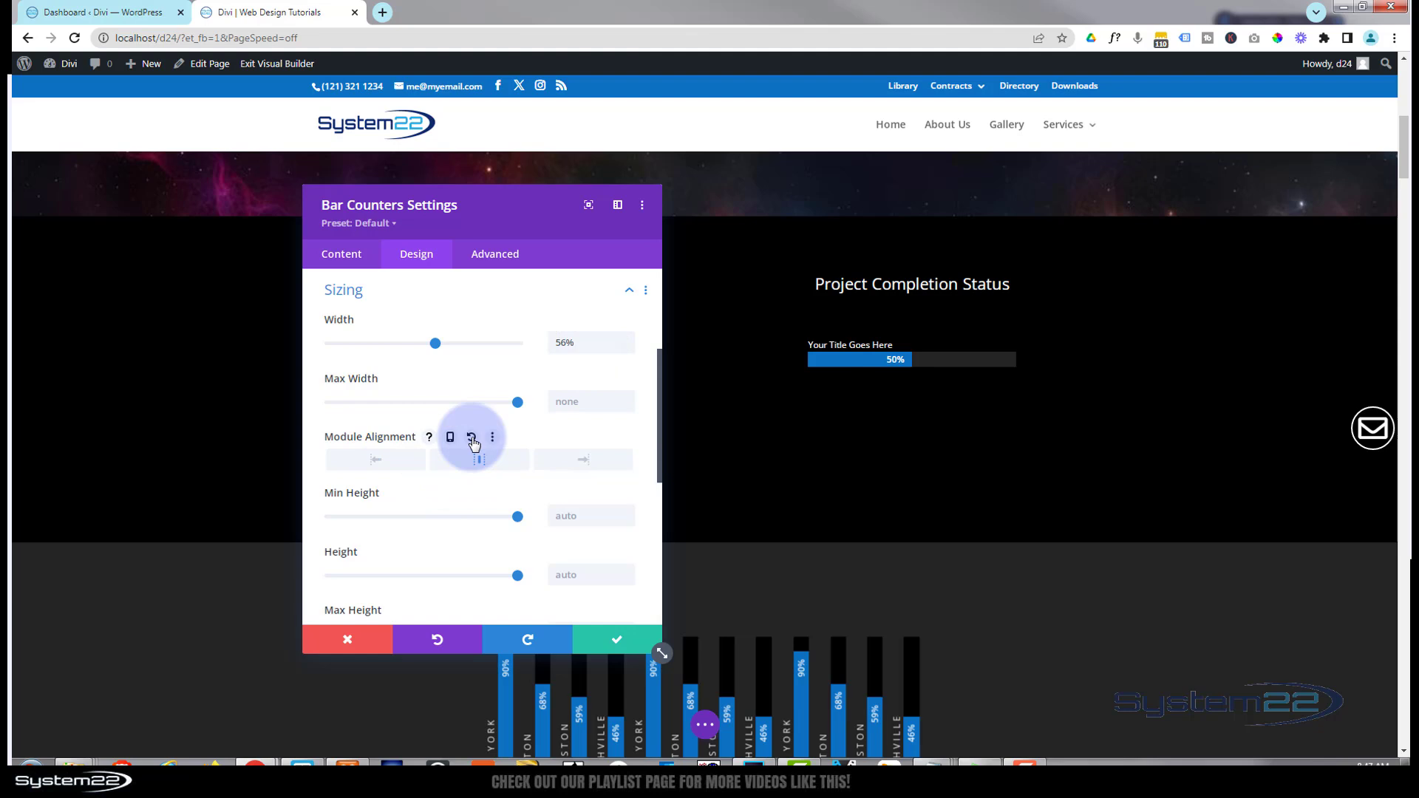
left_click(472, 438)
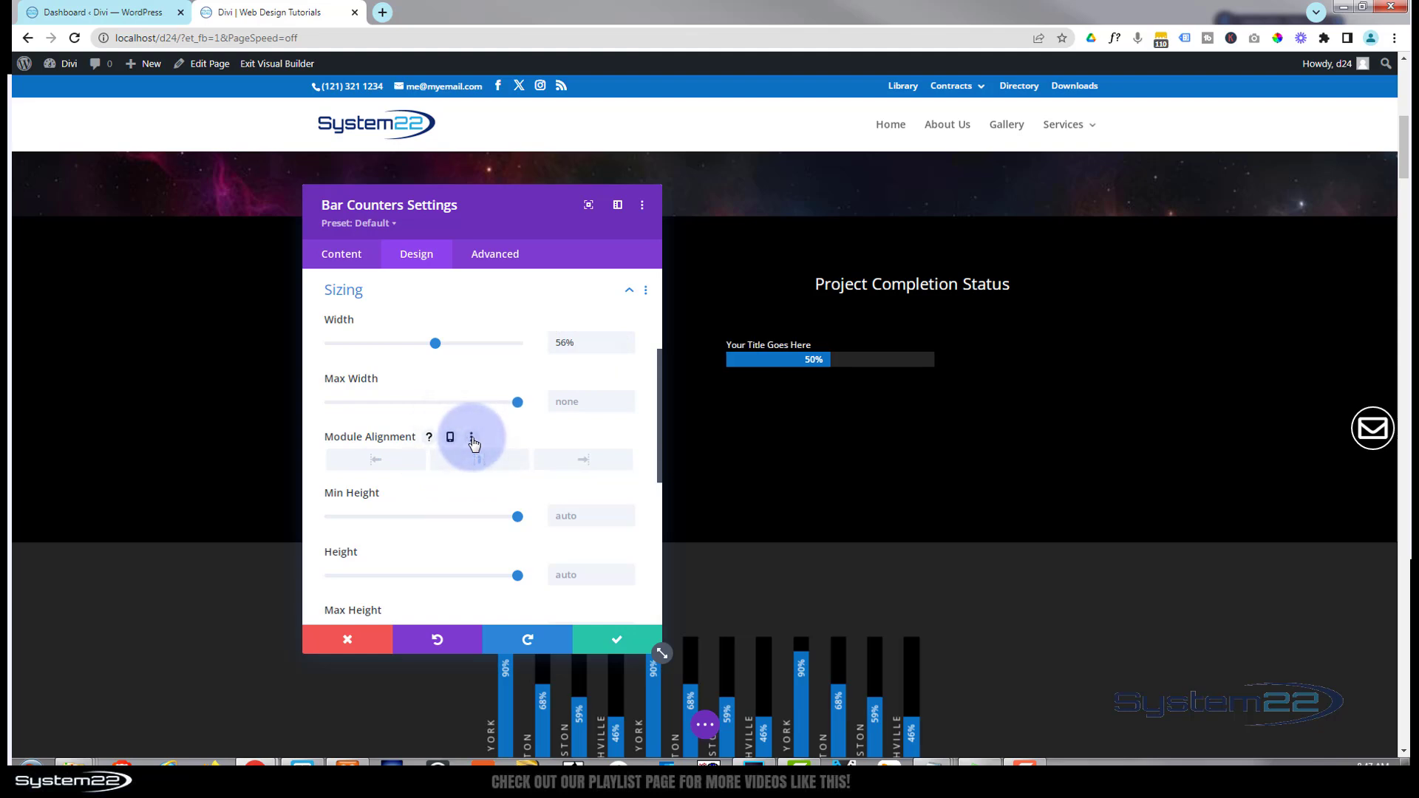
left_click(588, 348)
left_click_drag(586, 340, 543, 343)
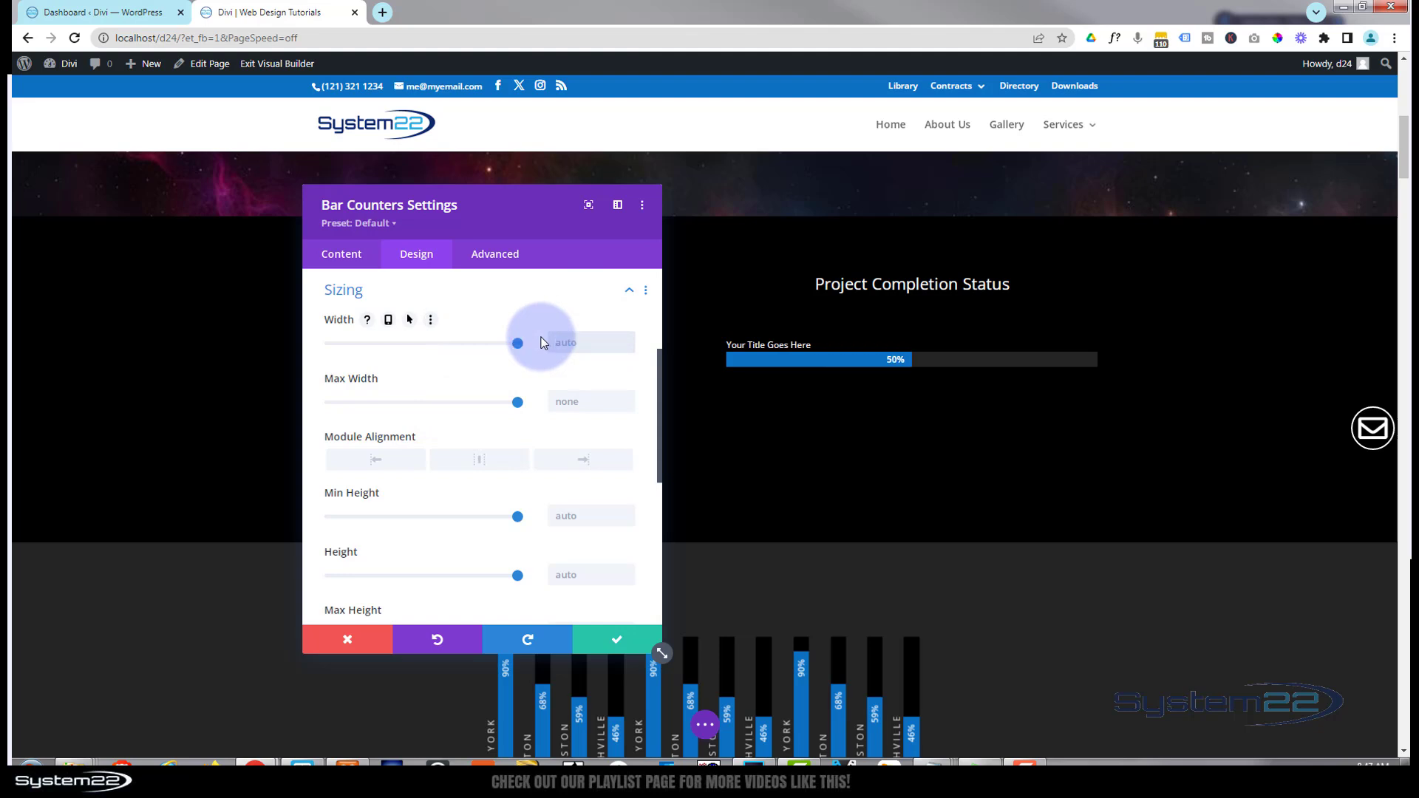
left_click(439, 294)
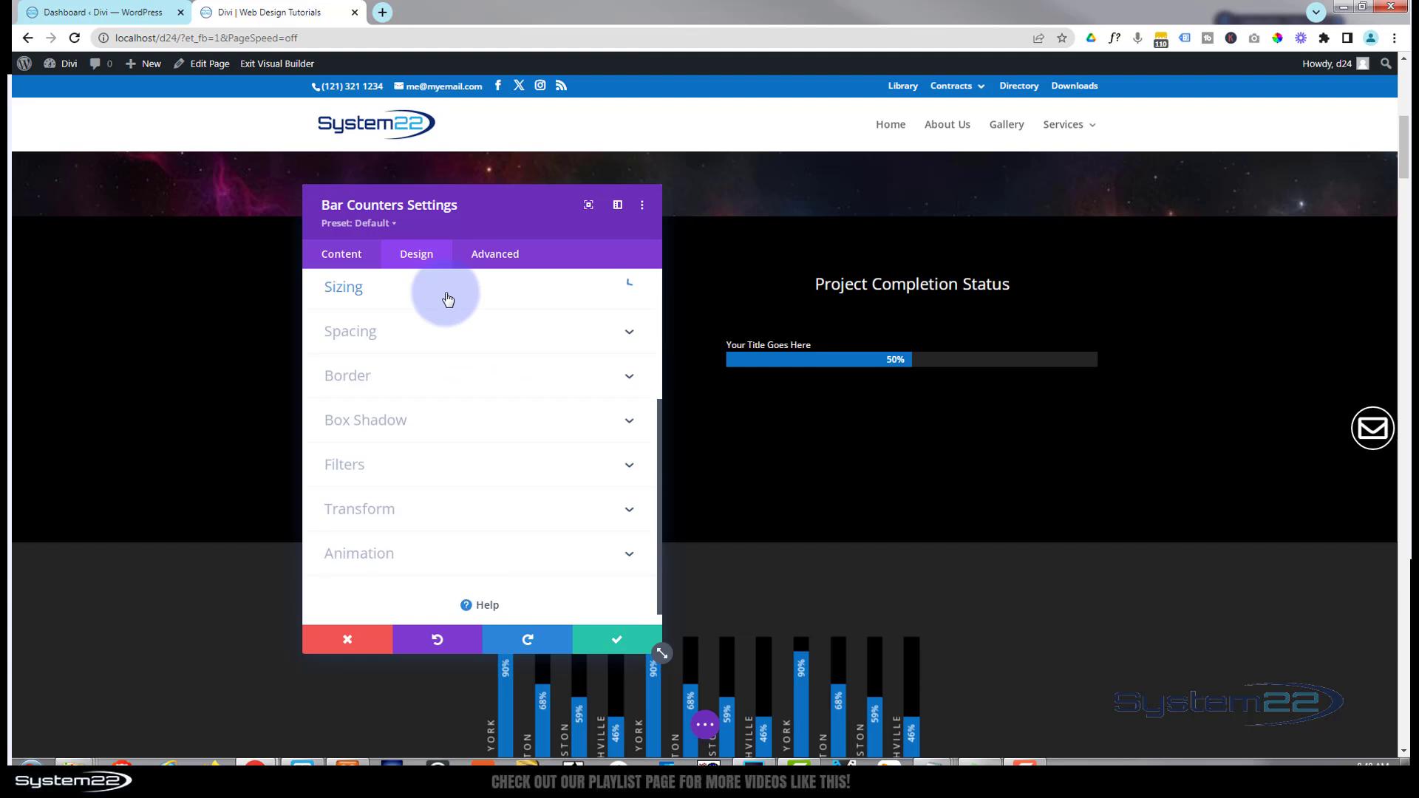
Examine the top margin and top padding options in the Spacing settings
left_click(448, 338)
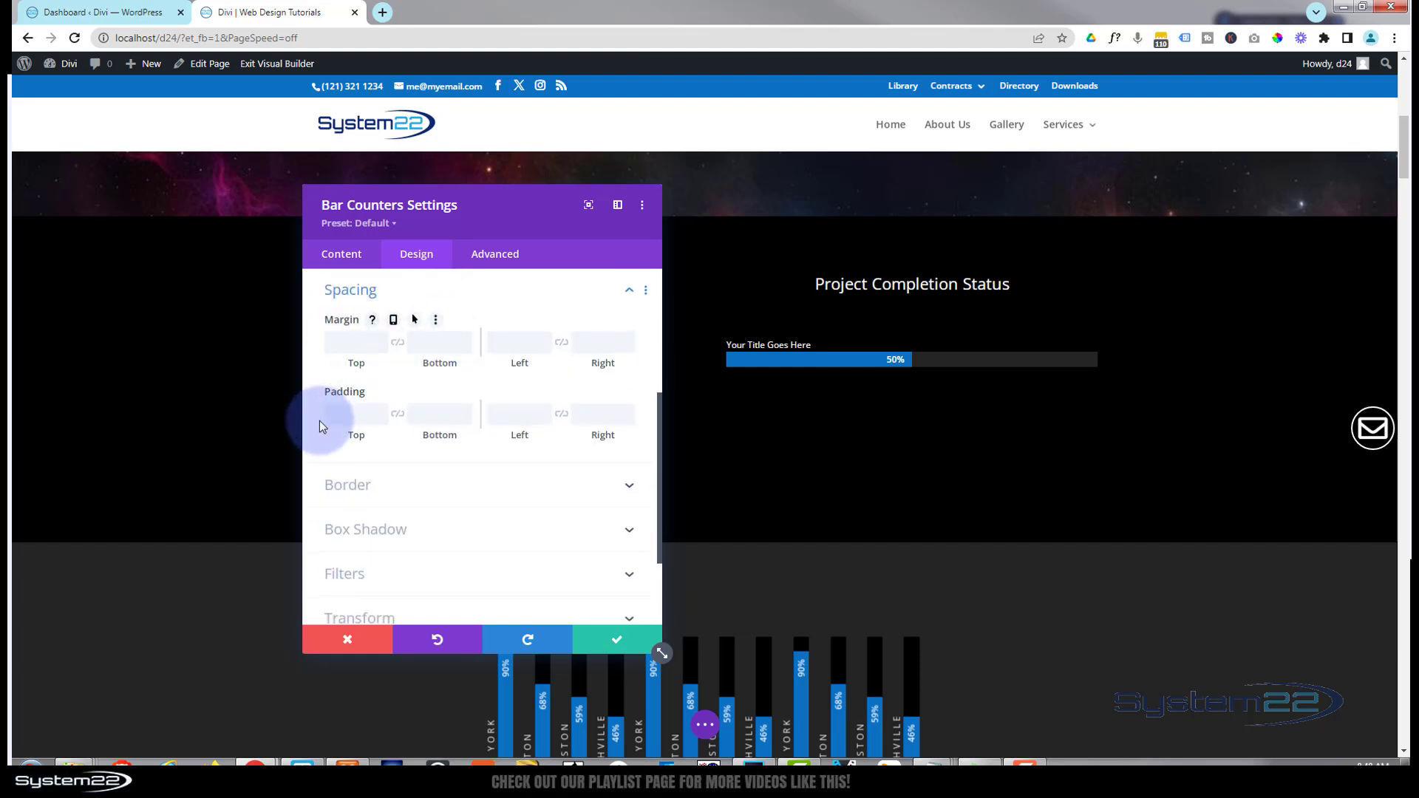
left_click(356, 342)
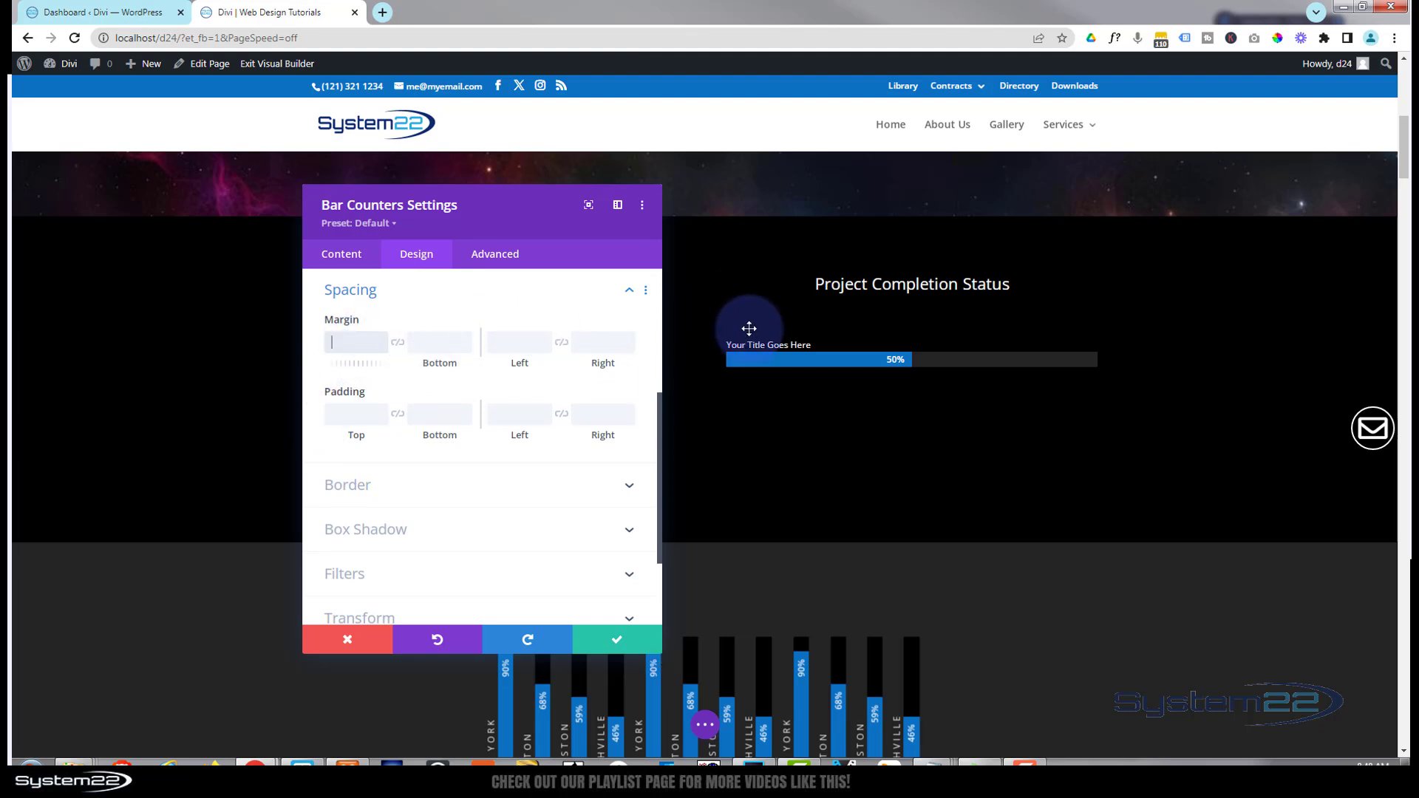
left_click(356, 412)
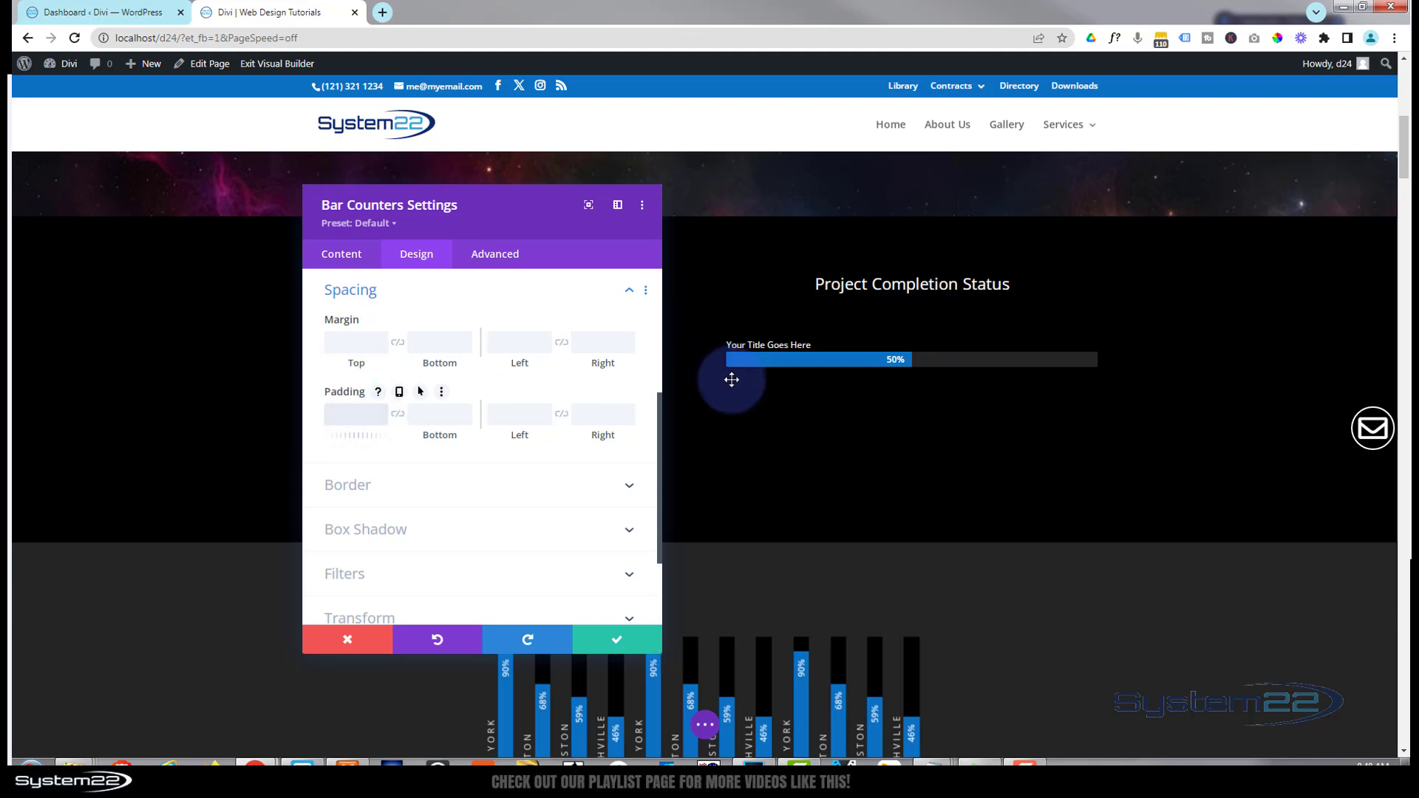
Try rounded corners of 5px and 50px on all four corners of the bar
left_click(467, 481)
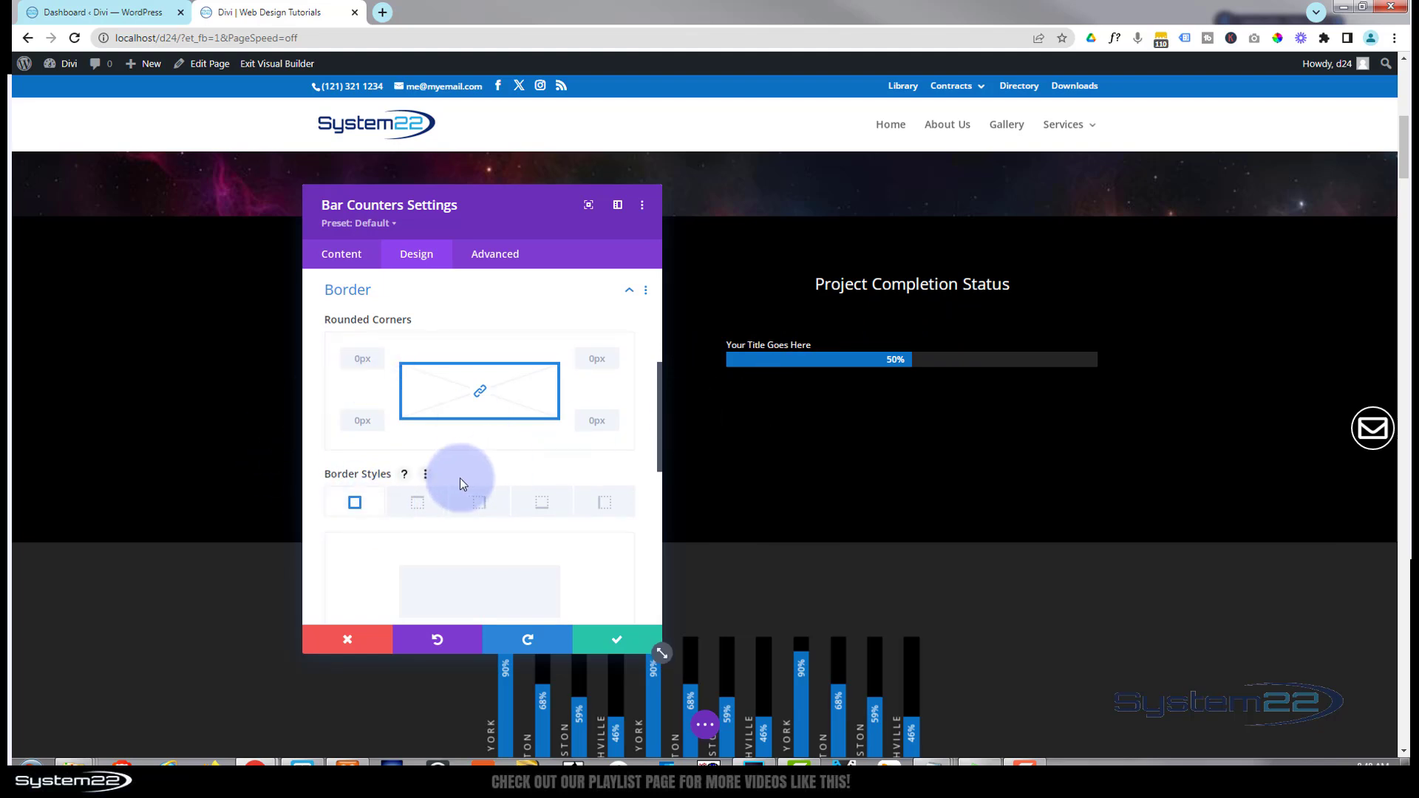
left_click(358, 360)
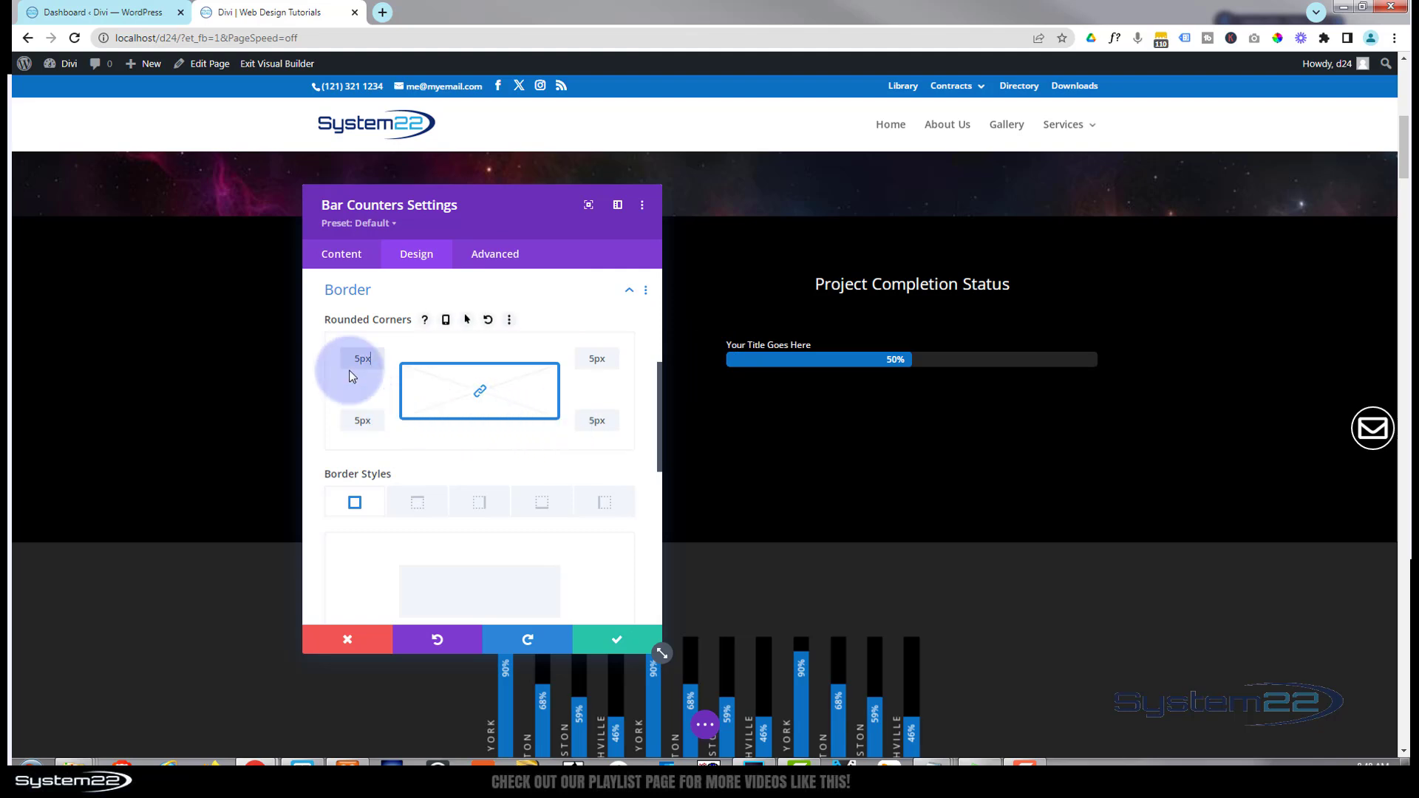
left_click_drag(357, 358, 362, 359)
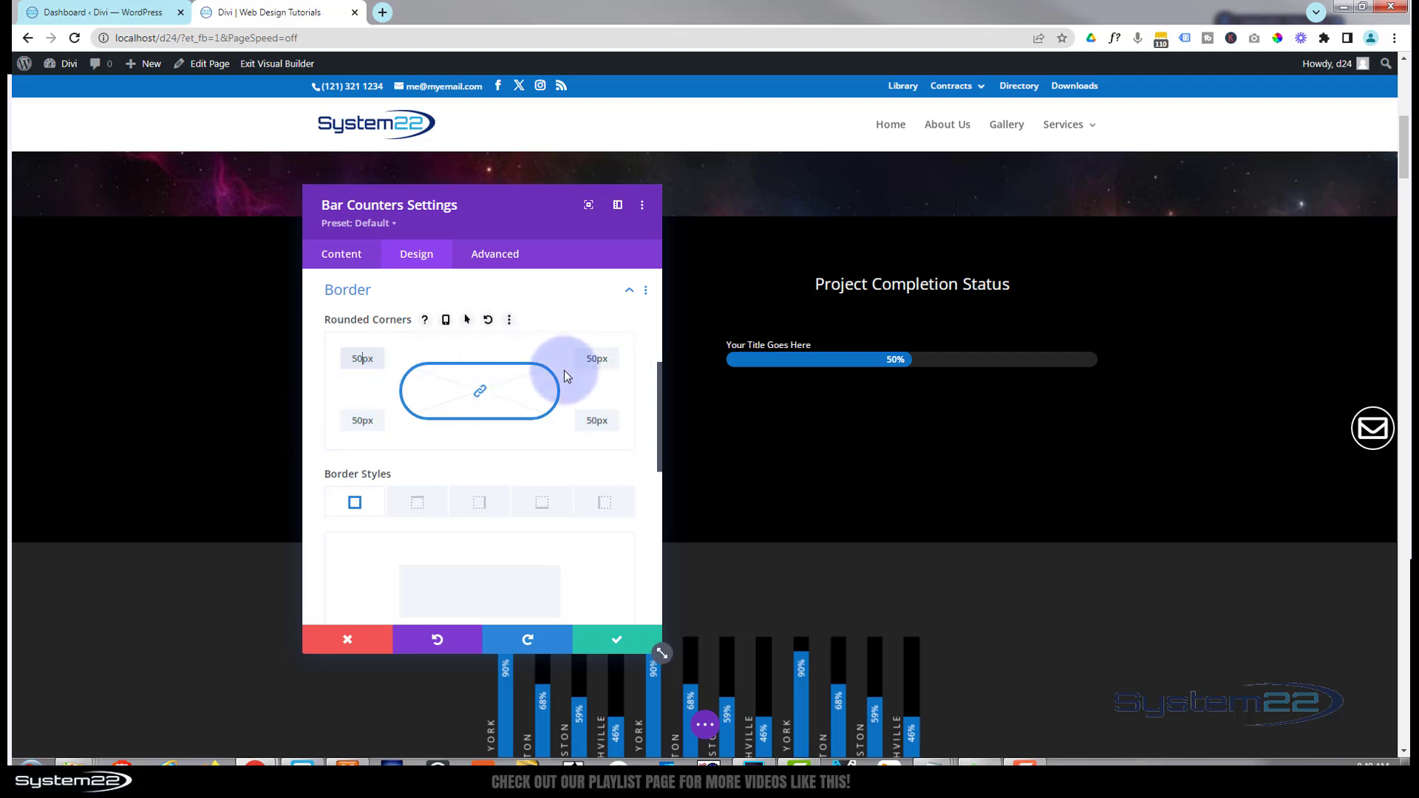
Unlink the rounded corners and try 10px on the top-left corner alone
left_click(480, 390)
left_click(356, 358)
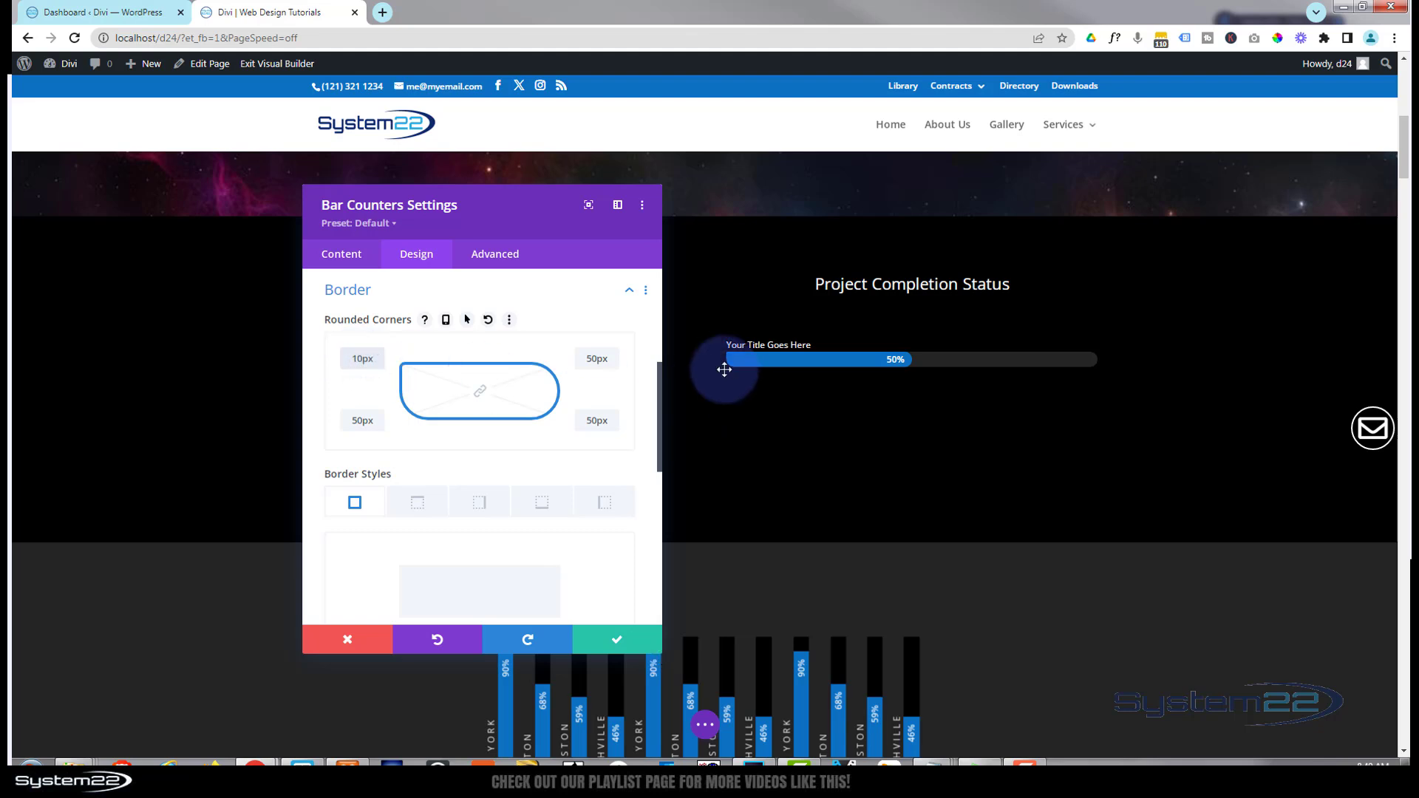
left_click_drag(349, 358, 371, 357)
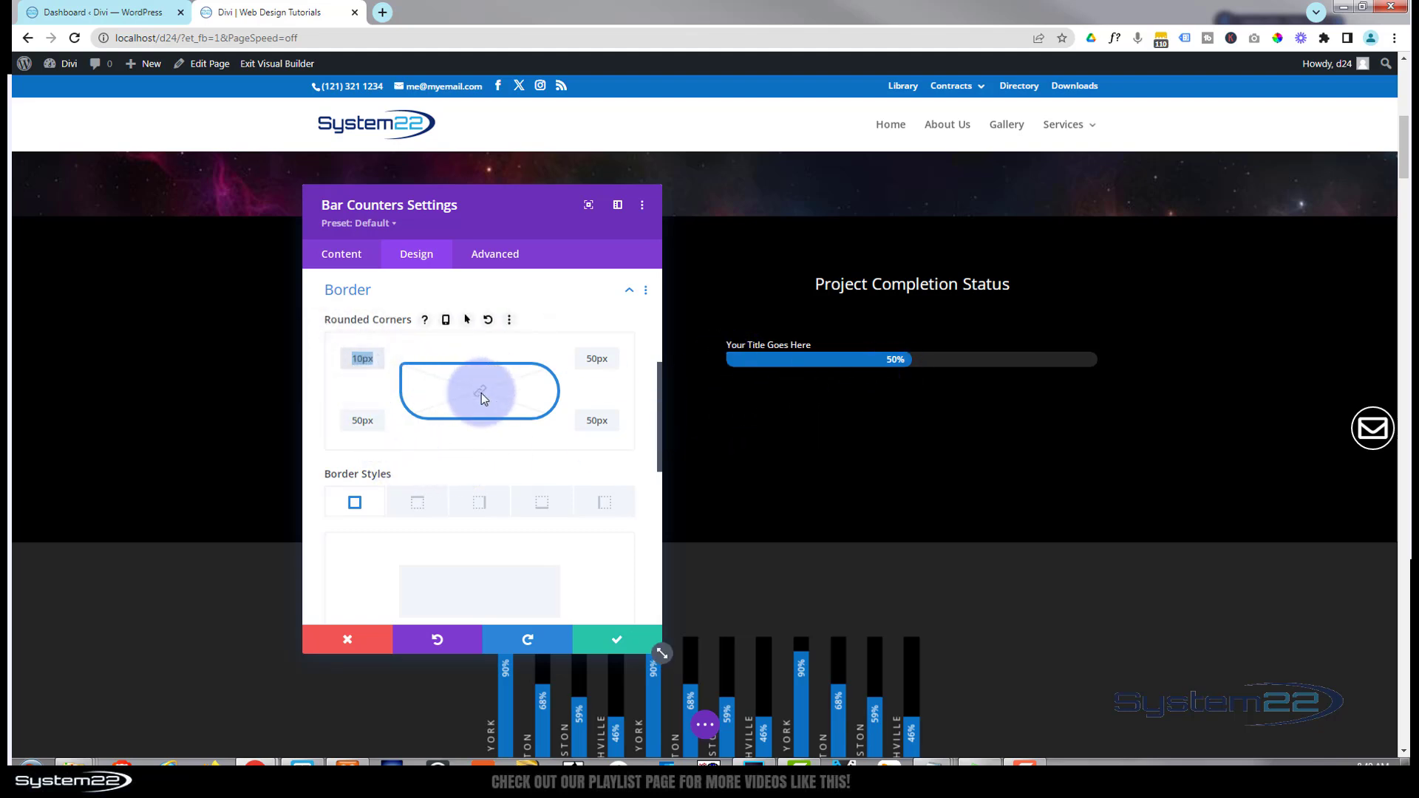
Relink the rounded corners and reset all four to 0px
left_click(479, 390)
left_click(352, 359)
left_click_drag(352, 358, 375, 359)
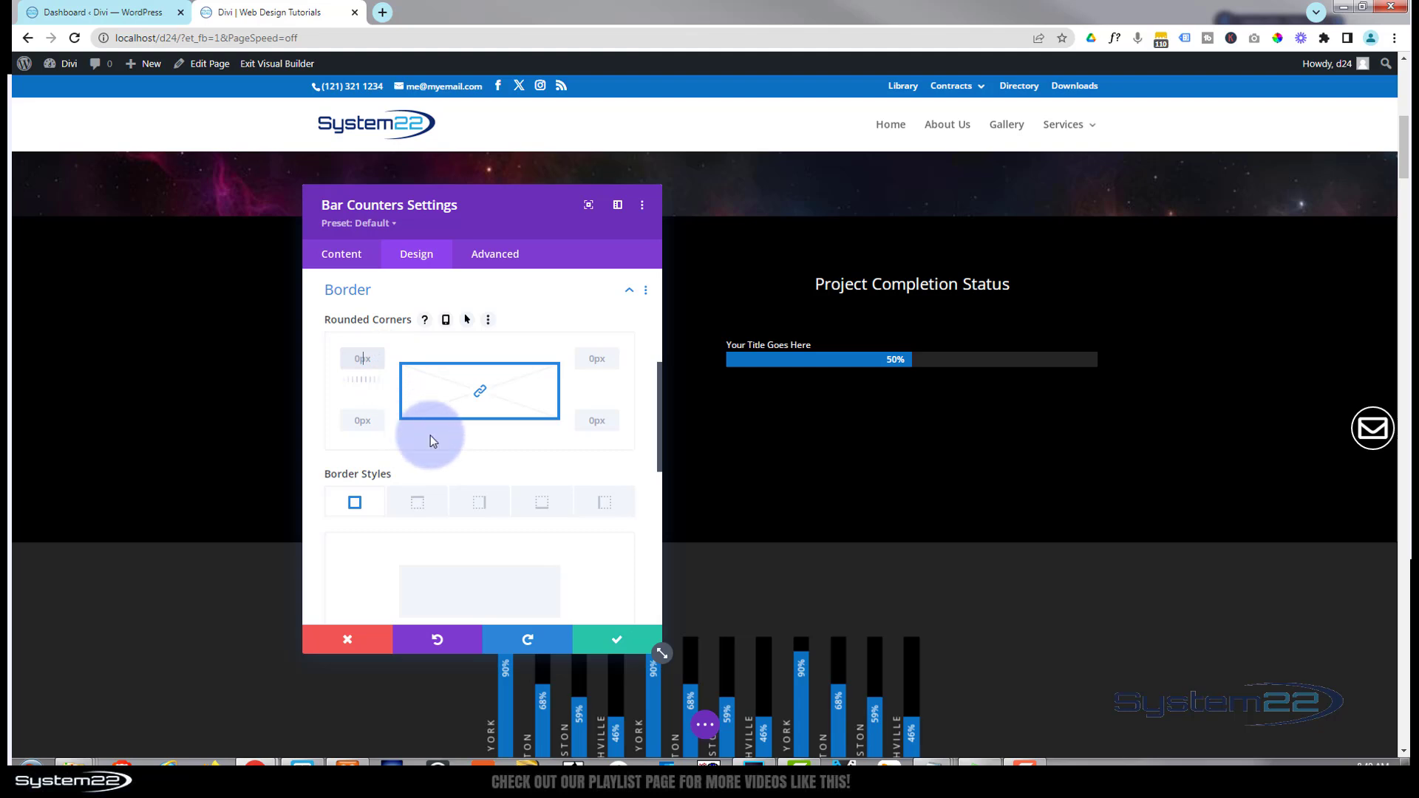
Set the border width on all sides of the bar to 1px
scroll(439, 455, "down", 1)
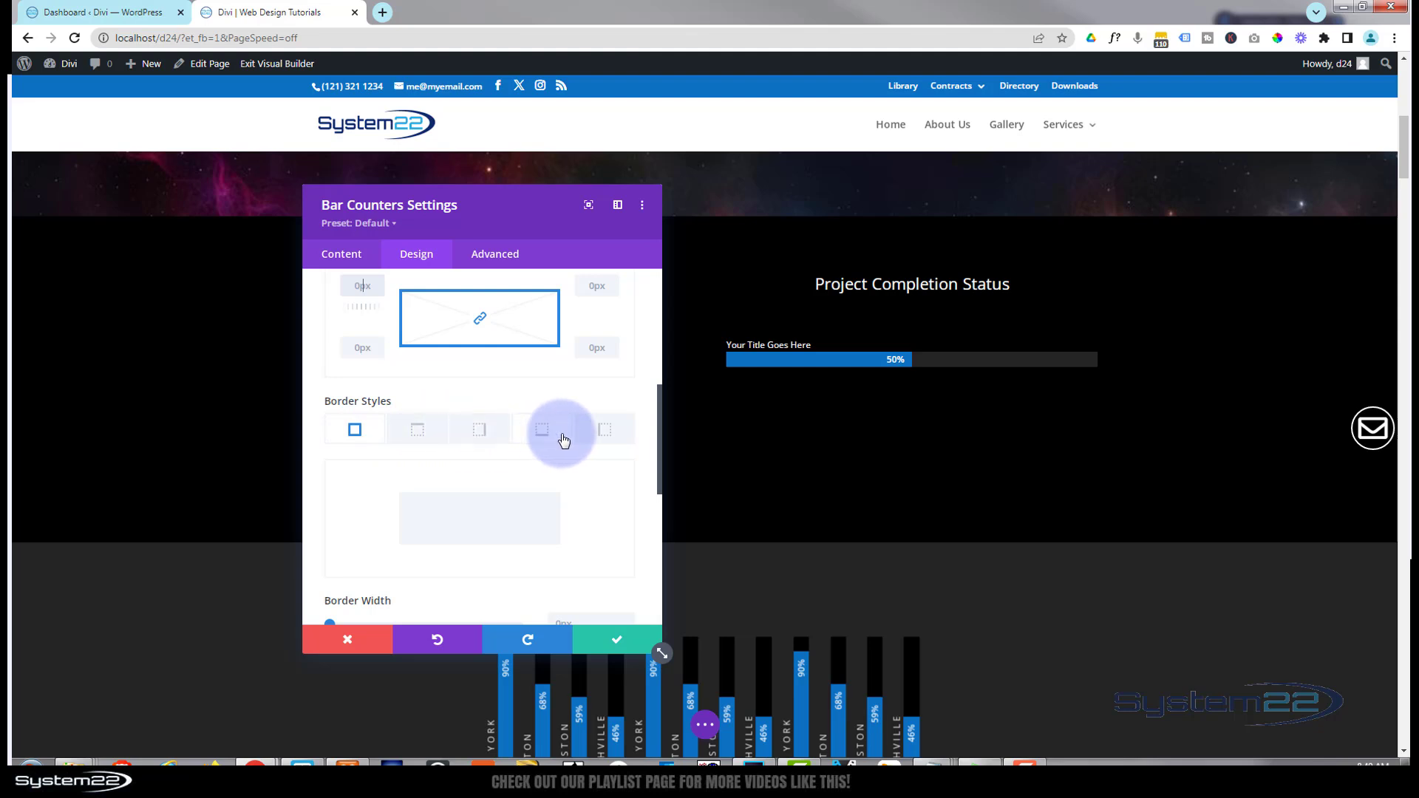
scroll(584, 502, "down", 2)
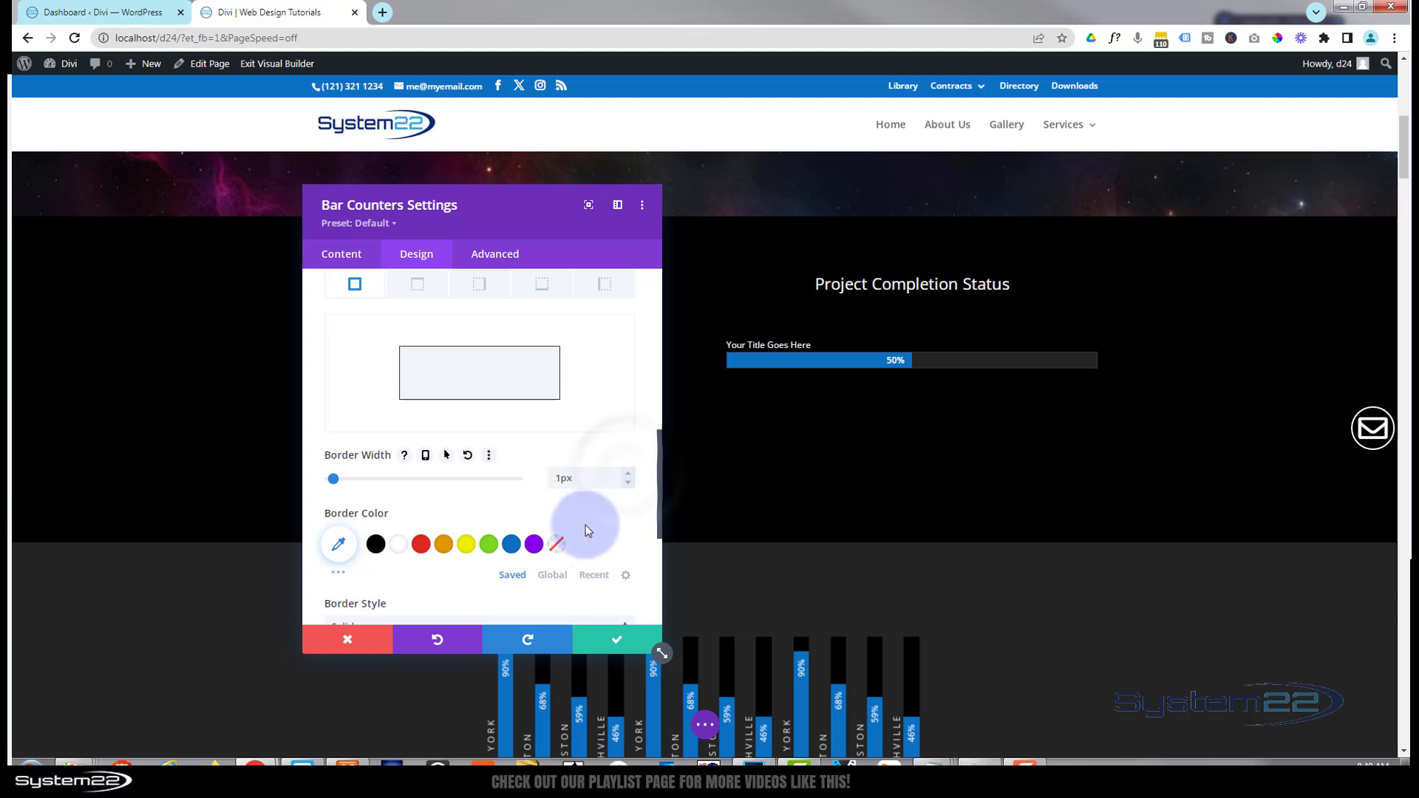
Try a white border color on the bar and reset it to the default
left_click(398, 553)
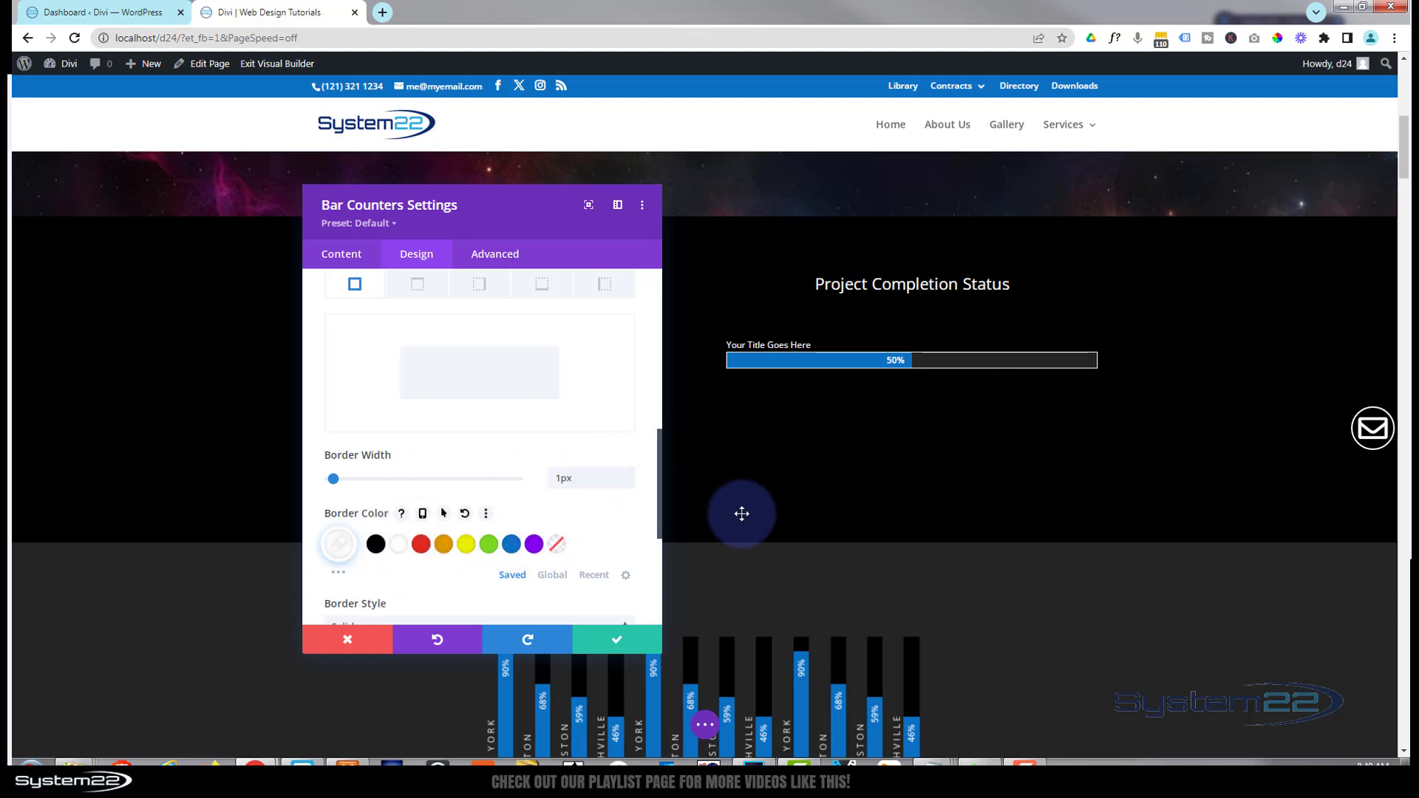
scroll(521, 469, "down", 3)
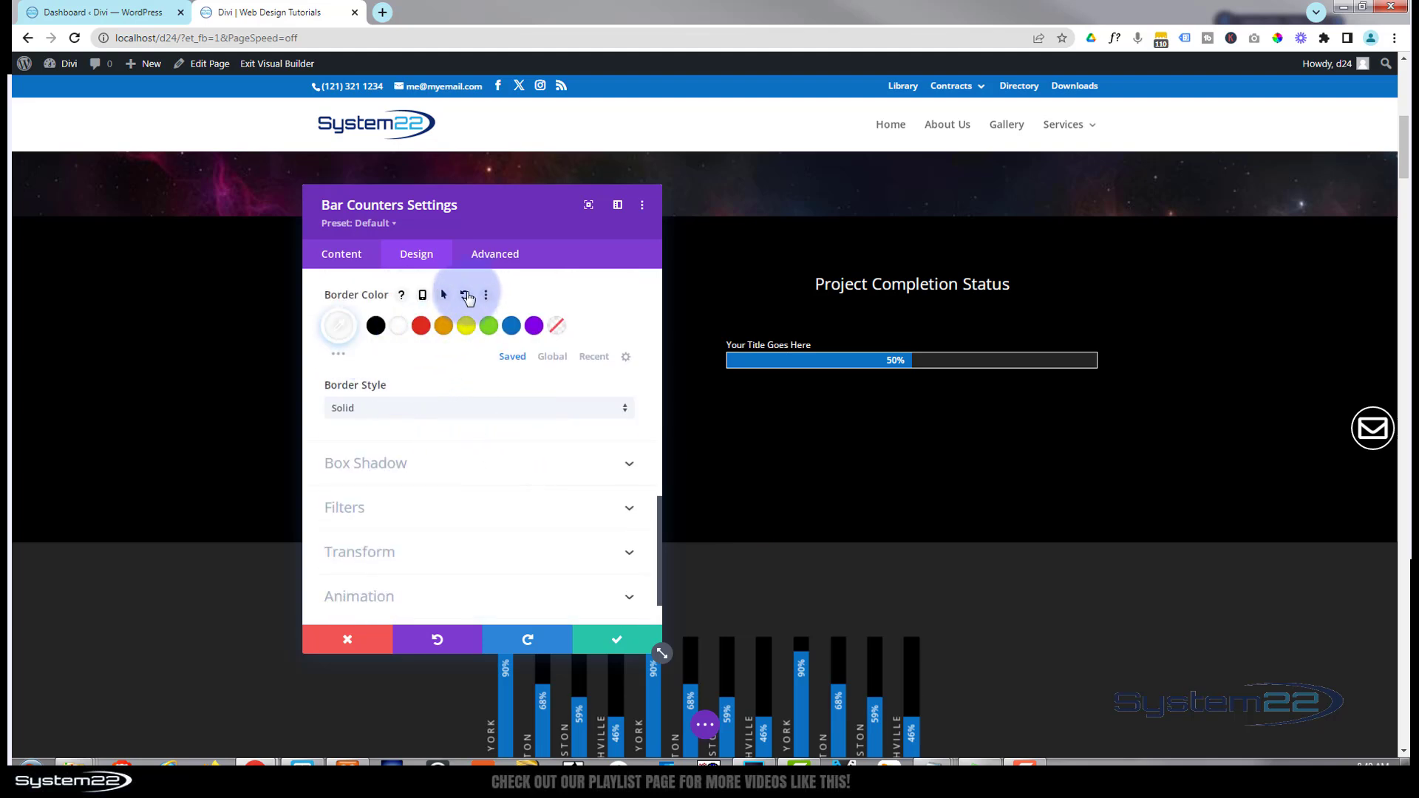
left_click(466, 296)
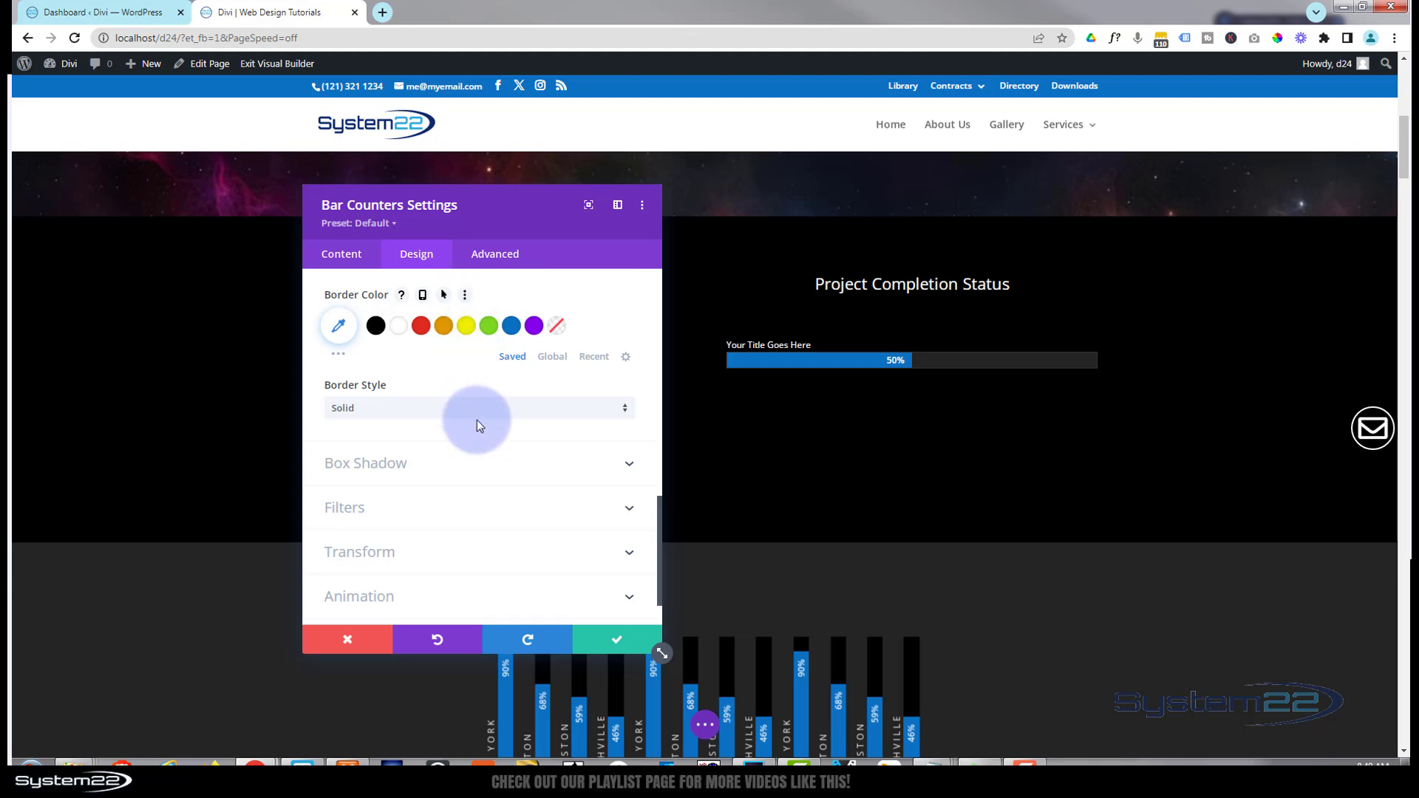
Apply the first box shadow preset to the bar, try a blue shadow color and reset that color
left_click(481, 461)
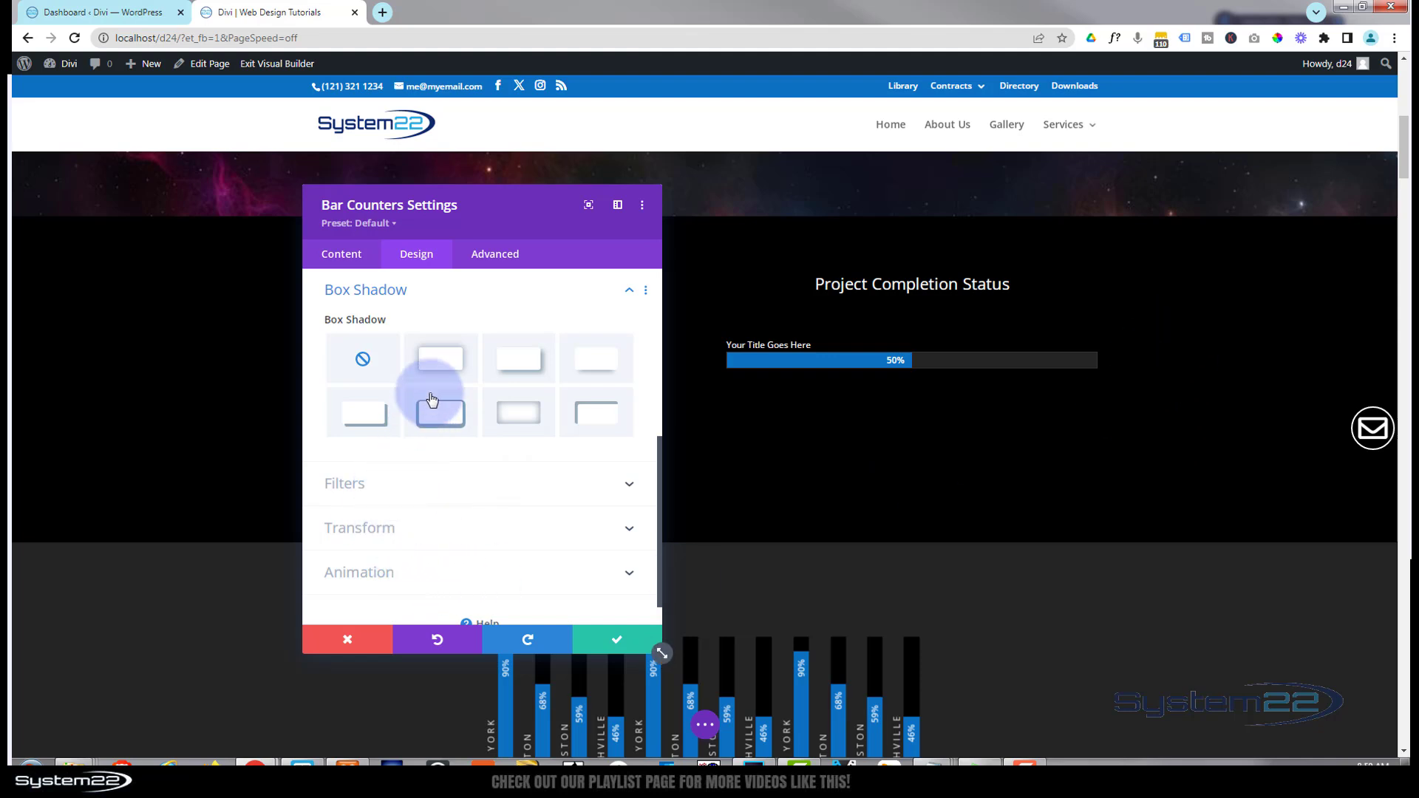
left_click(447, 365)
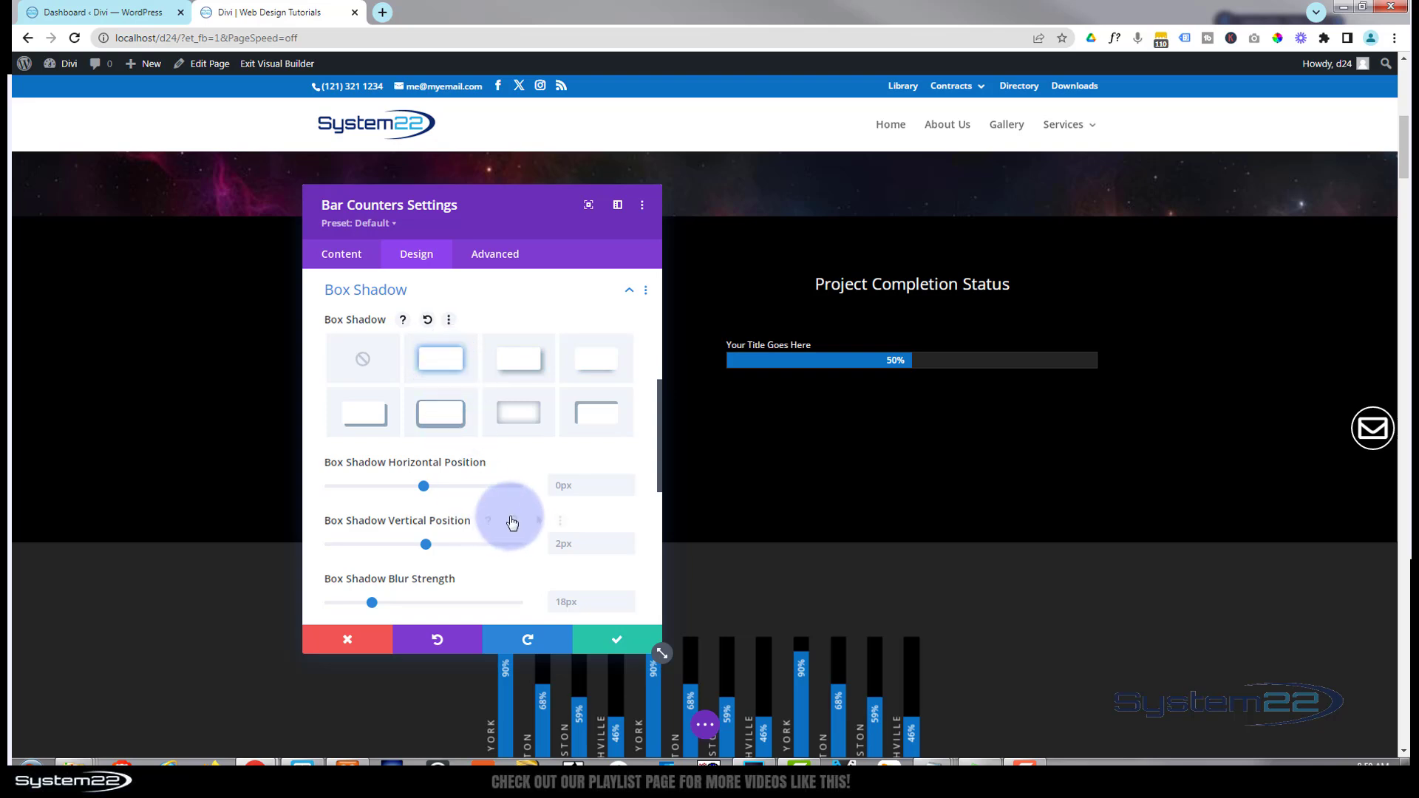
scroll(489, 513, "down", 2)
scroll(487, 513, "down", 1)
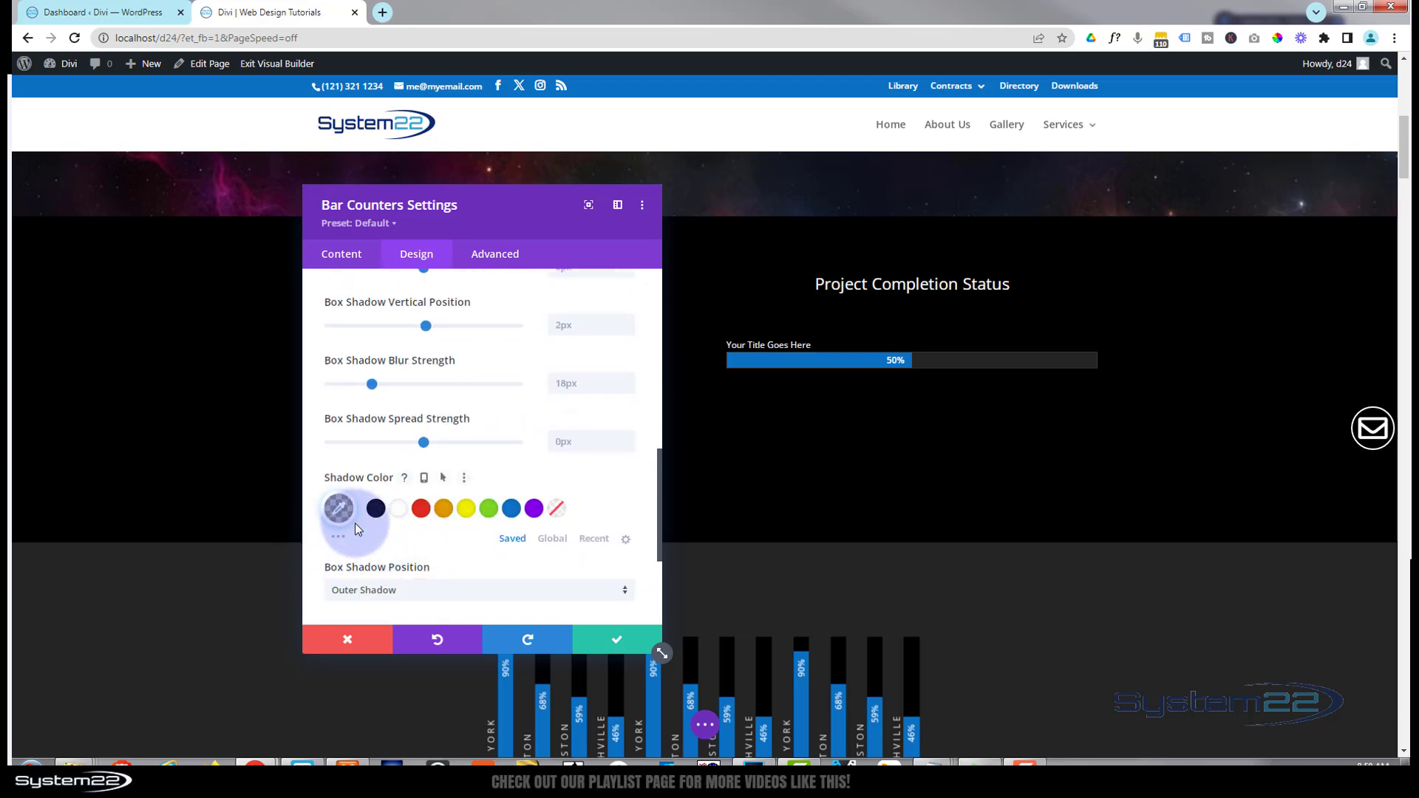
left_click(512, 513)
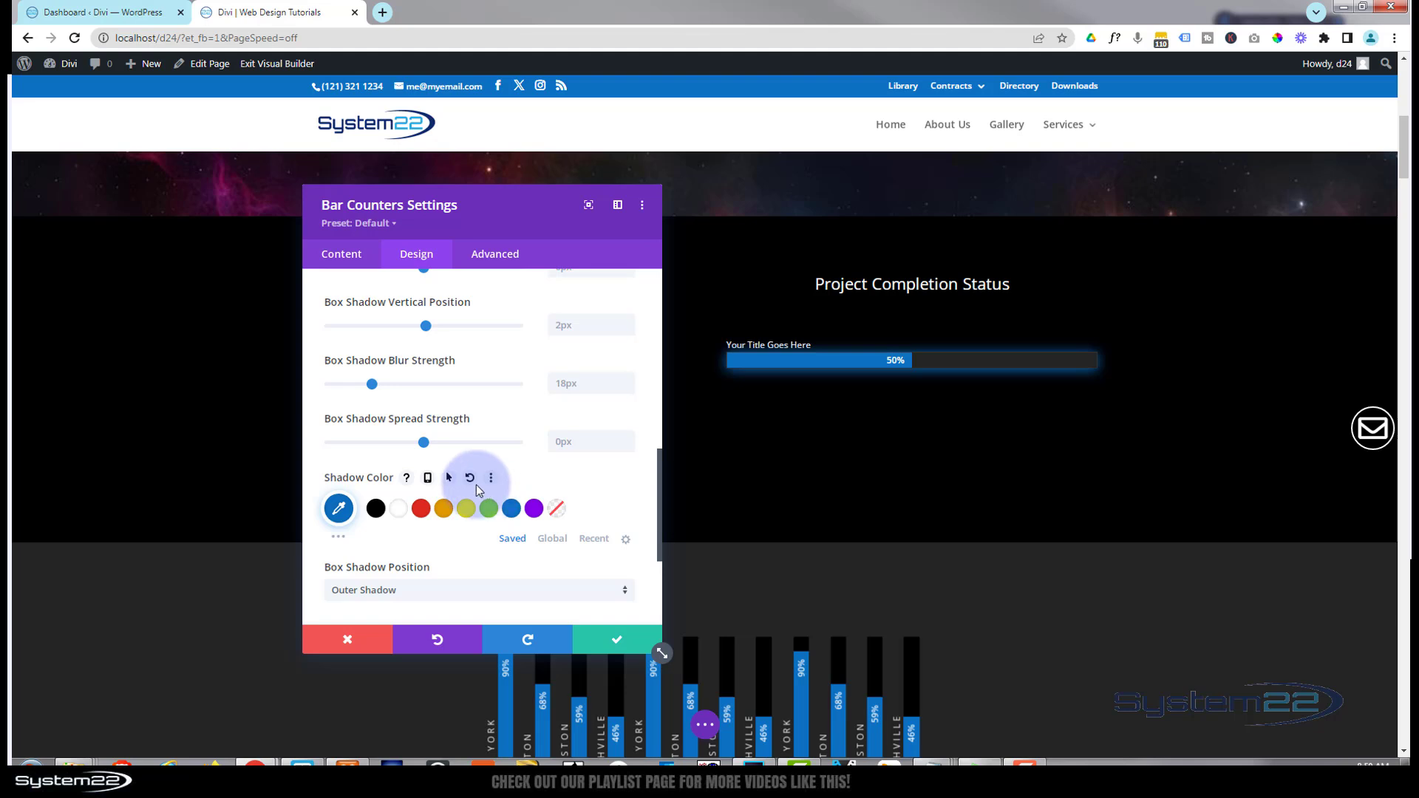
left_click(469, 477)
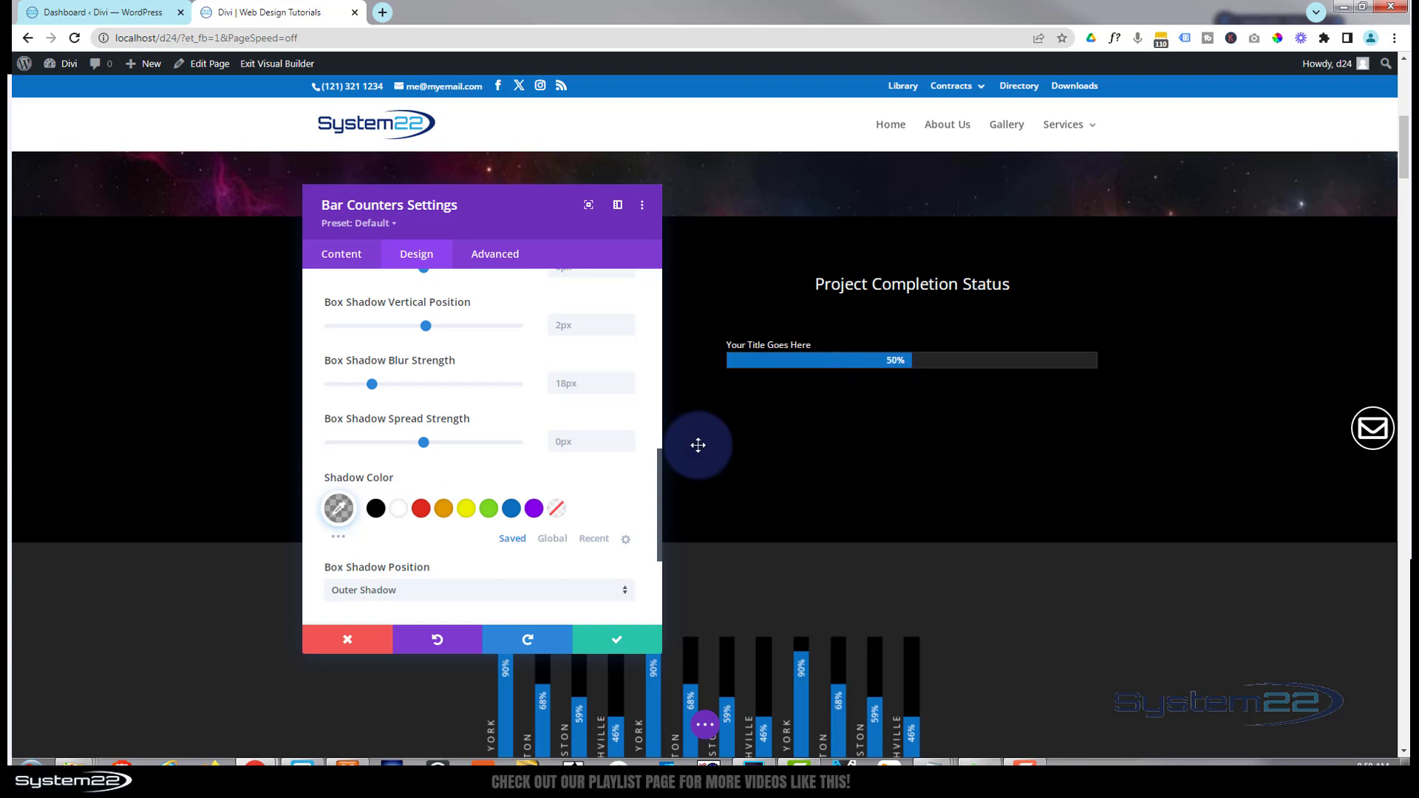
Try an inner box shadow with -2px spread, 26px blur and -12px vertical position
scroll(595, 513, "down", 1)
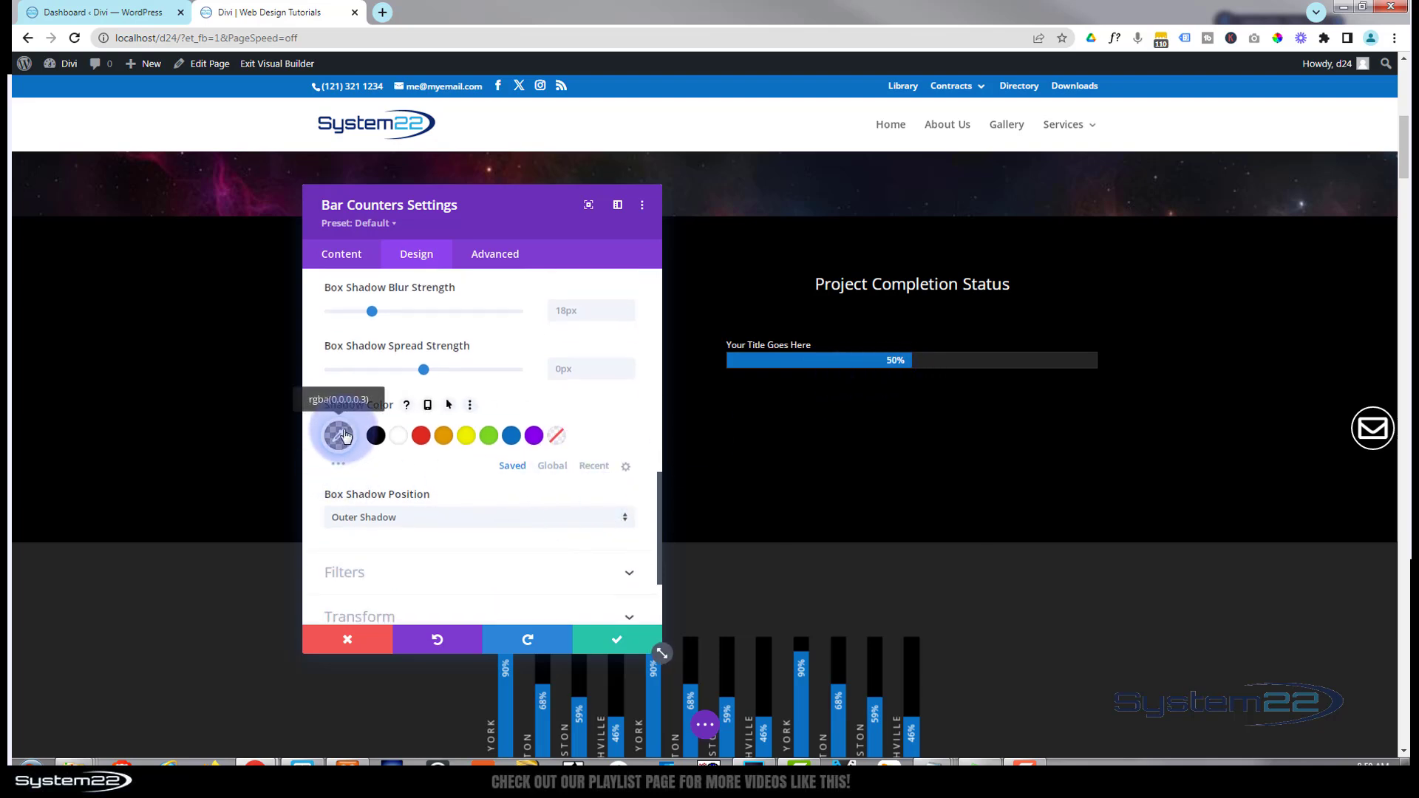
left_click(422, 521)
left_click(418, 557)
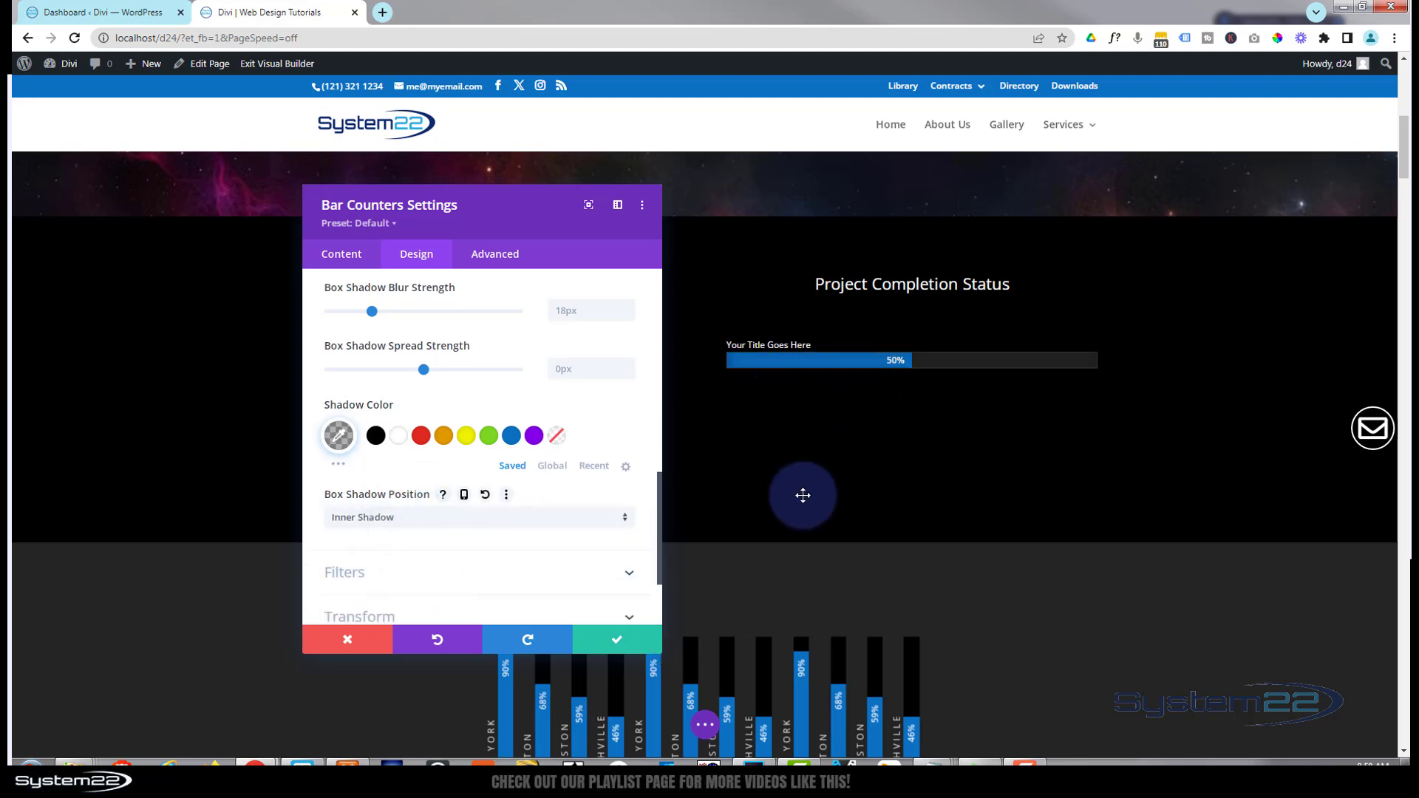
scroll(443, 392, "up", 1)
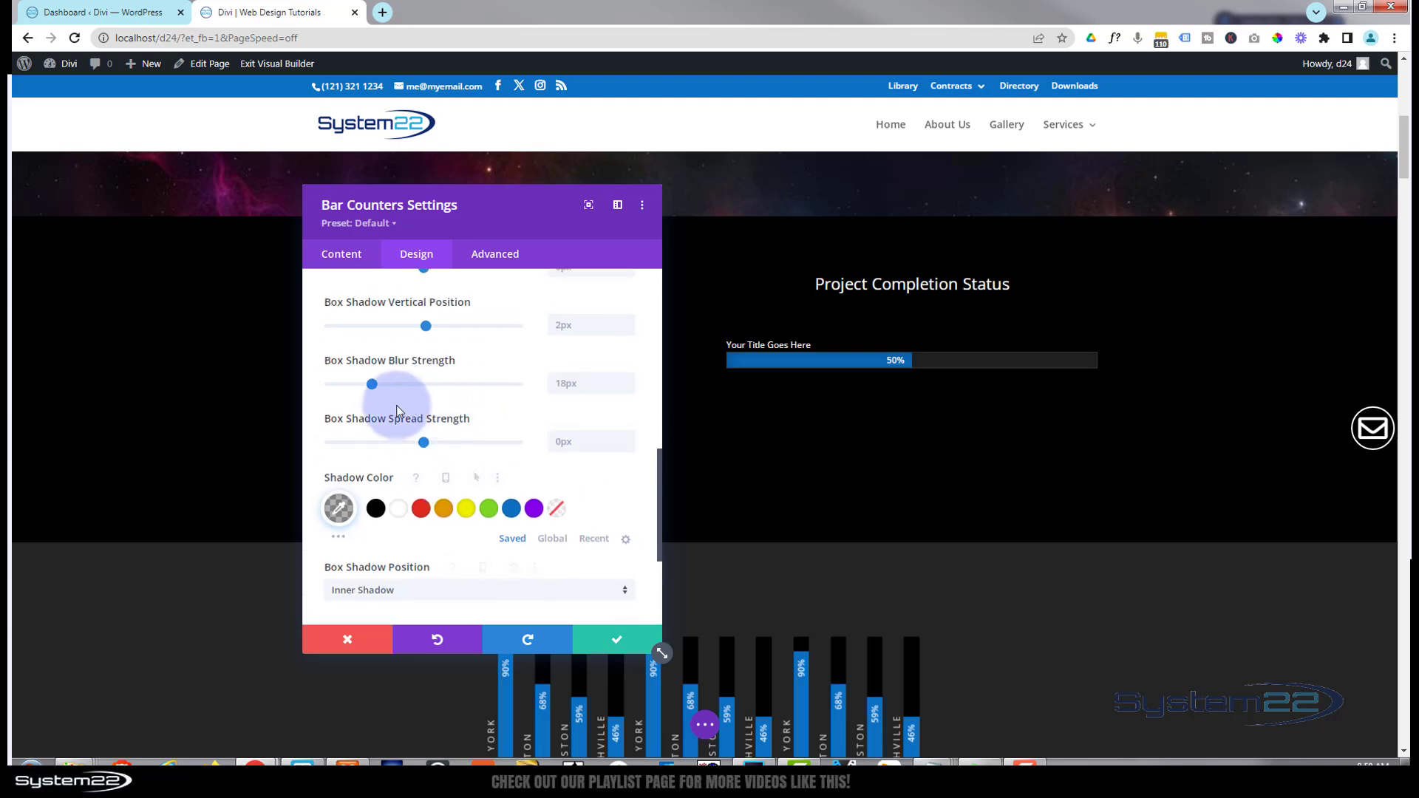
mouse_move(424, 440)
left_mouse_down()
mouse_move(382, 441)
mouse_move(422, 436)
left_mouse_up()
left_click_drag(373, 385, 391, 383)
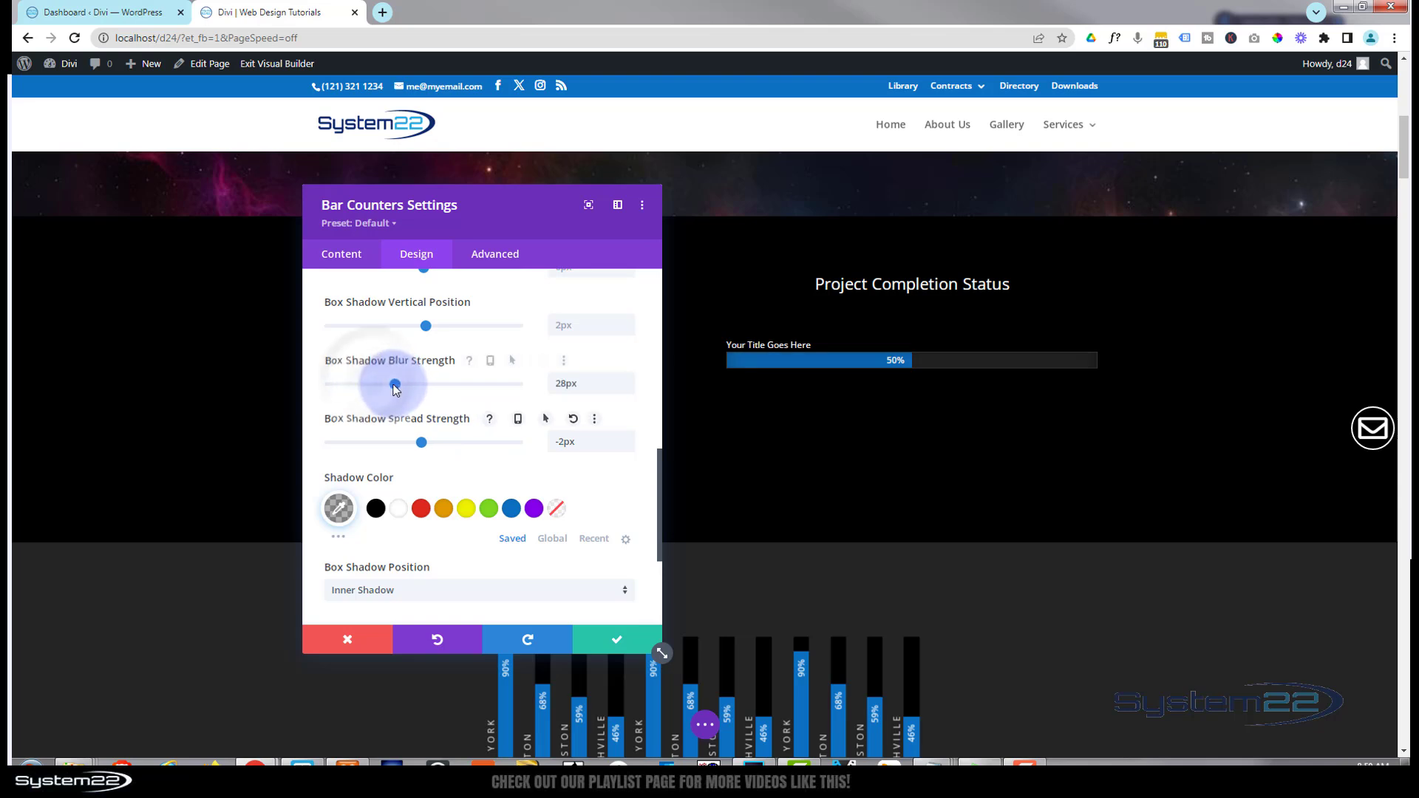
left_click_drag(425, 325, 410, 325)
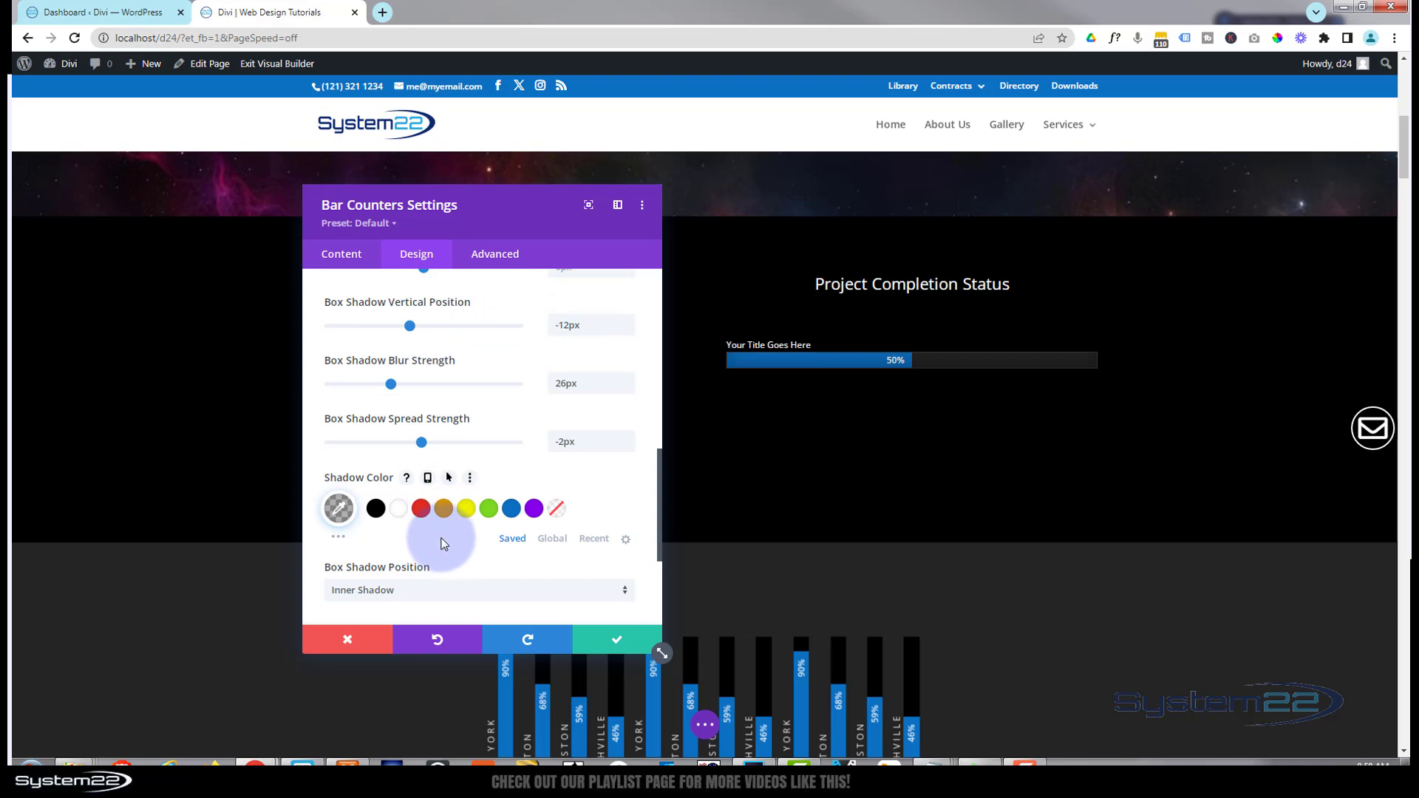
Make the shadow color transparent and remove the box shadow from the bar
left_click(556, 507)
scroll(469, 525, "up", 5)
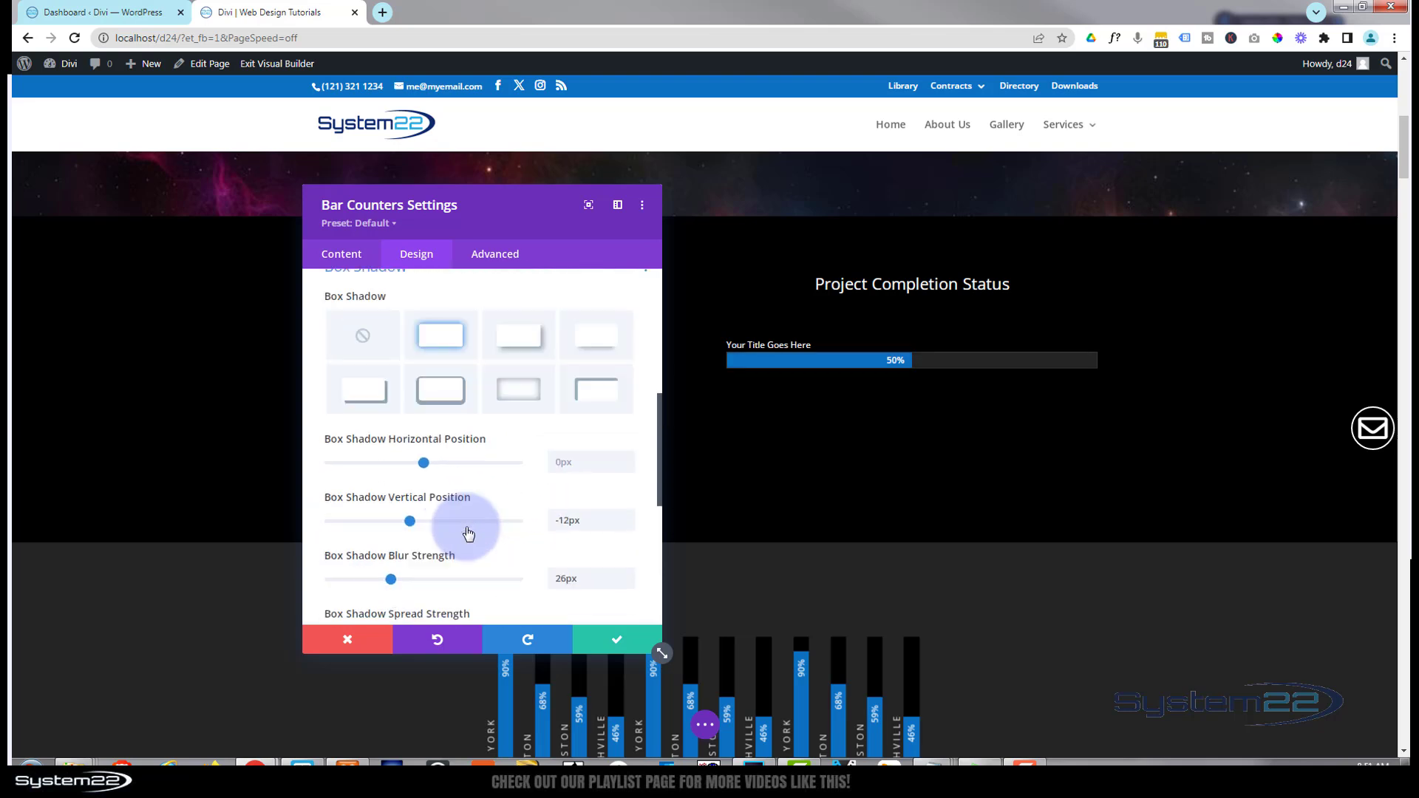
left_click(365, 359)
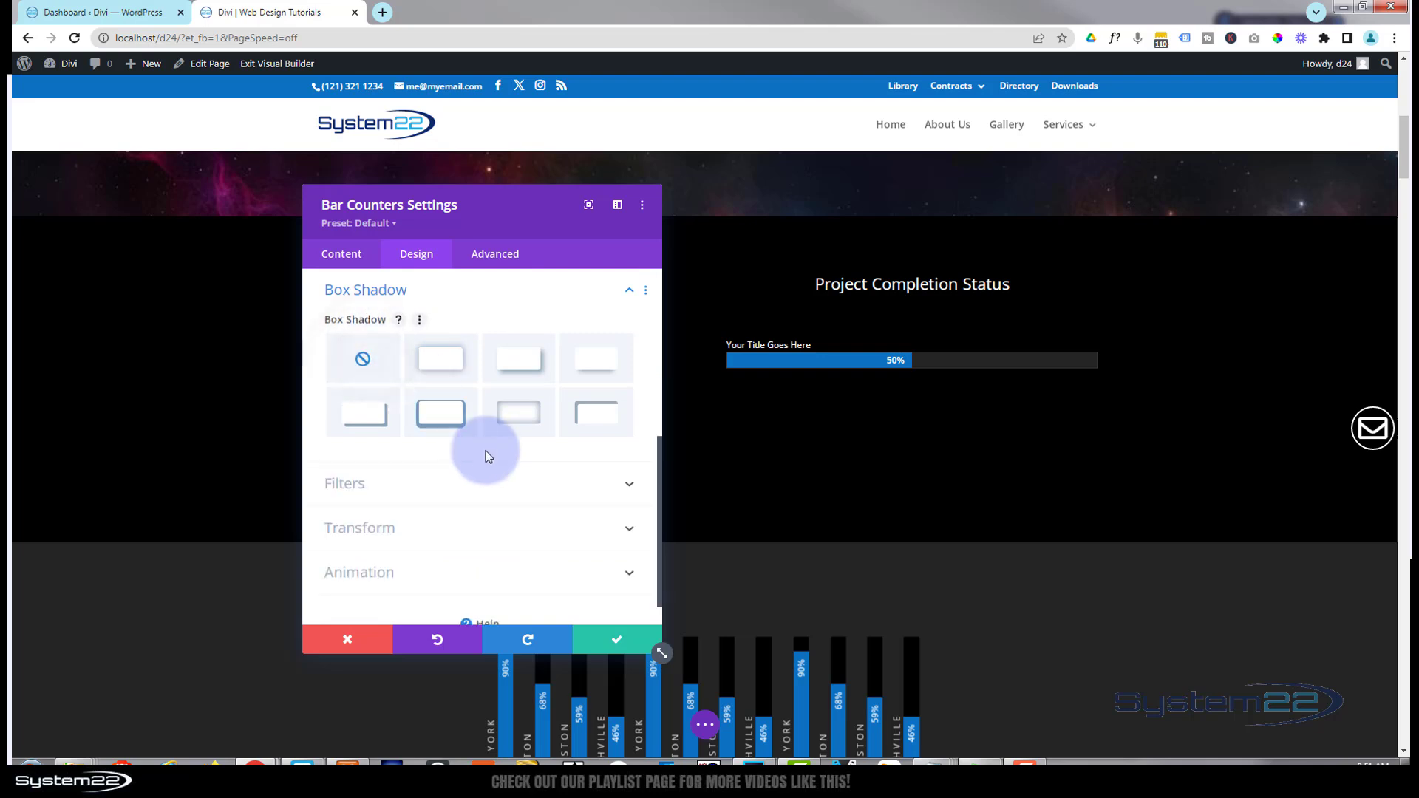
Retitle the existing bar counter New York and set its percent to 92
scroll(484, 452, "down", 1)
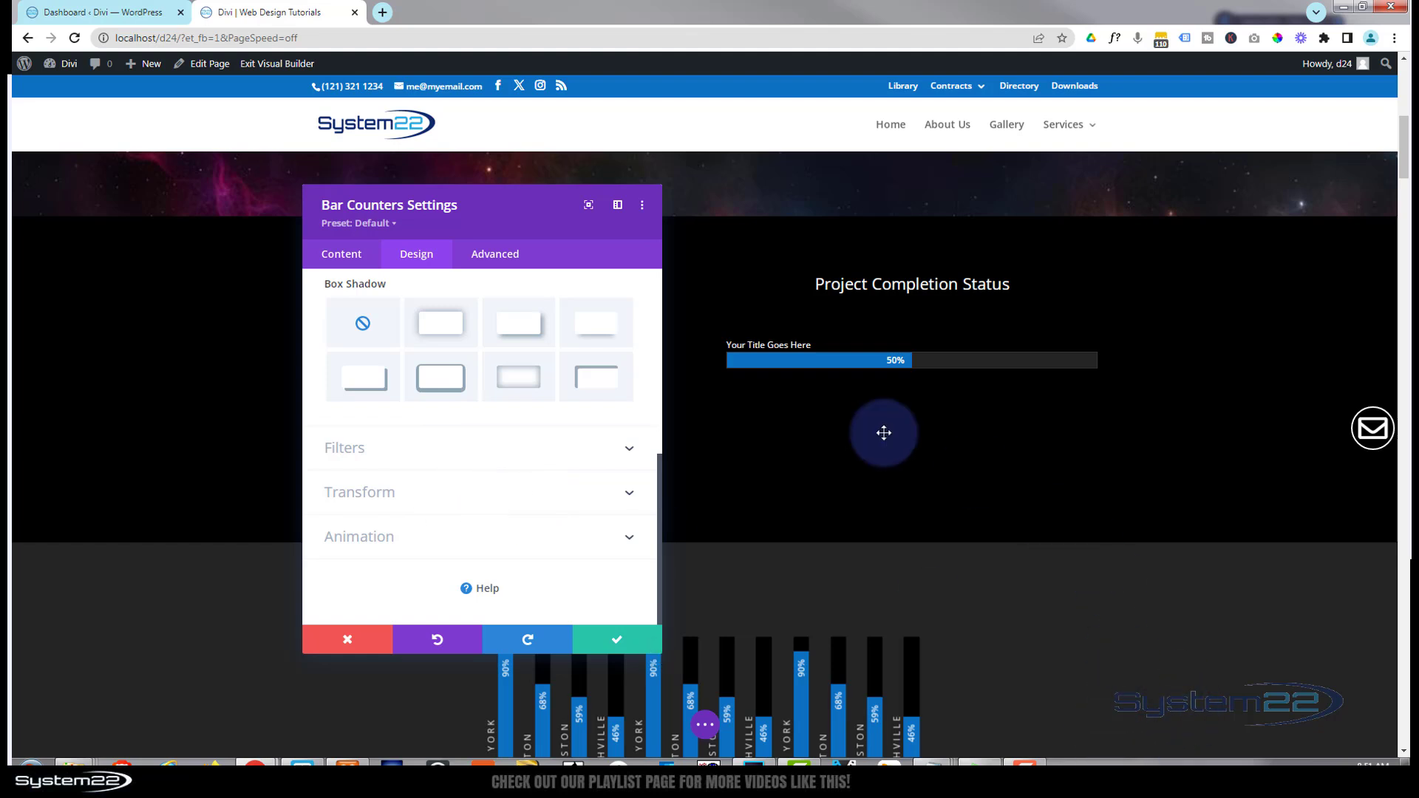
scroll(538, 332, "up", 2)
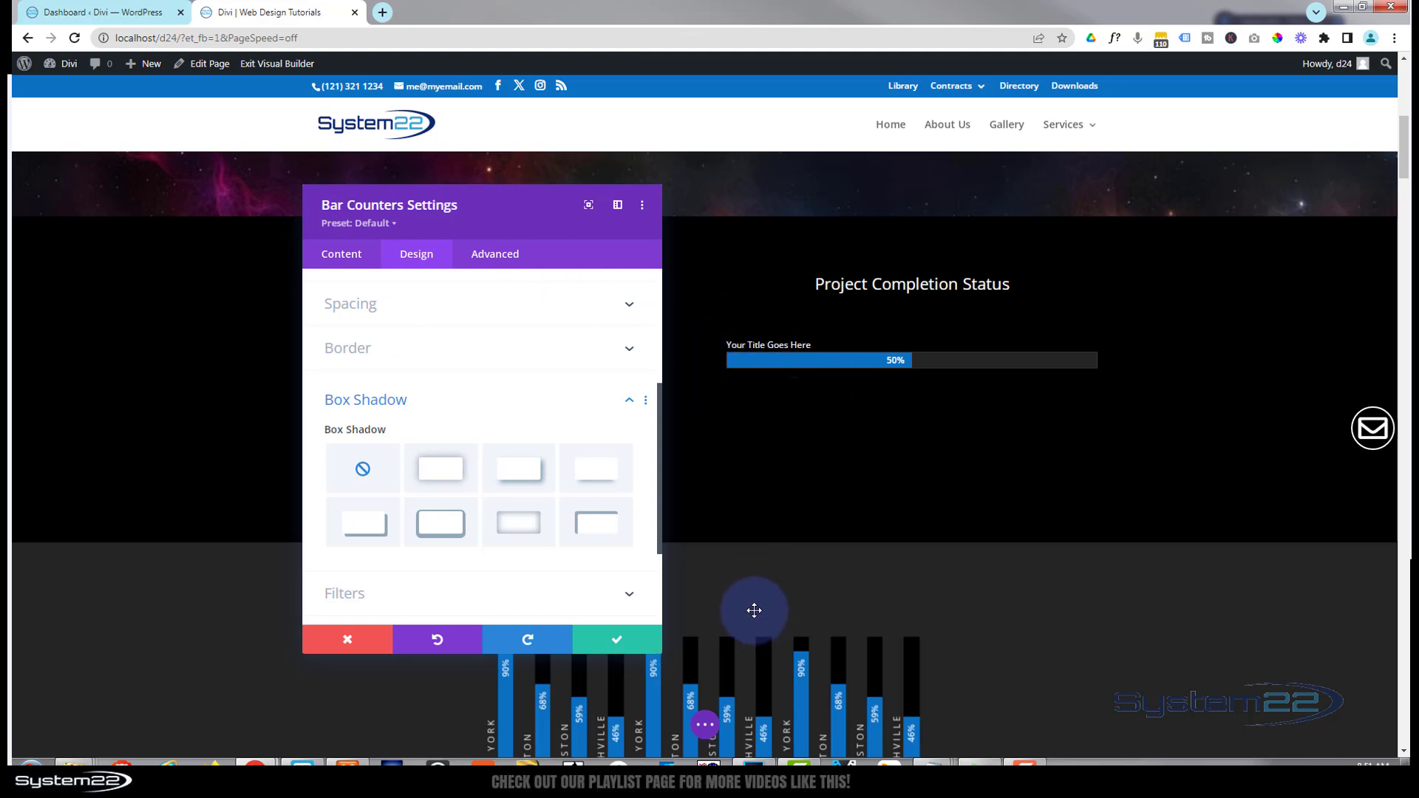
scroll(474, 458, "up", 3)
left_click(349, 274)
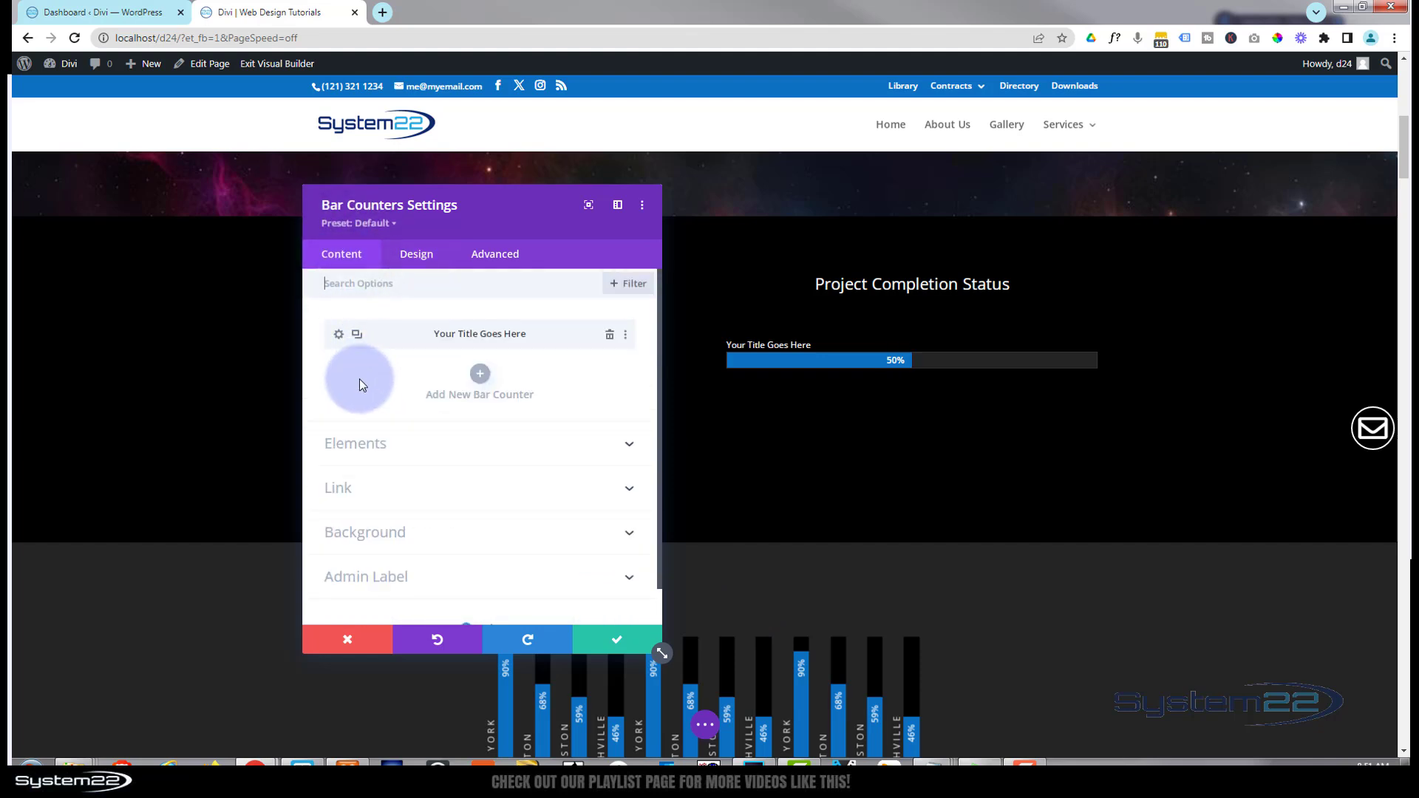
left_click(339, 336)
left_click(419, 416)
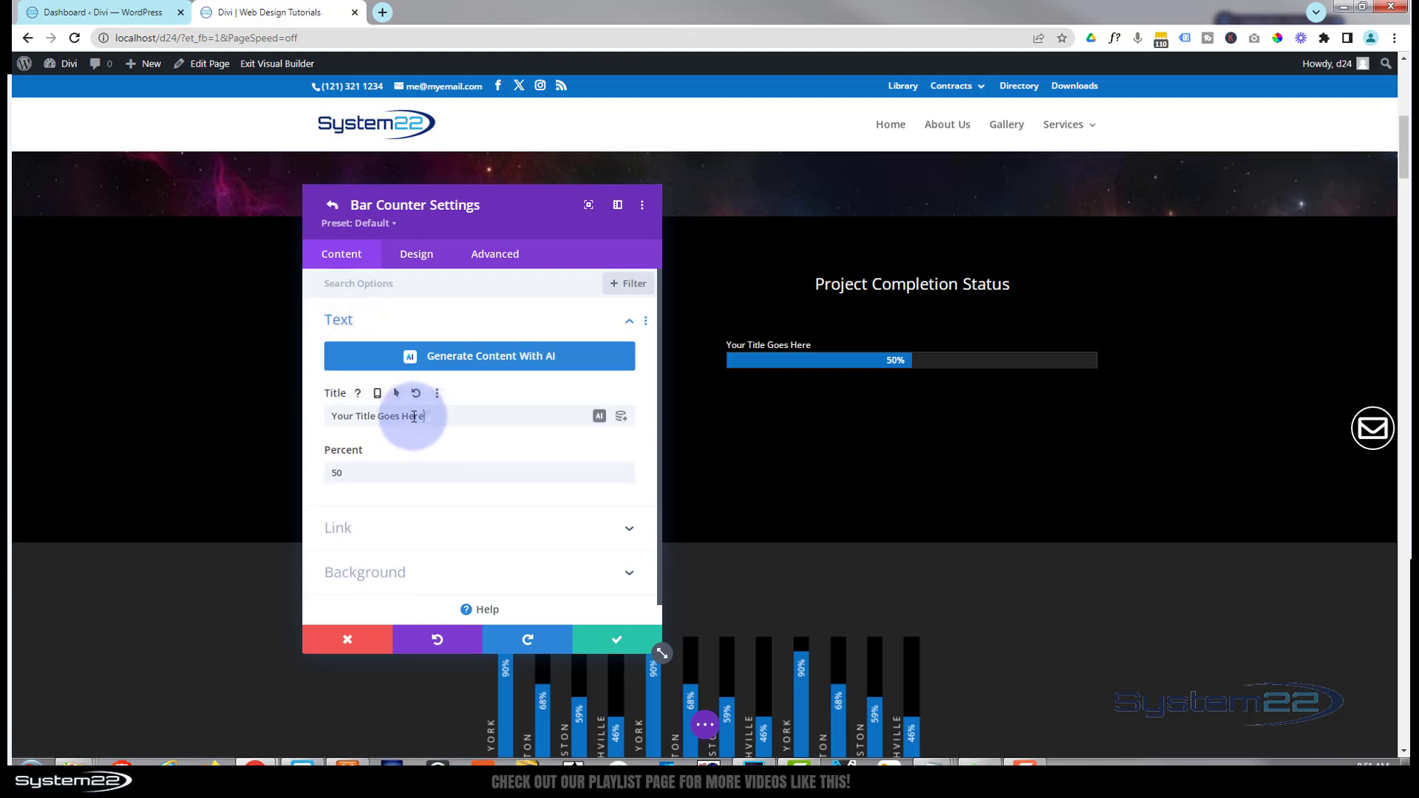
left_click_drag(419, 416, 331, 416)
key("BackSpace")
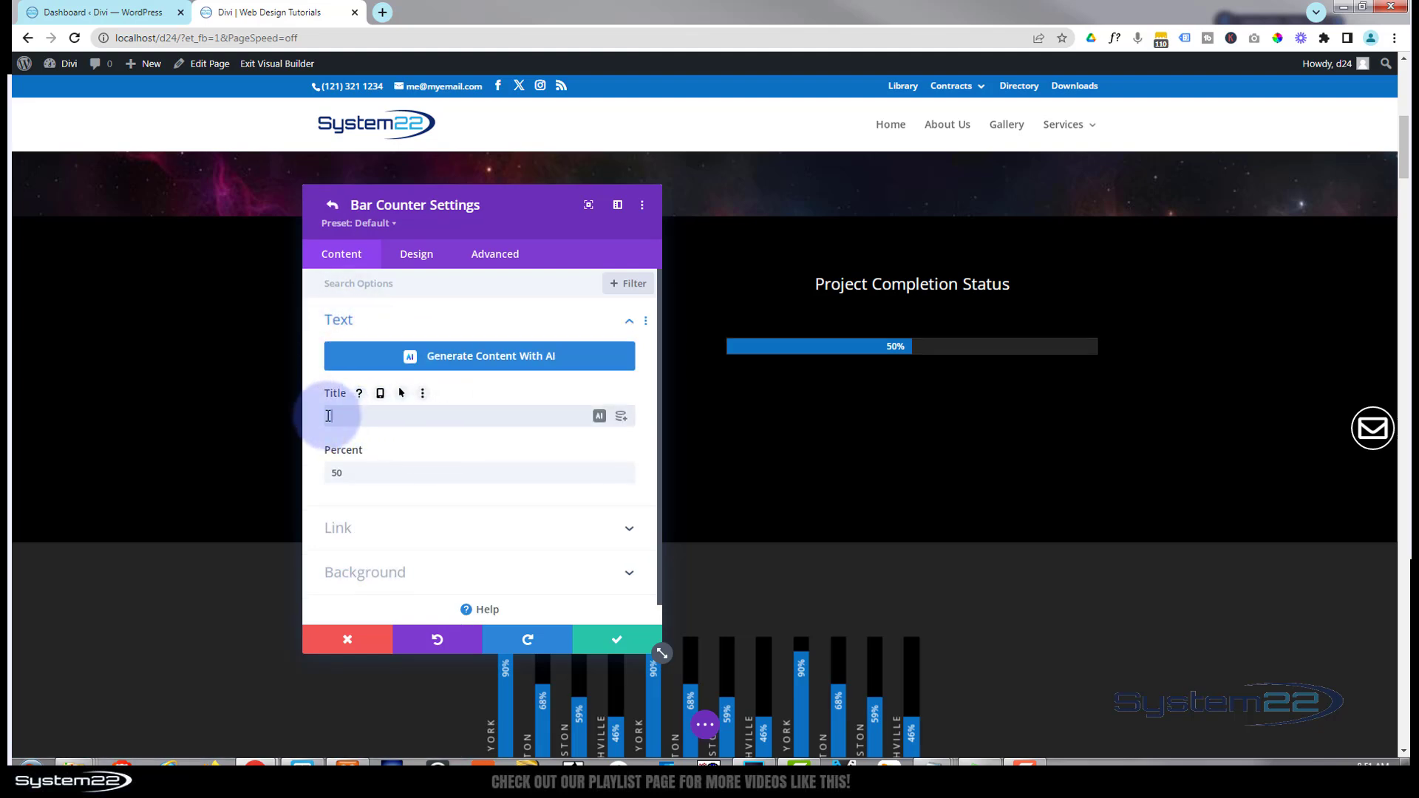
type("New York")
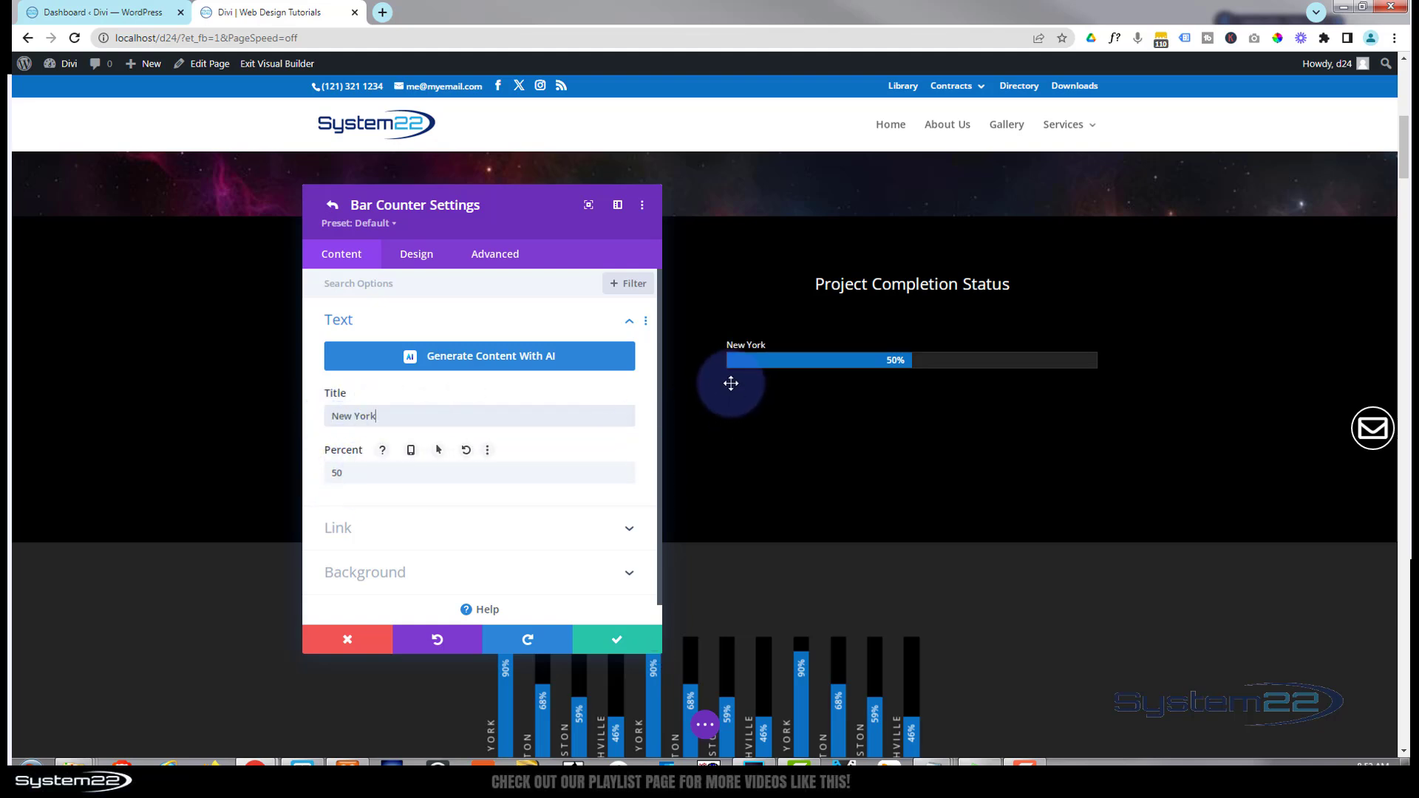
left_click_drag(367, 473, 317, 476)
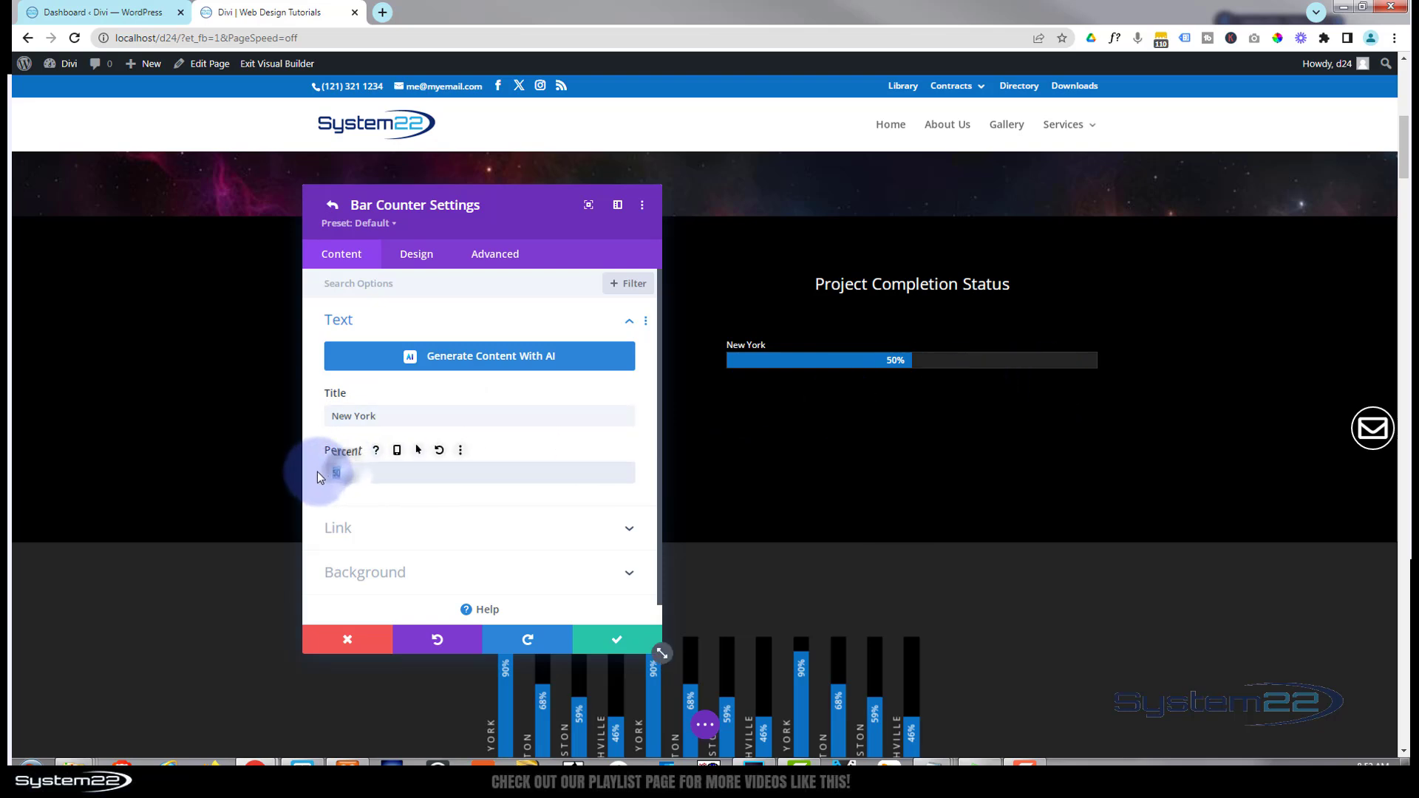
type("92")
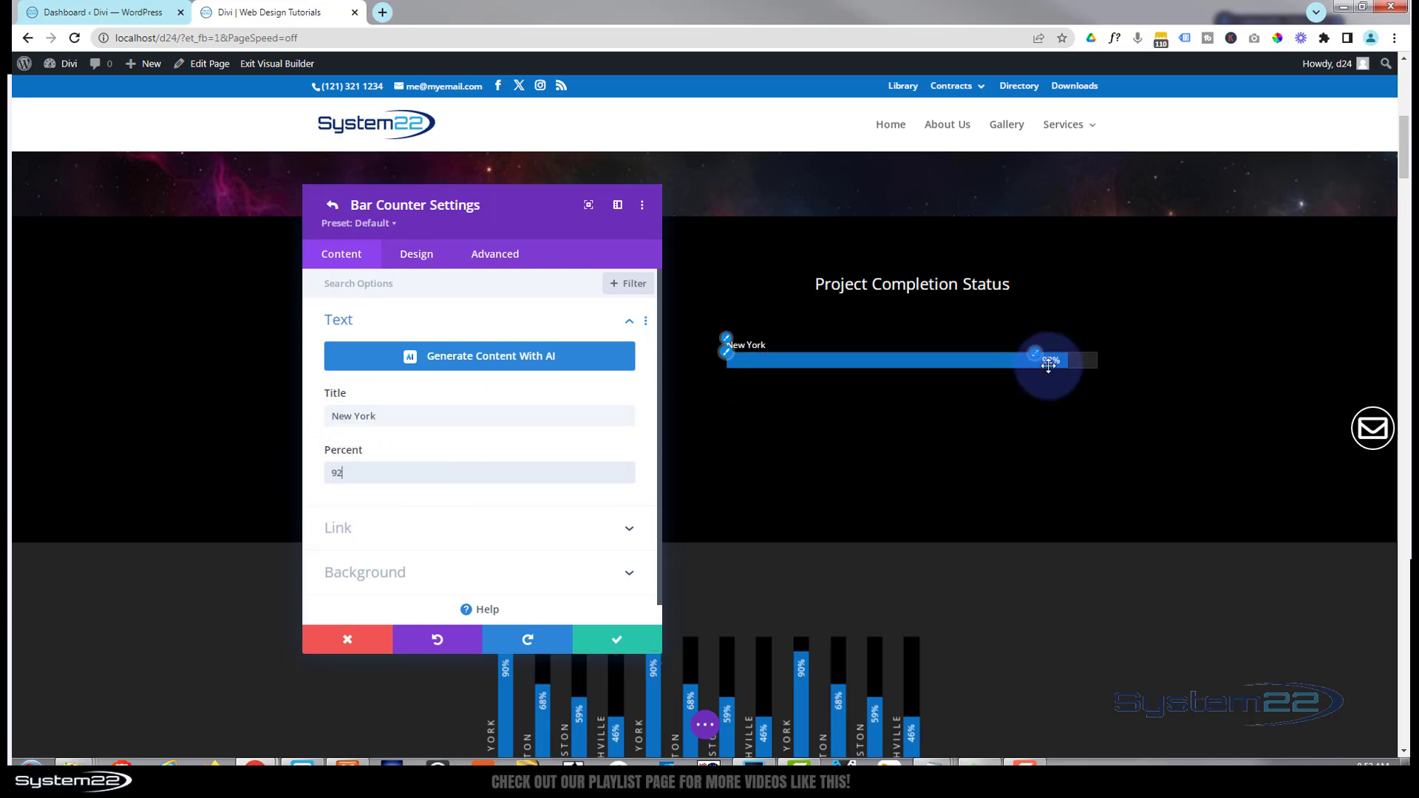
Set the New York bar's title font style to uppercase and save the bar counter
left_click(476, 529)
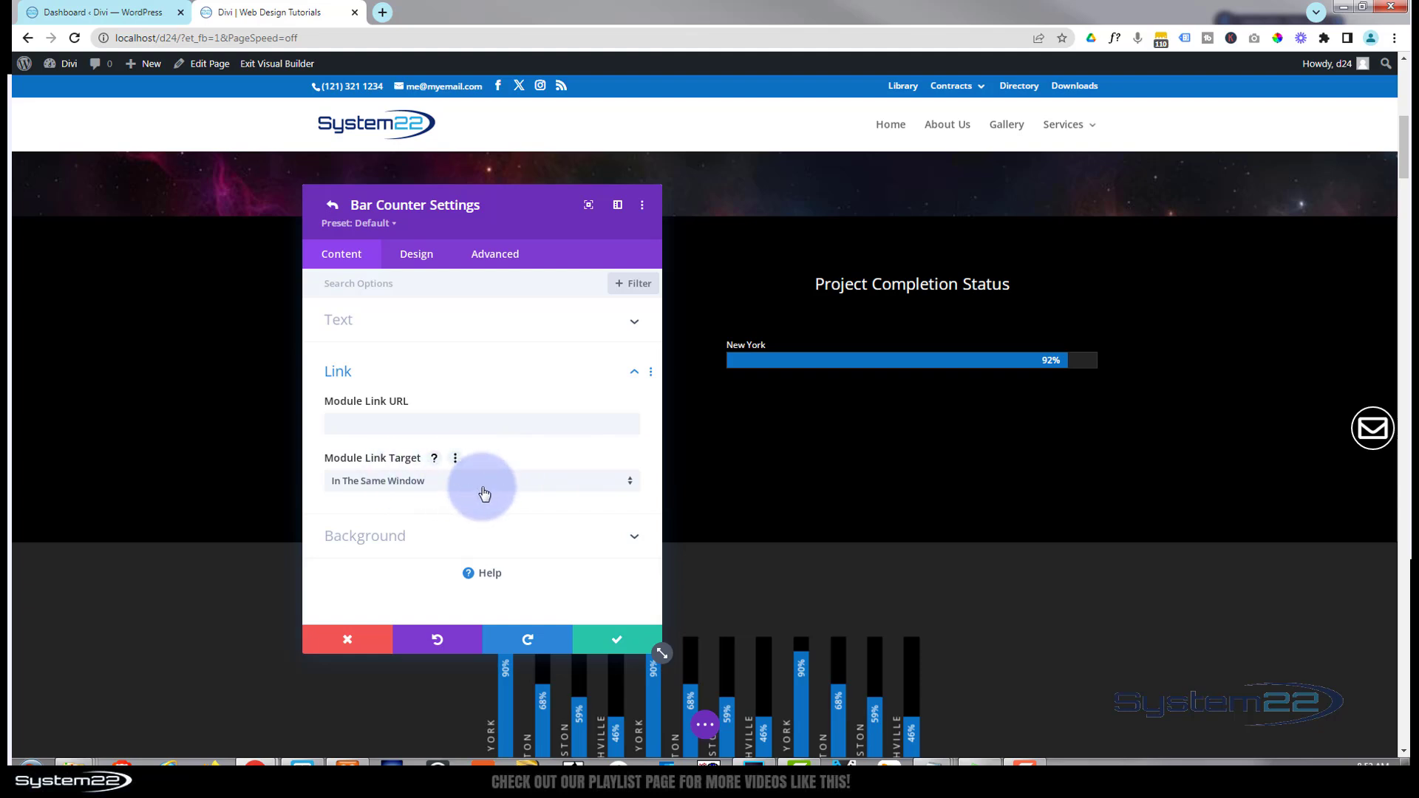
left_click(729, 344)
left_click(727, 342)
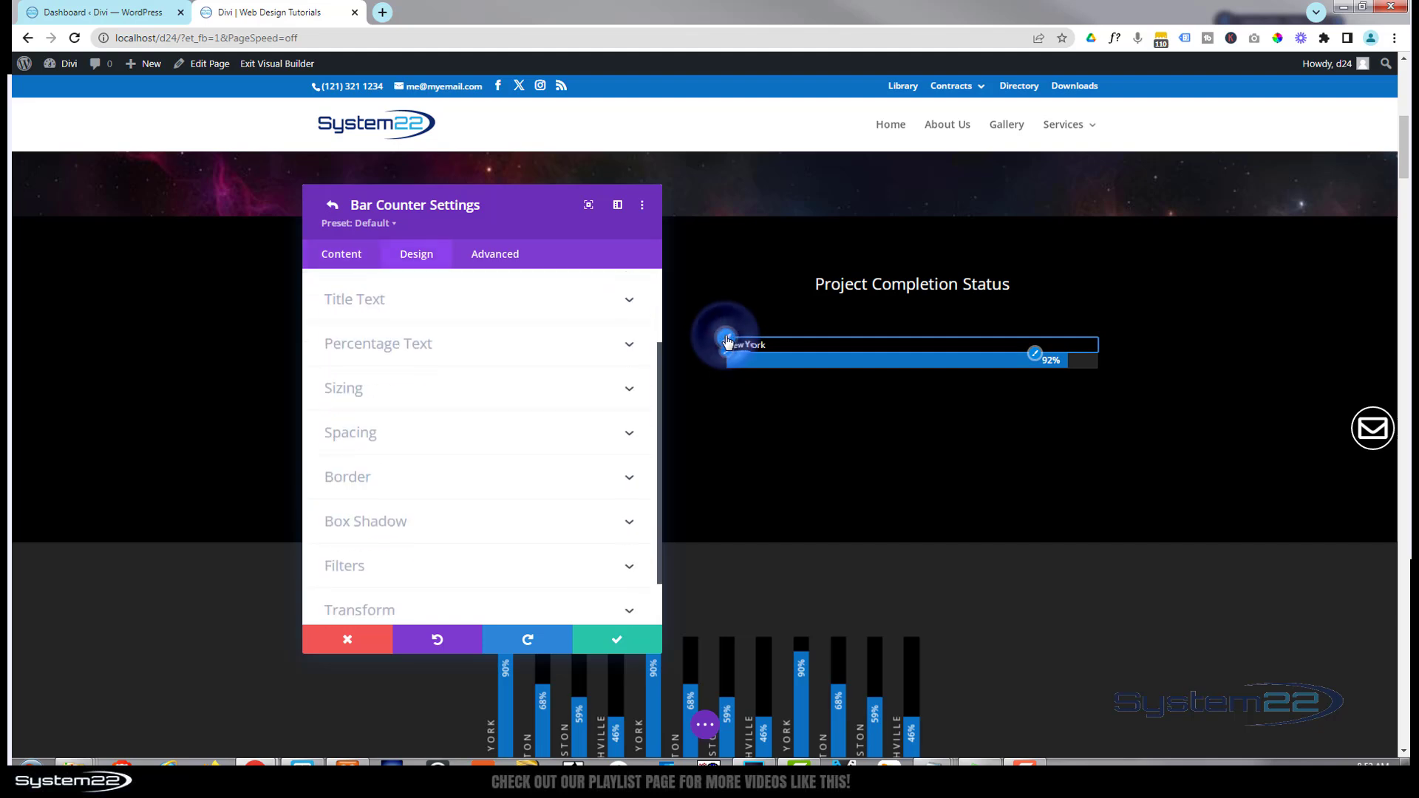
left_click(400, 453)
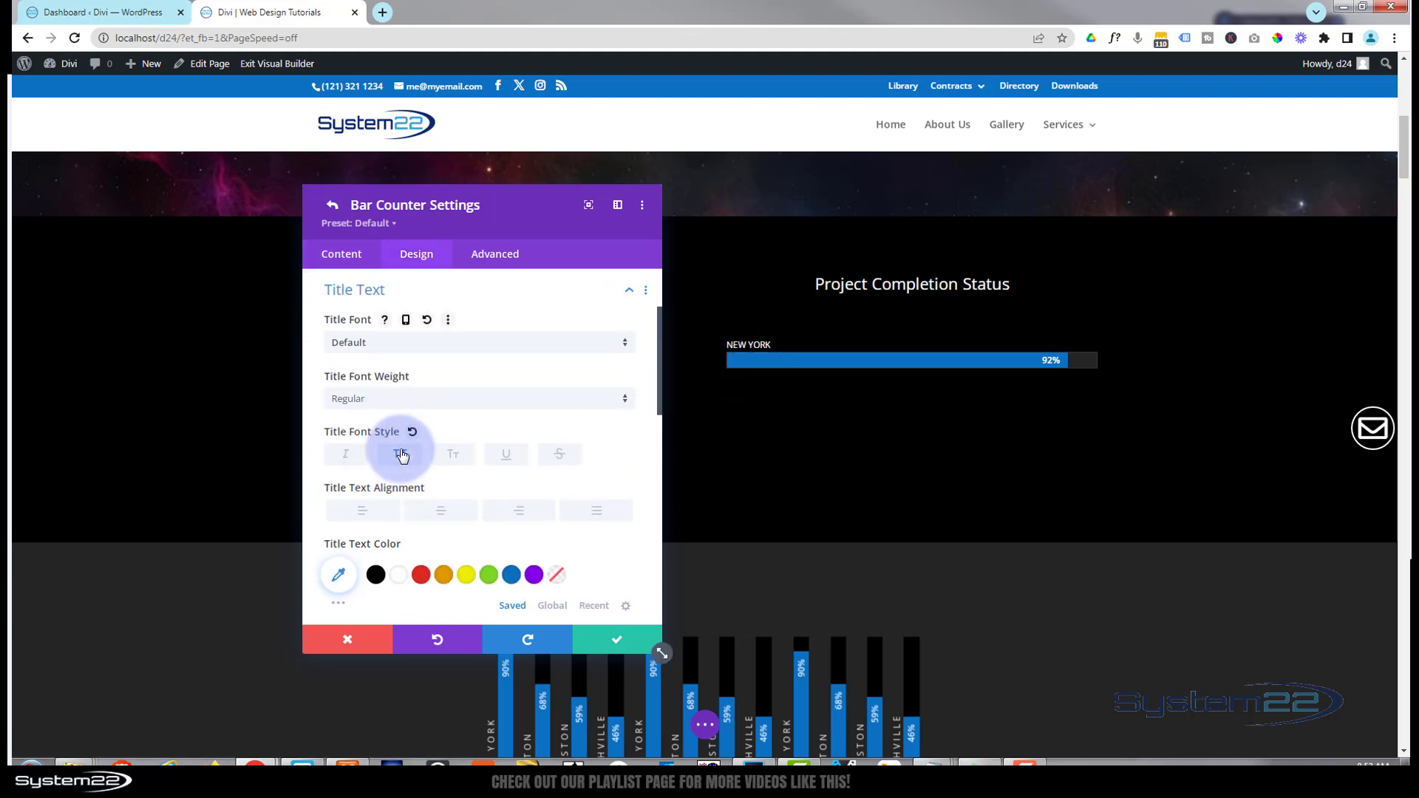
scroll(407, 462, "up", 3)
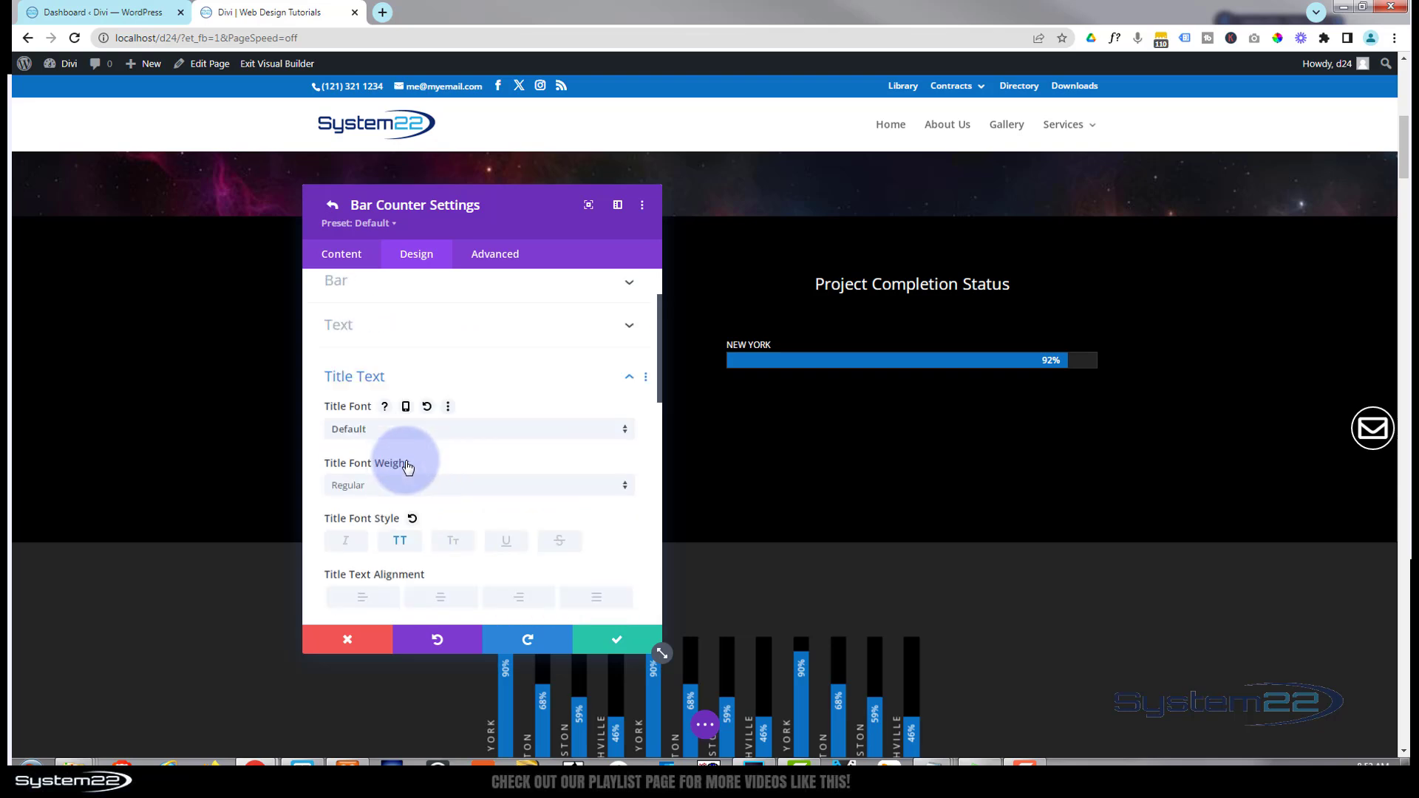
left_click(630, 641)
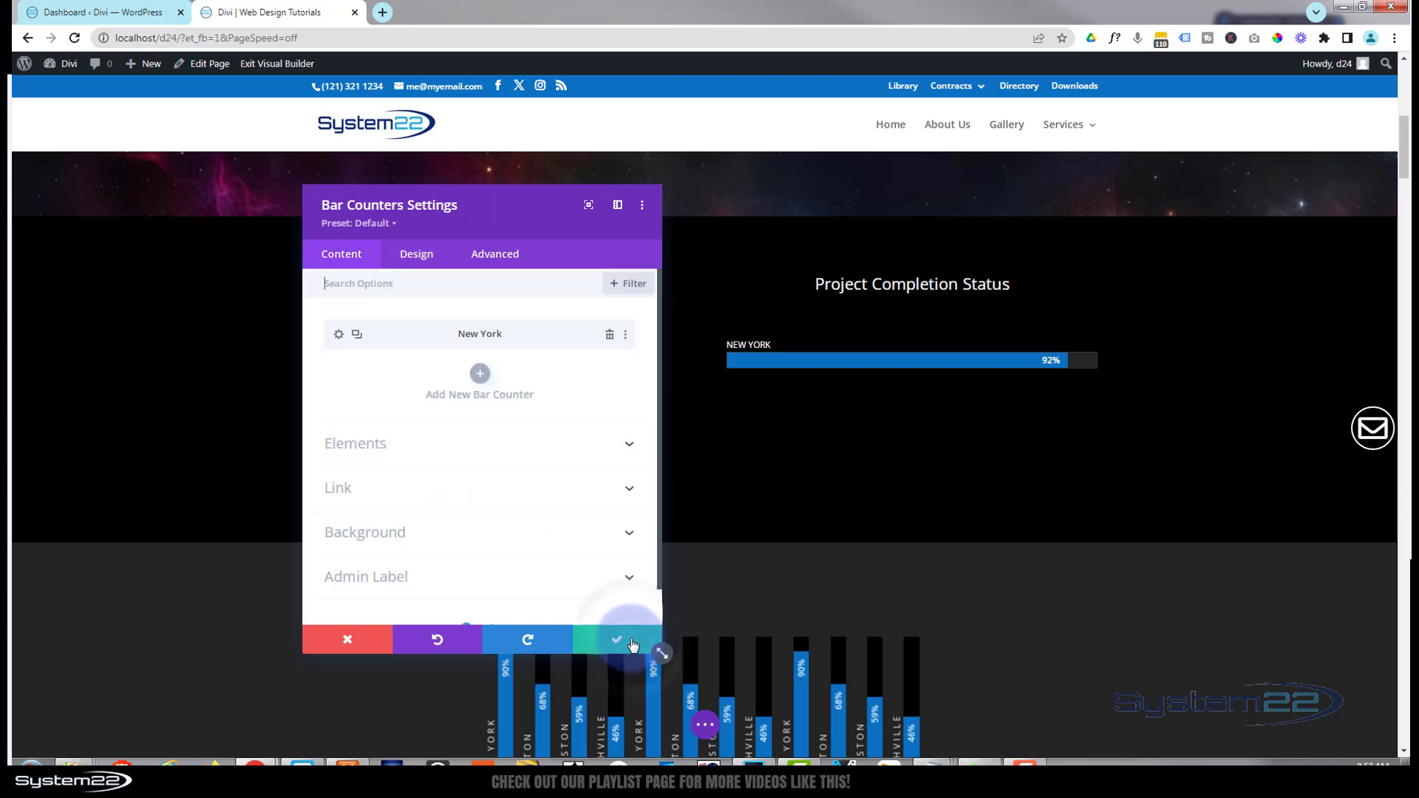
Duplicate the New York bar counter, retitle the copy Boston with 77 percent and save it
left_click(356, 334)
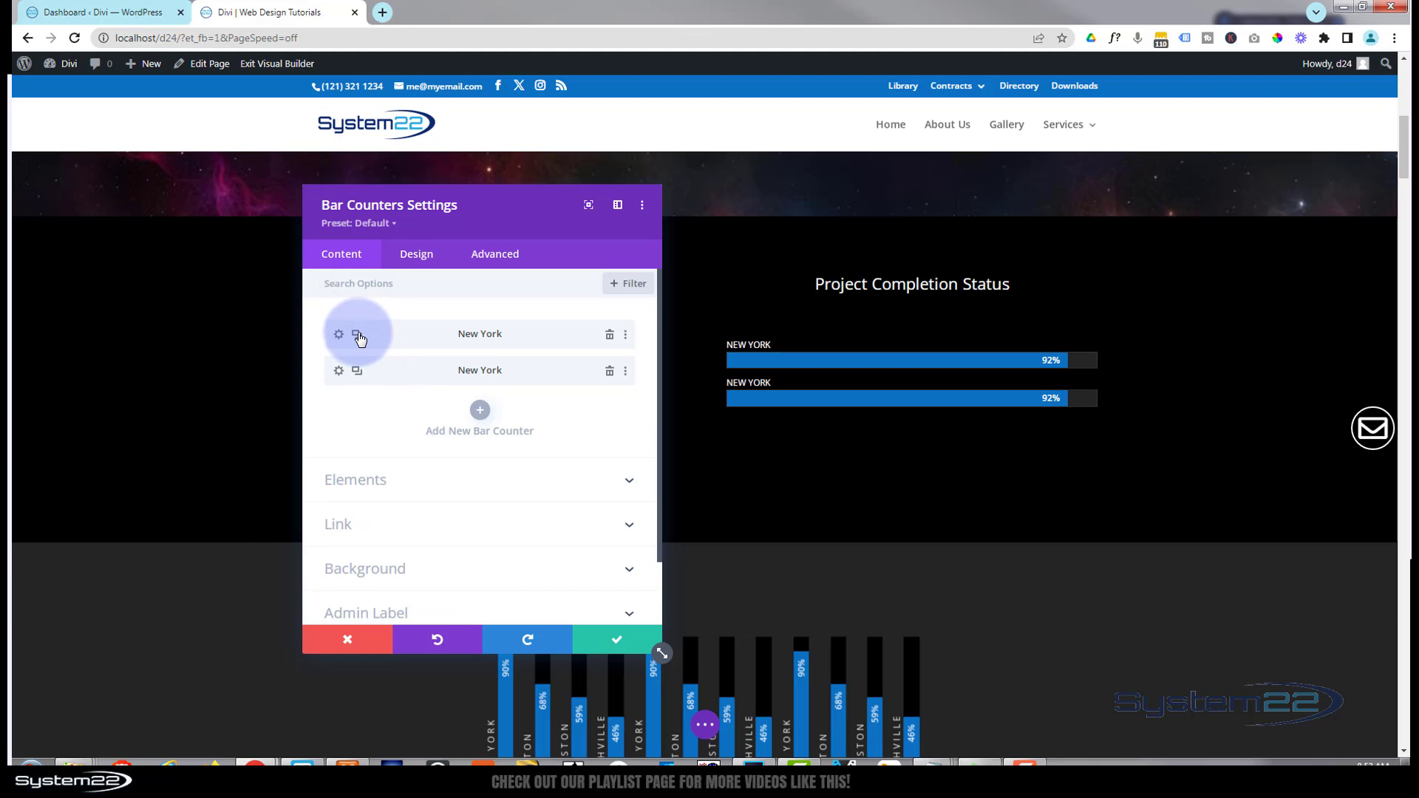
left_click(339, 370)
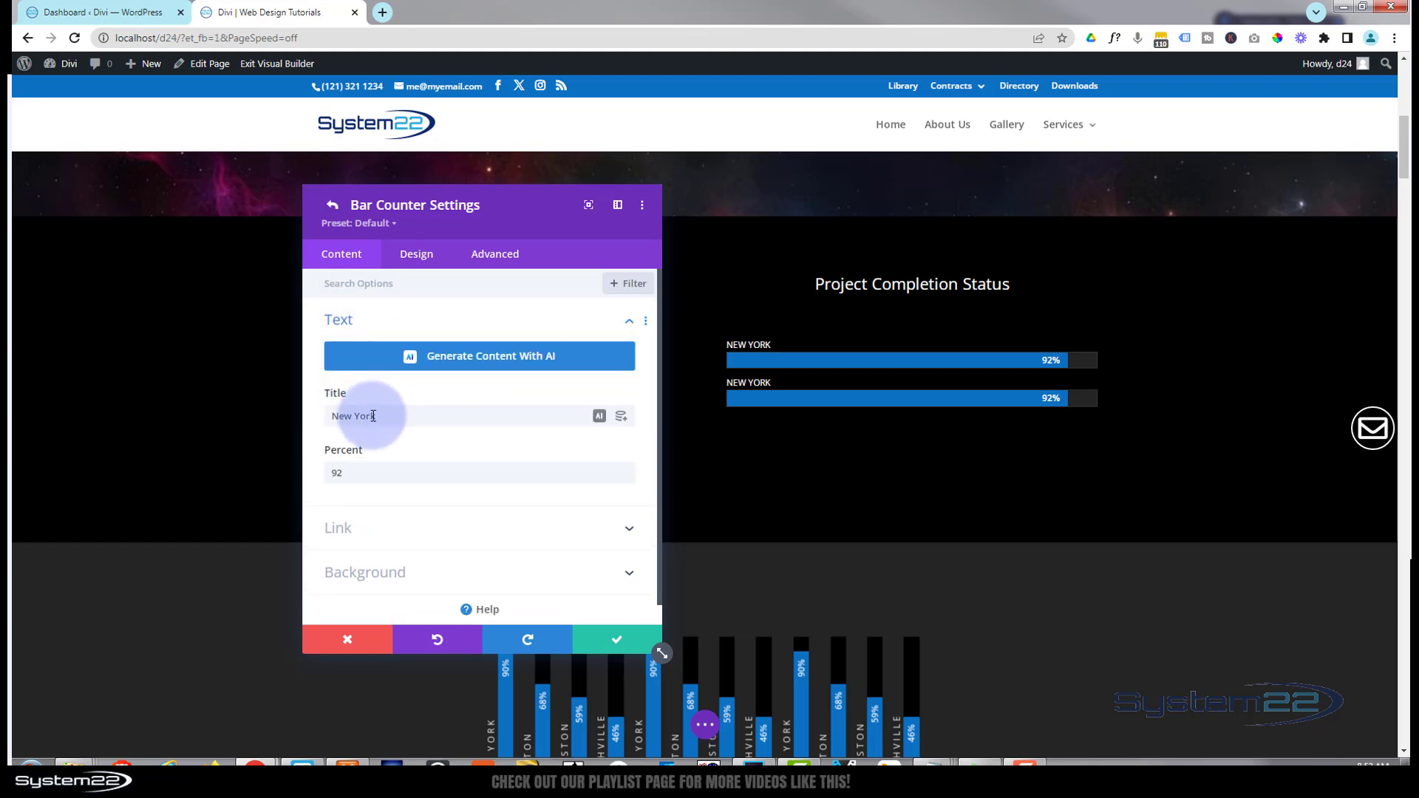
left_click_drag(377, 416, 312, 420)
type("Boston")
double_click(337, 473)
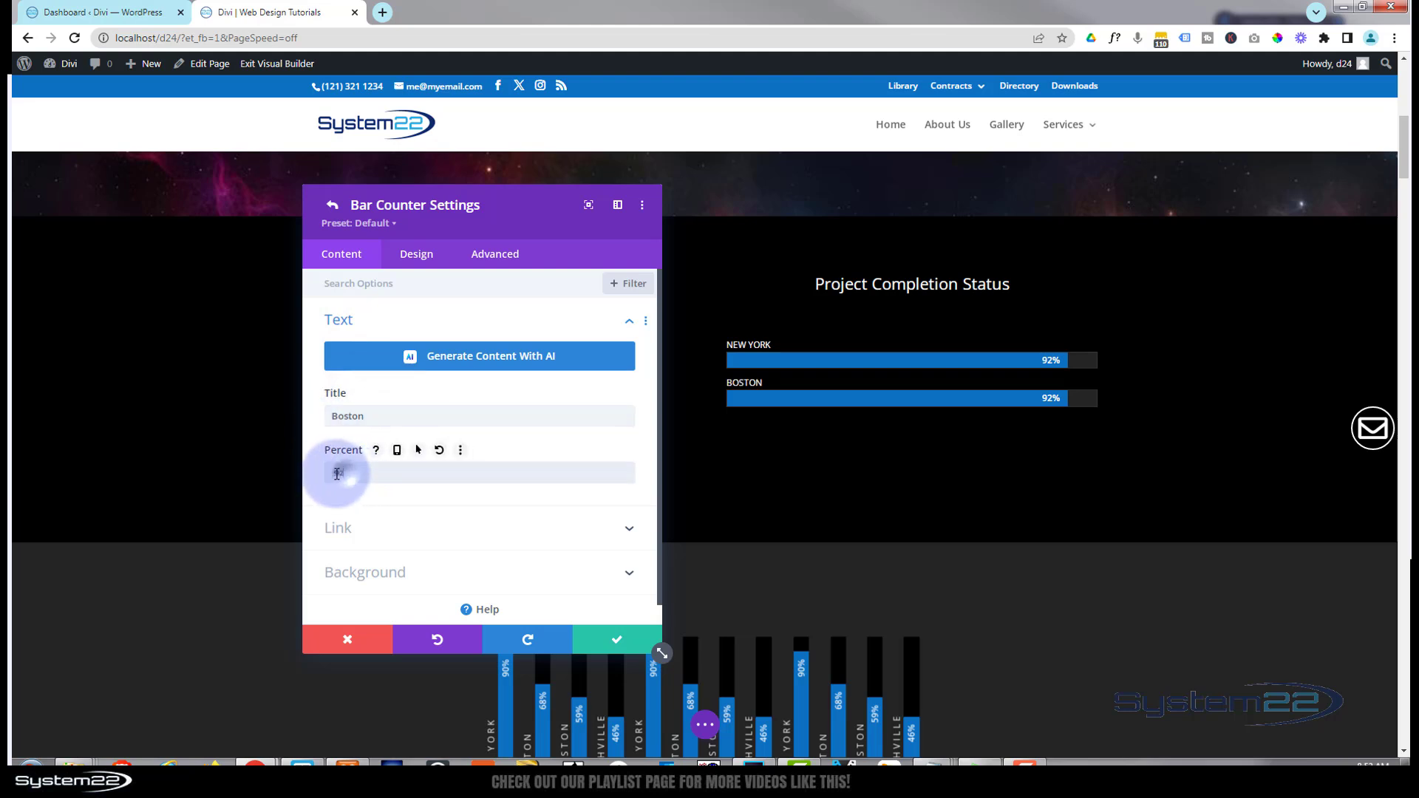
type("77")
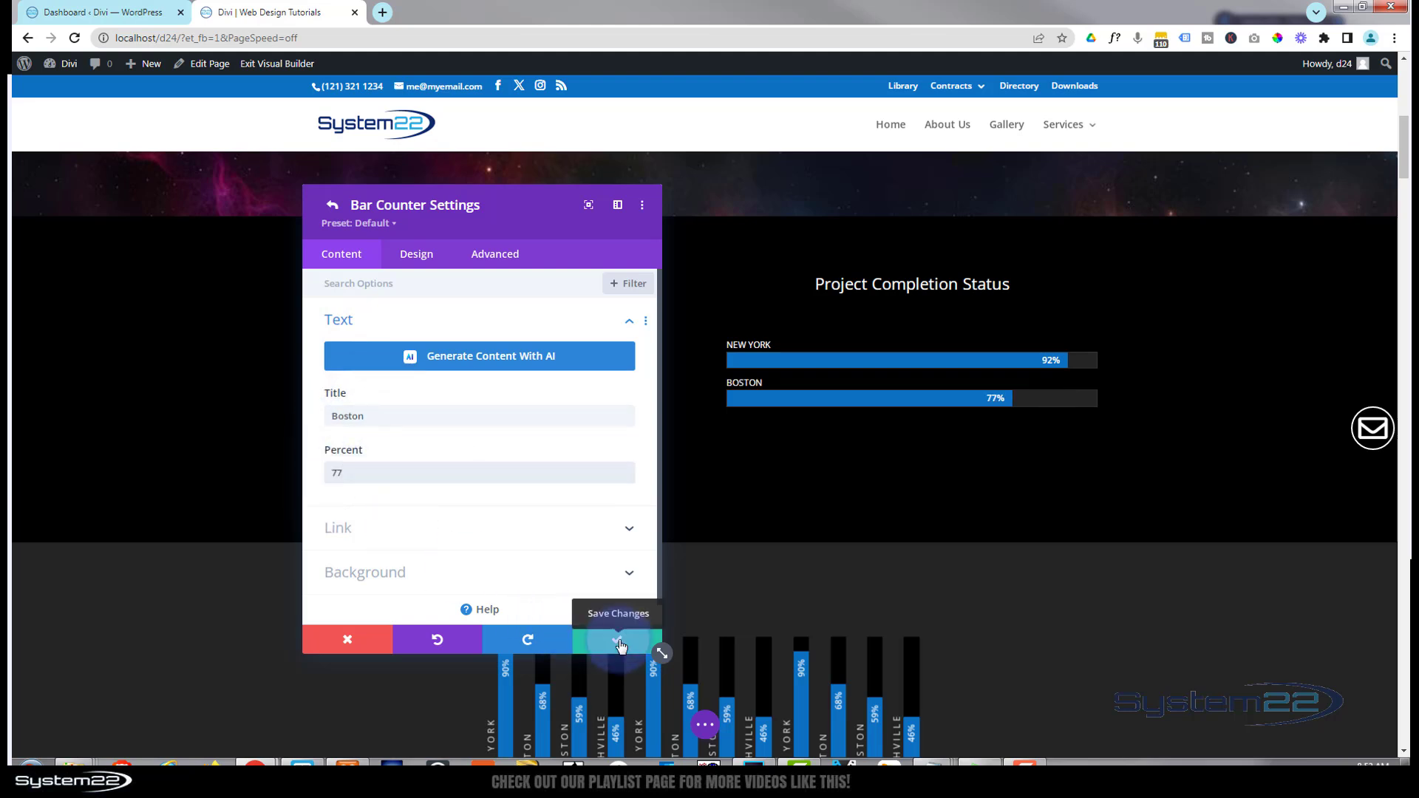
left_click(618, 639)
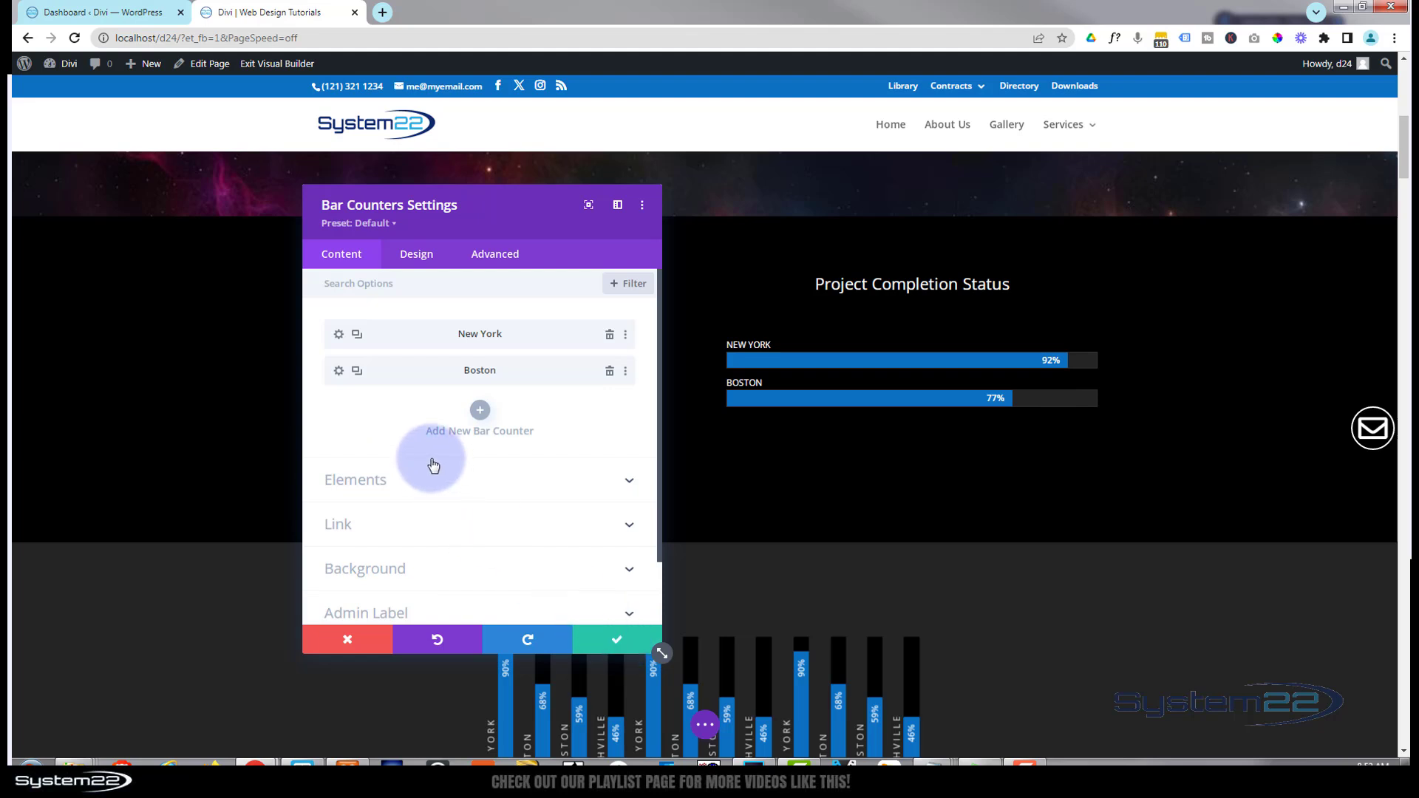
Duplicate the Boston bar counter twice
left_click(356, 371)
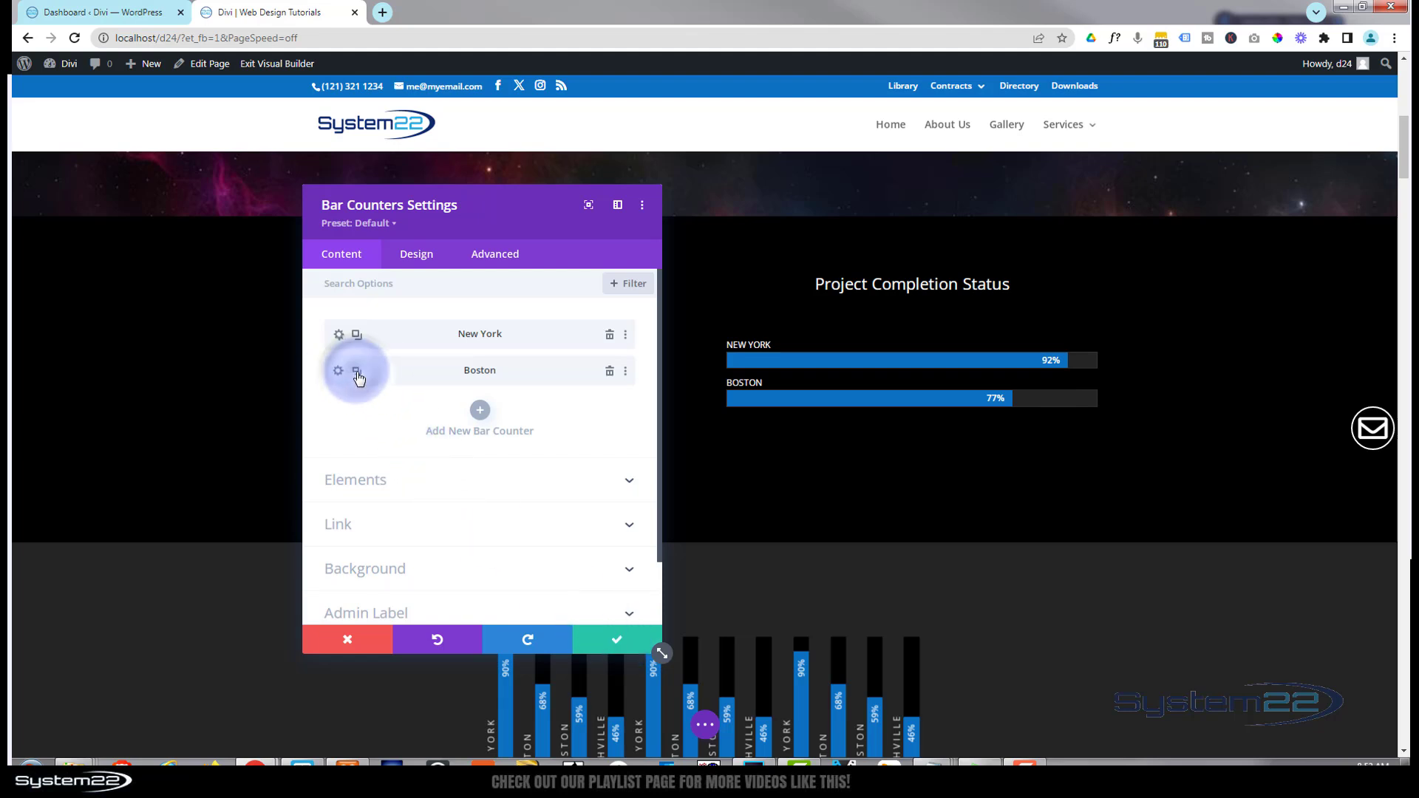
left_click(357, 371)
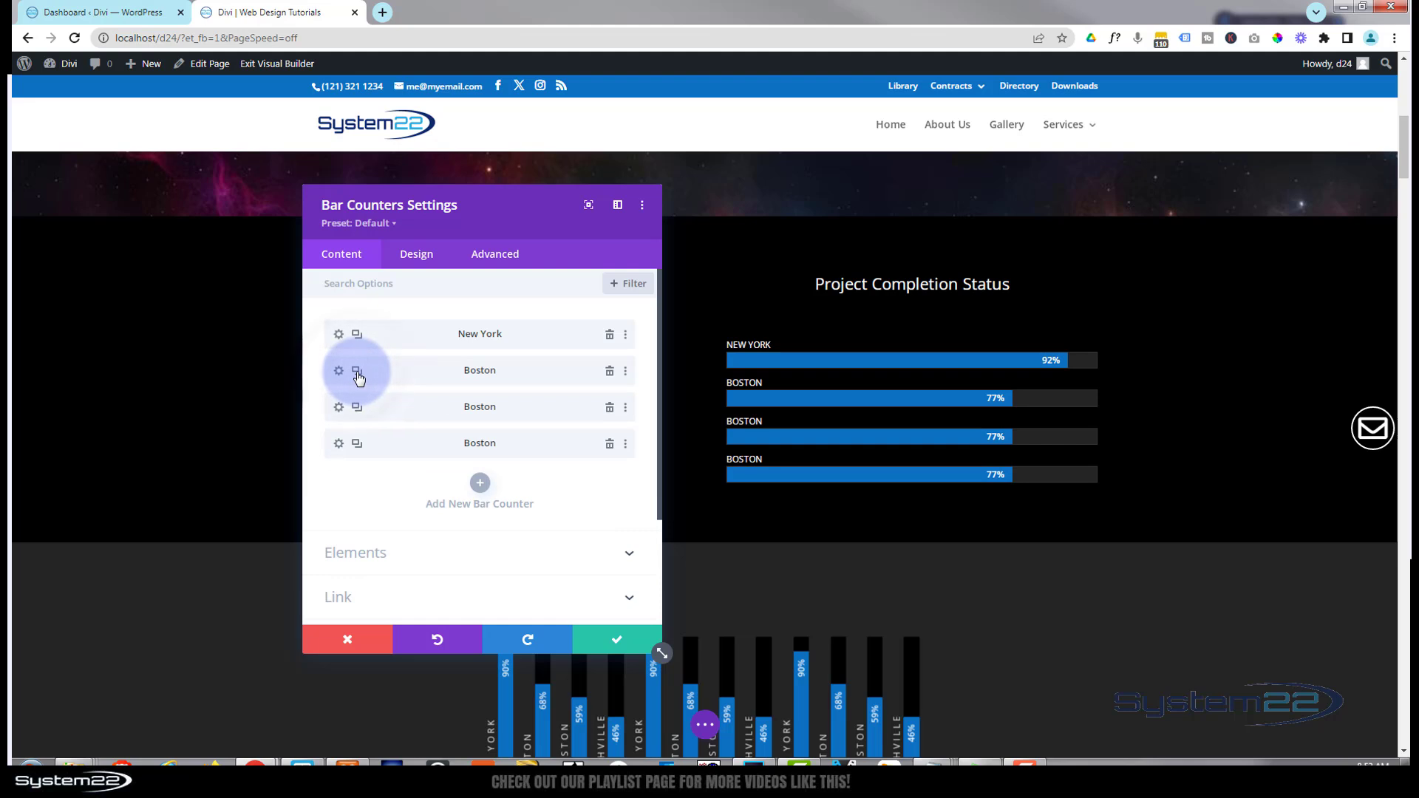
Retitle the first duplicate Boston bar Houston, set its percent to 56 and save the bar counter
left_click(338, 407)
left_click_drag(368, 415, 297, 410)
type("Houston")
double_click(338, 472)
type("56")
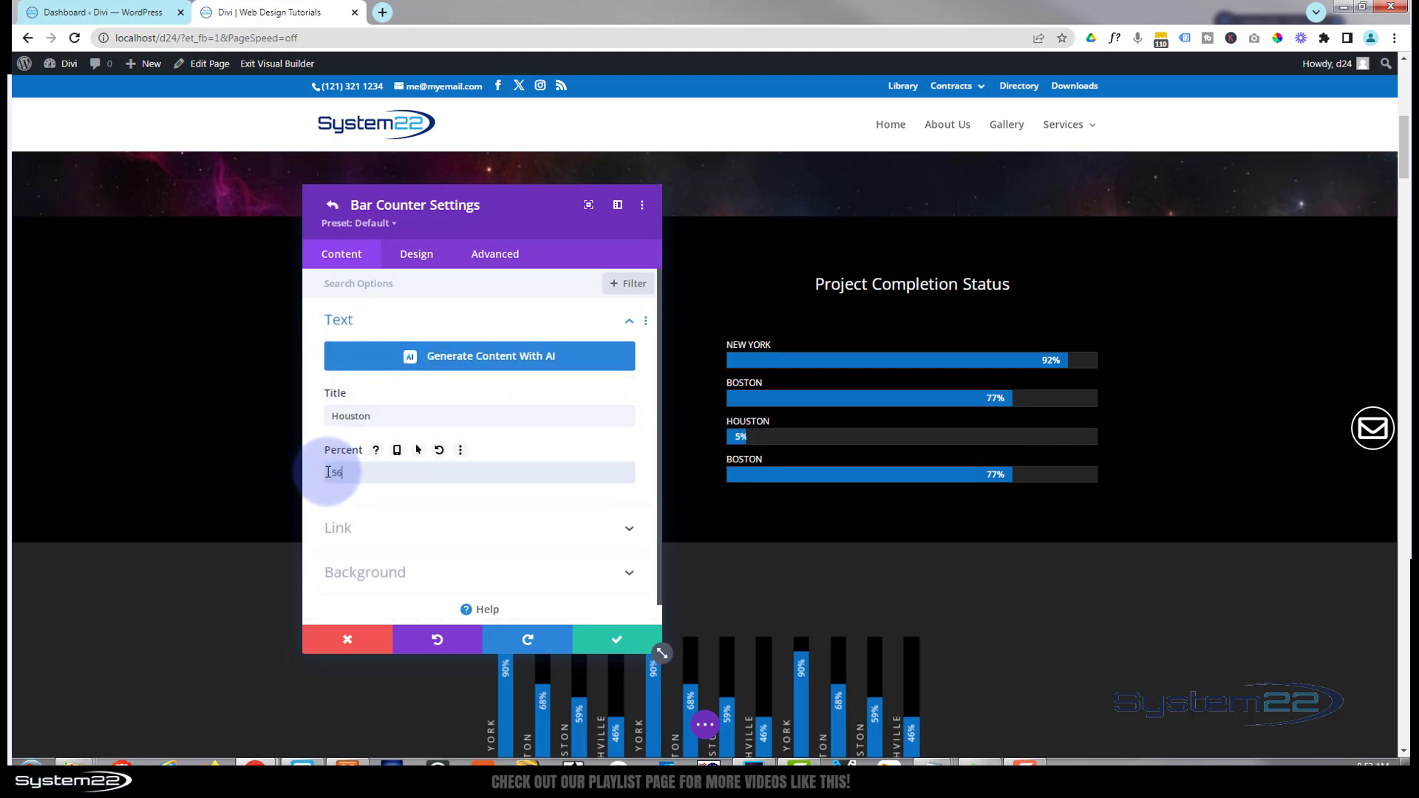
left_click(614, 639)
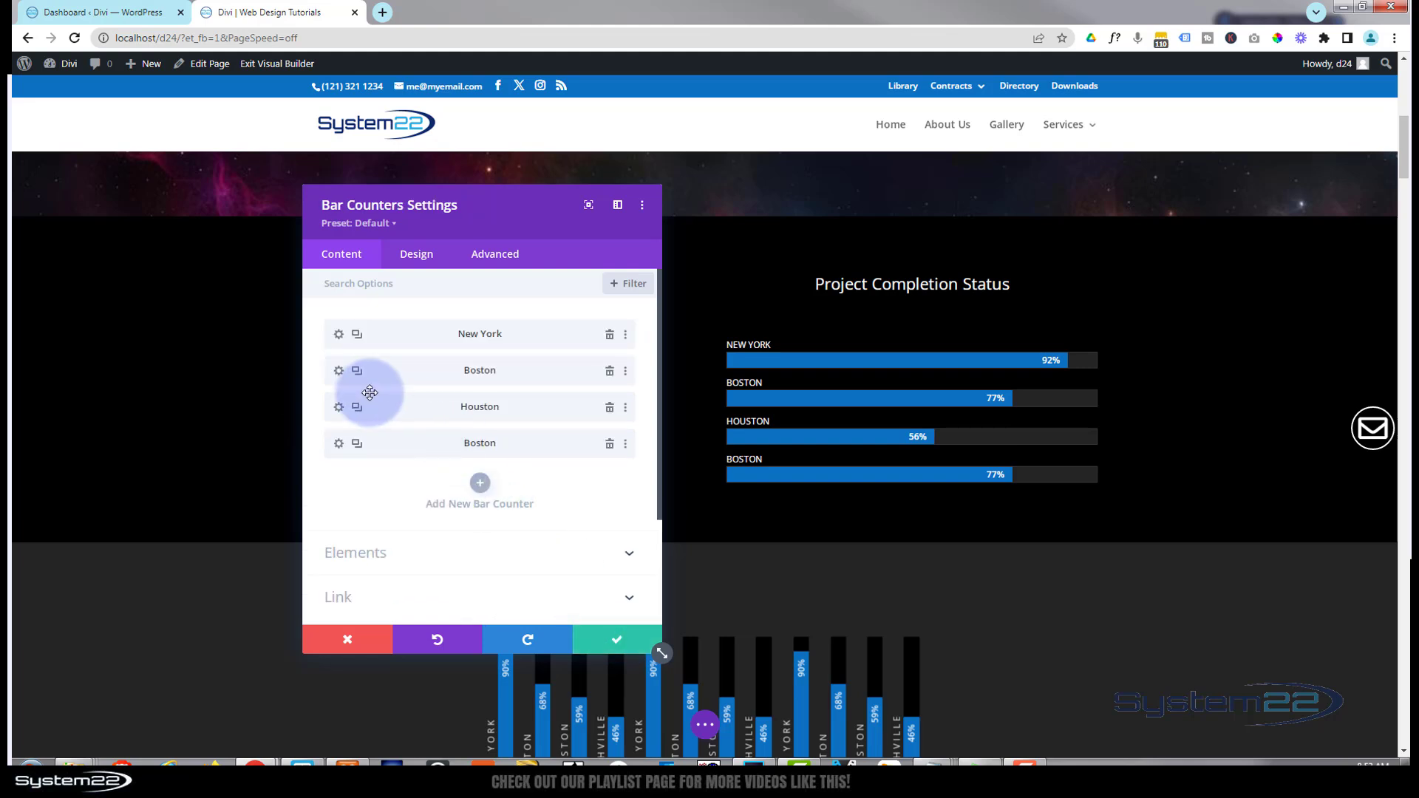
Retitle the last Boston bar Nashville with 81 percent, and save both the bar and the Bar Counters module
left_click(337, 444)
double_click(334, 416)
type("Nashville")
double_click(385, 481)
type("81")
left_click(620, 639)
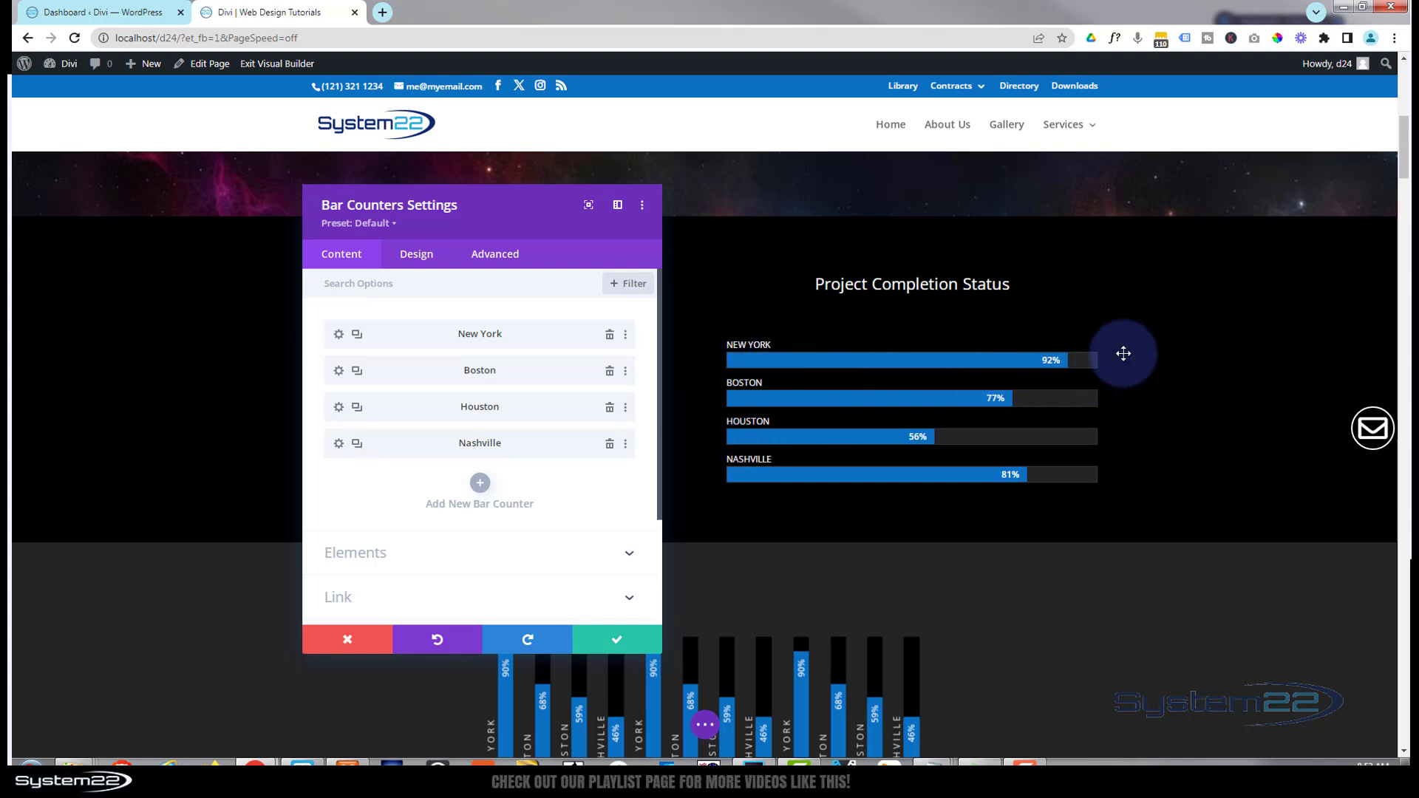
left_click(623, 640)
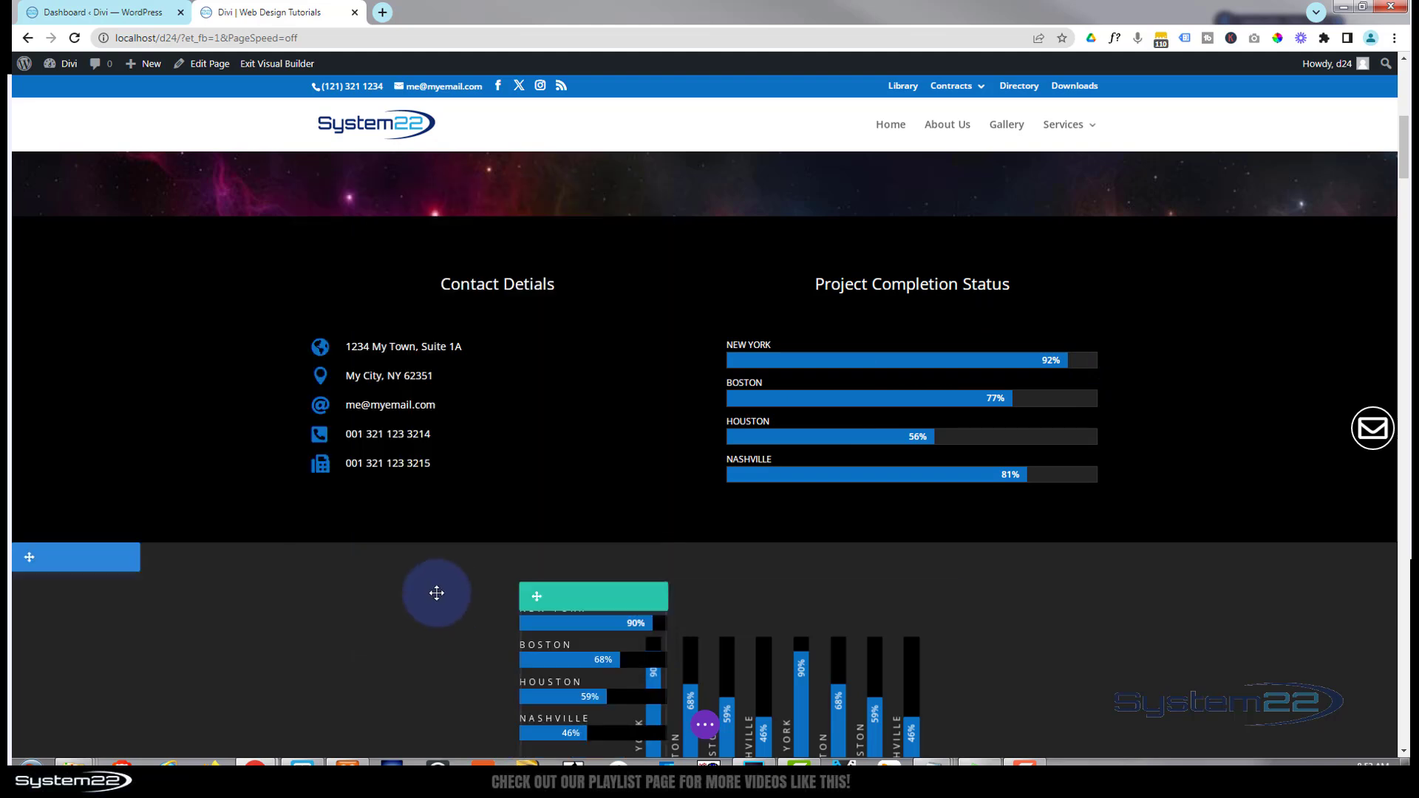
Save the page and exit the Visual Builder to check the Project Completion Status bars on the live page
scroll(437, 592, "down", 2)
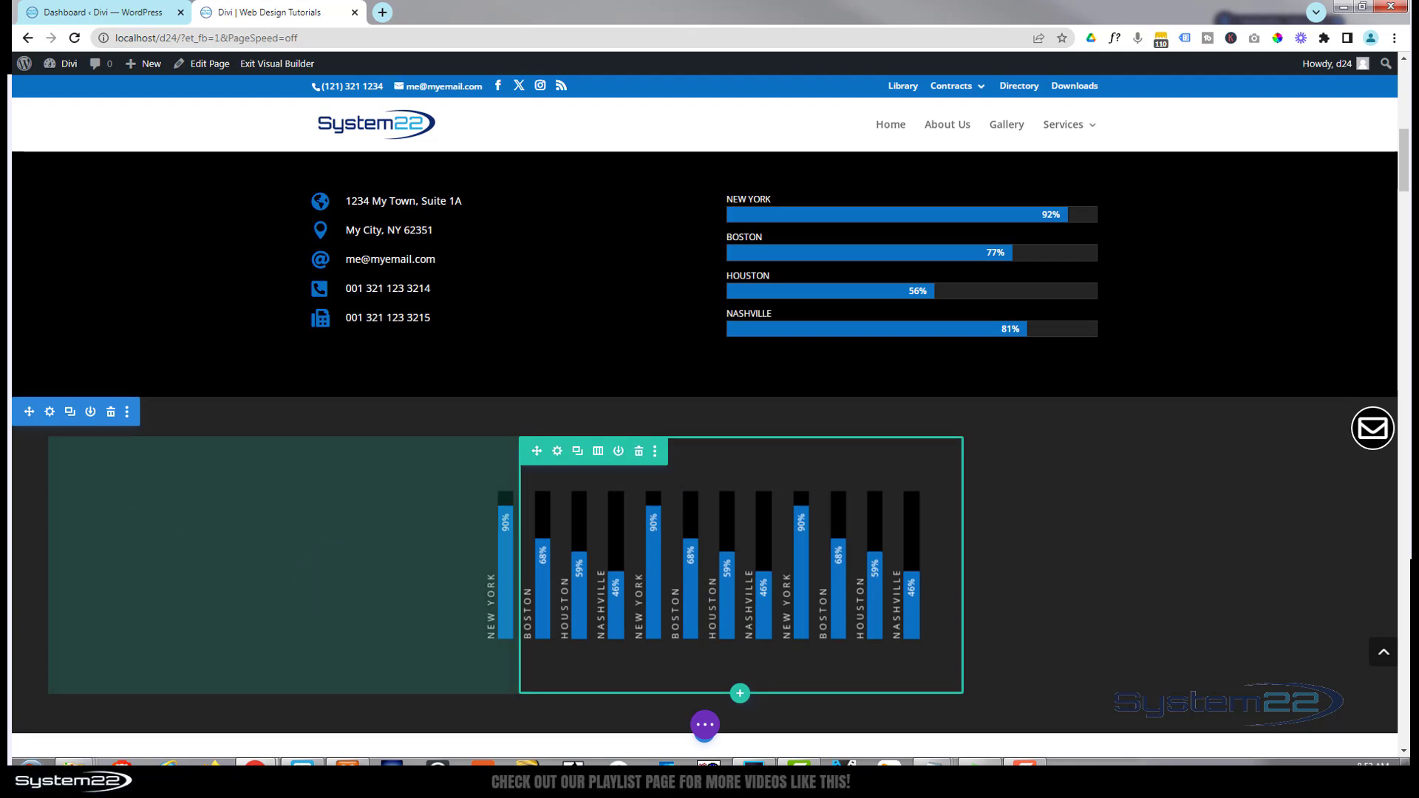
left_click(705, 724)
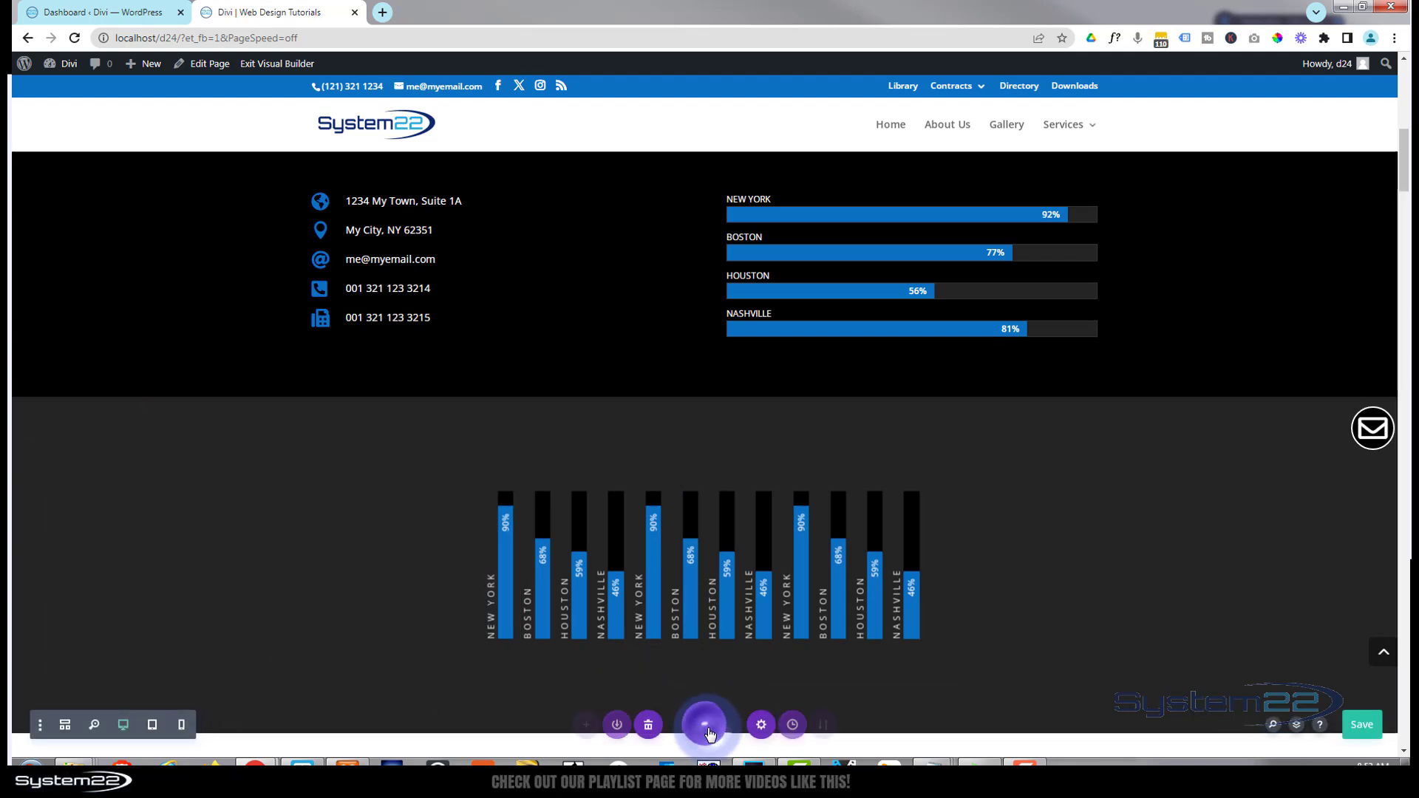
left_click(1360, 728)
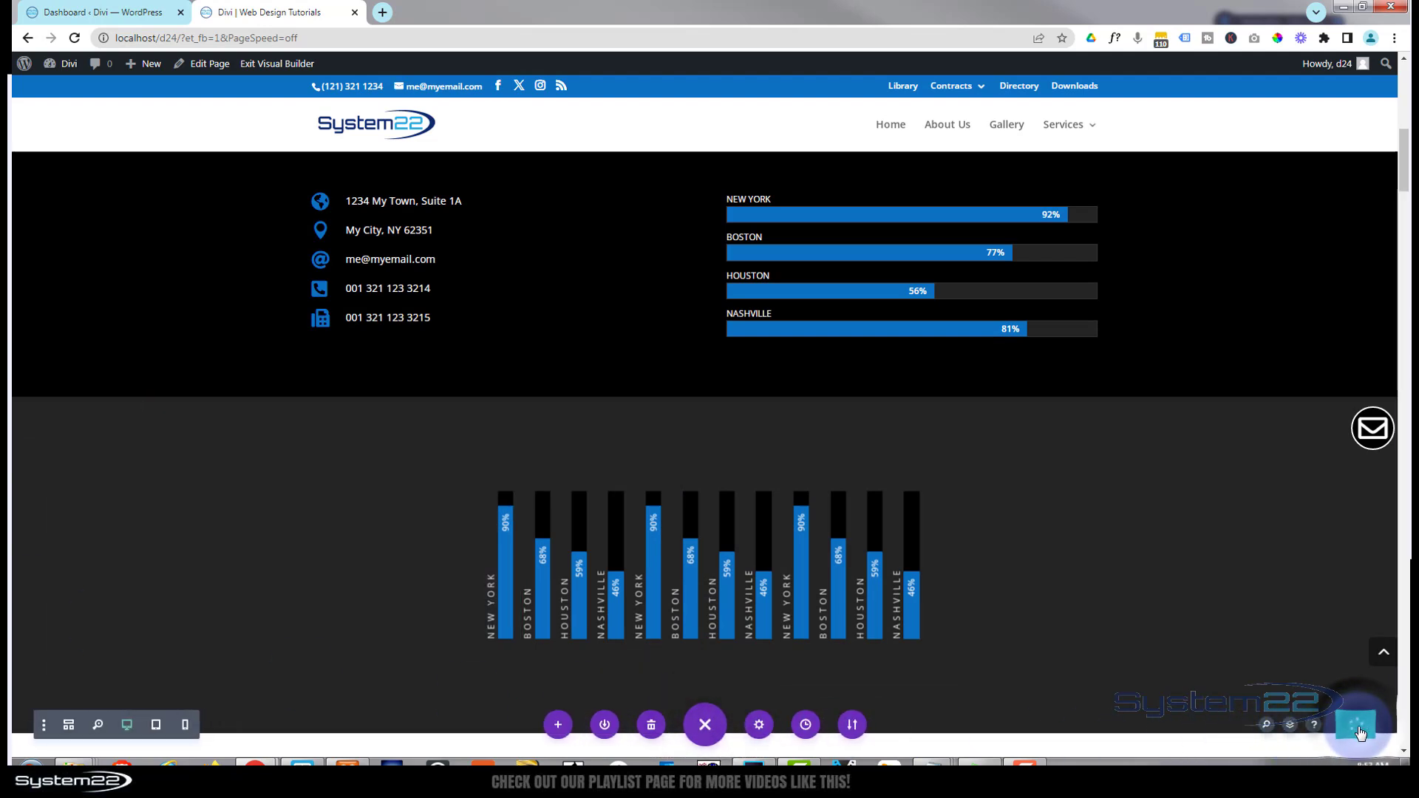
left_click(264, 65)
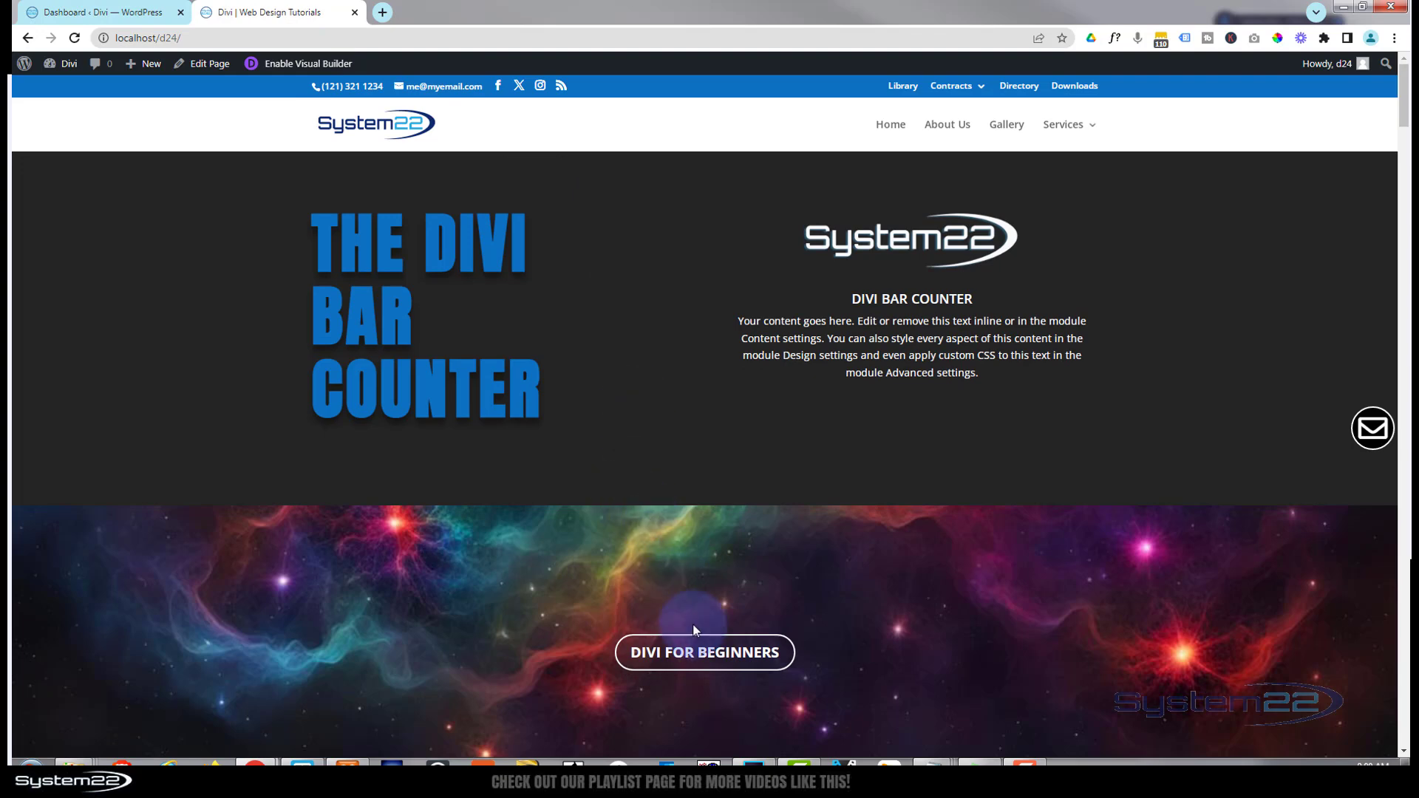
scroll(716, 654, "down", 10)
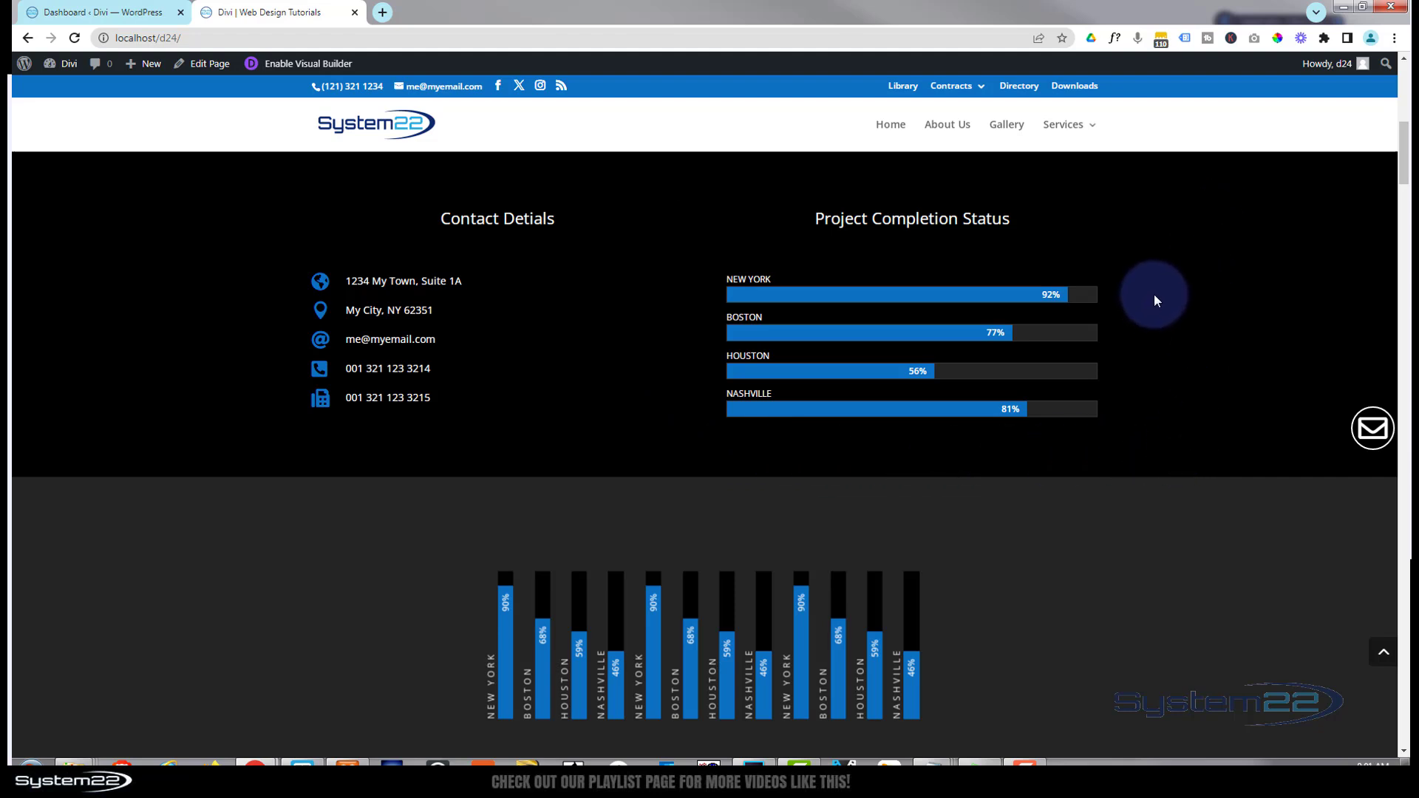
Reopen the page in the Visual Builder at the Project Completion Status bars
left_click(311, 65)
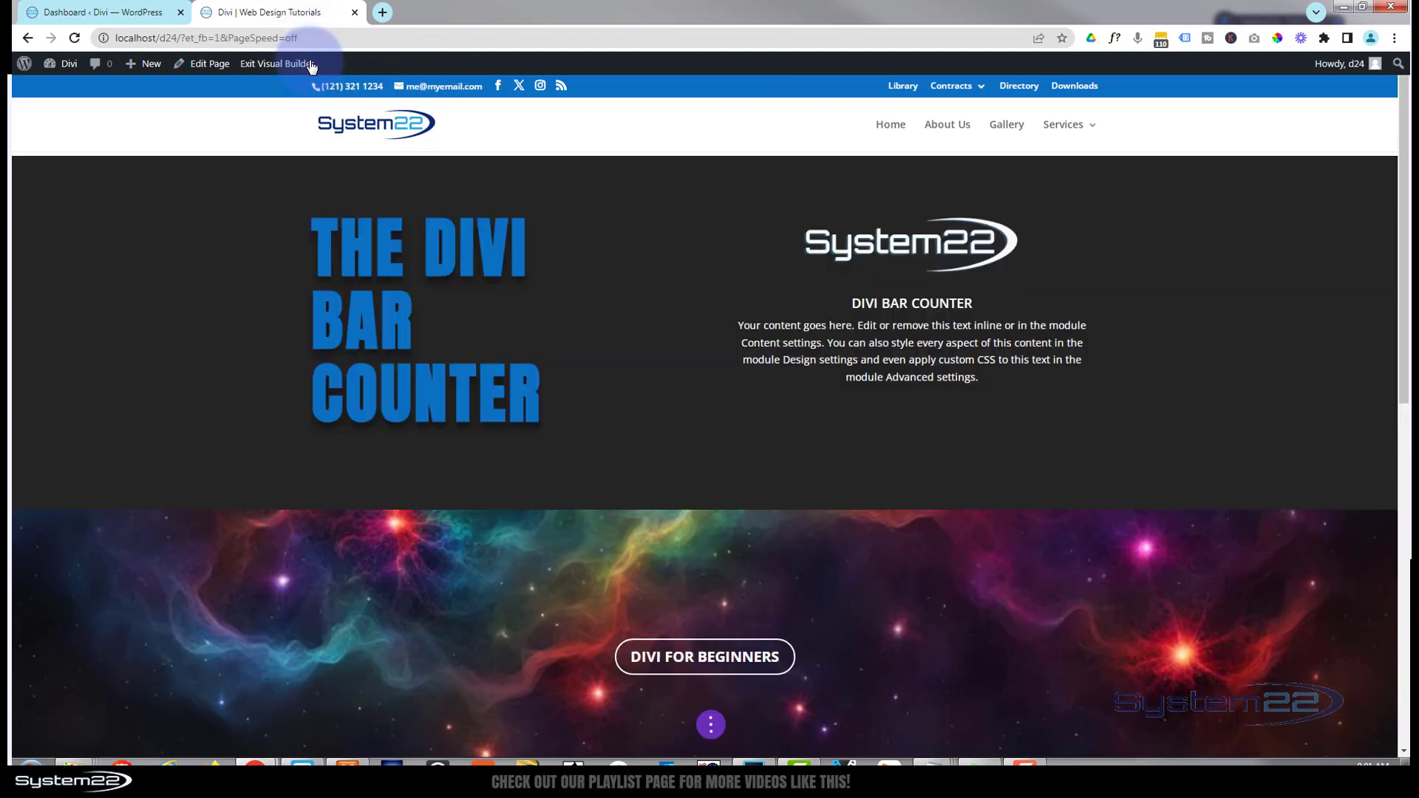
scroll(258, 220, "down", 4)
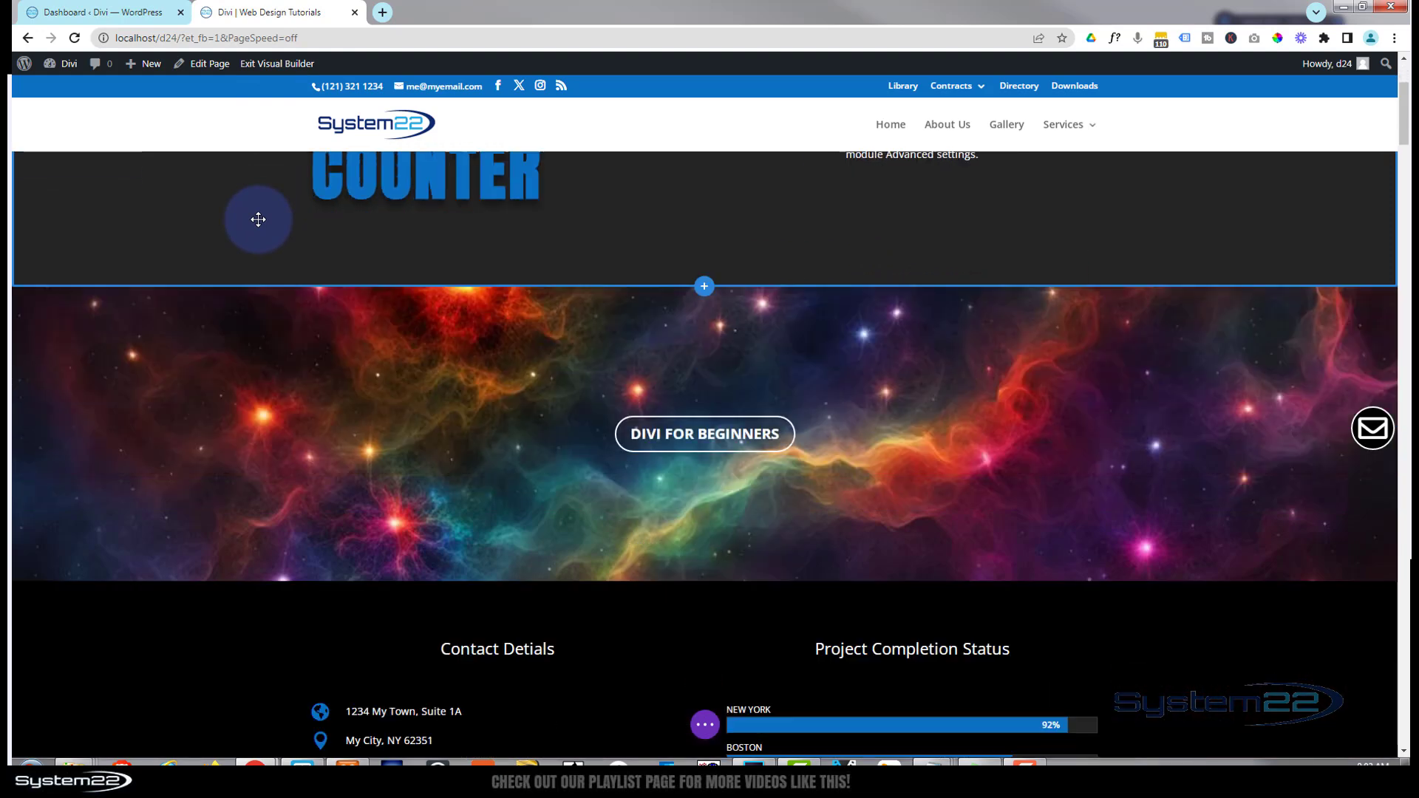
scroll(258, 220, "down", 4)
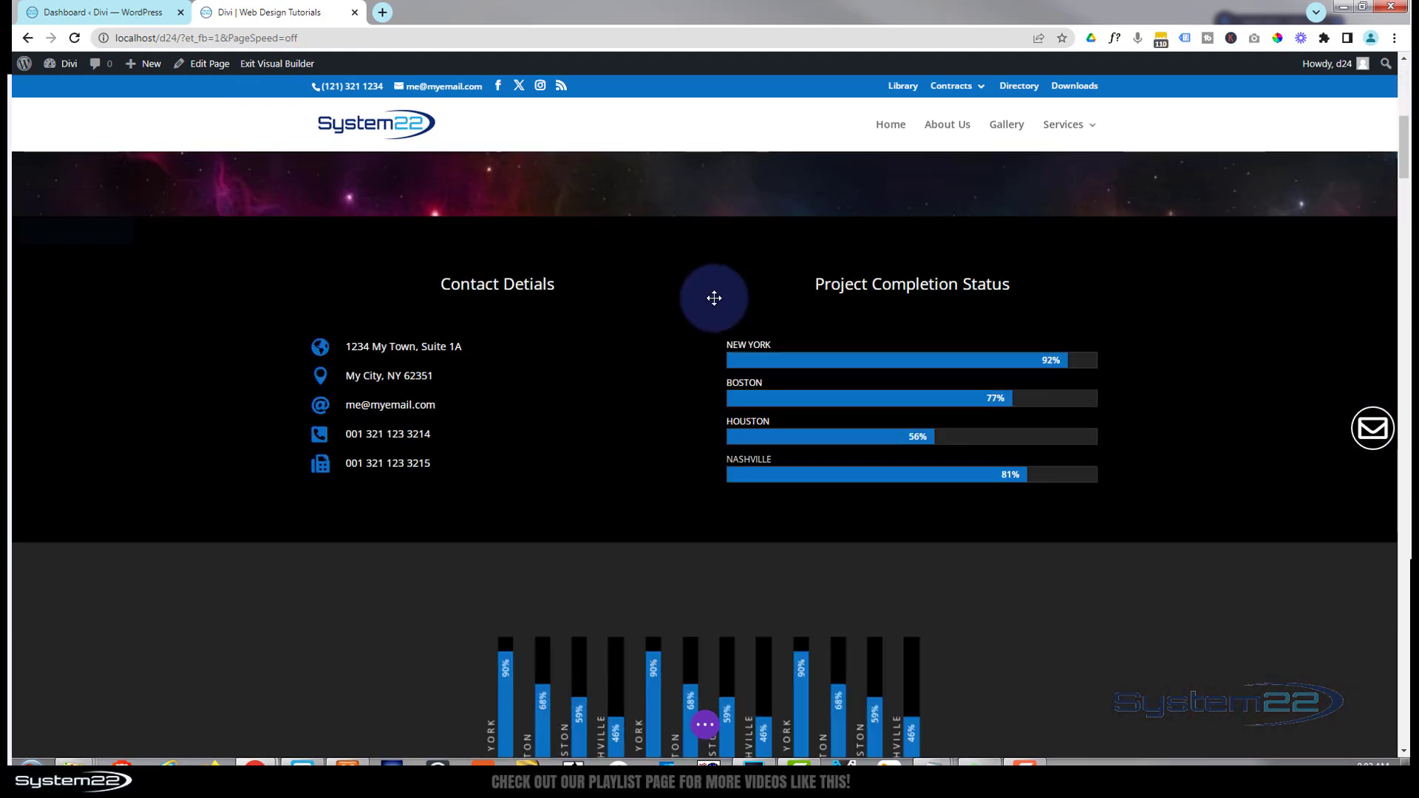
mouse_move(714, 298)
mouse_move(838, 380)
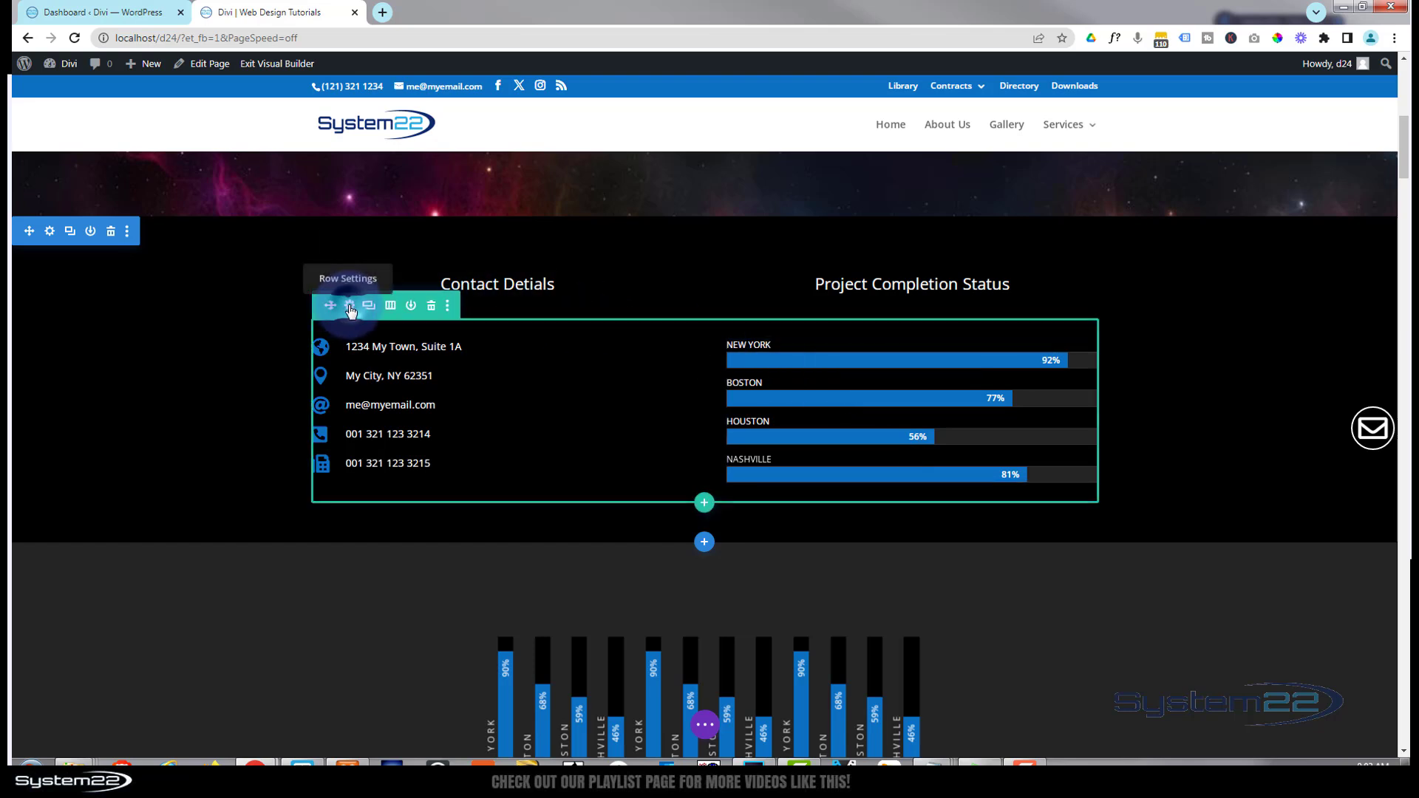
Give the row's second column, which holds the bar counters, a white background color
left_click(350, 308)
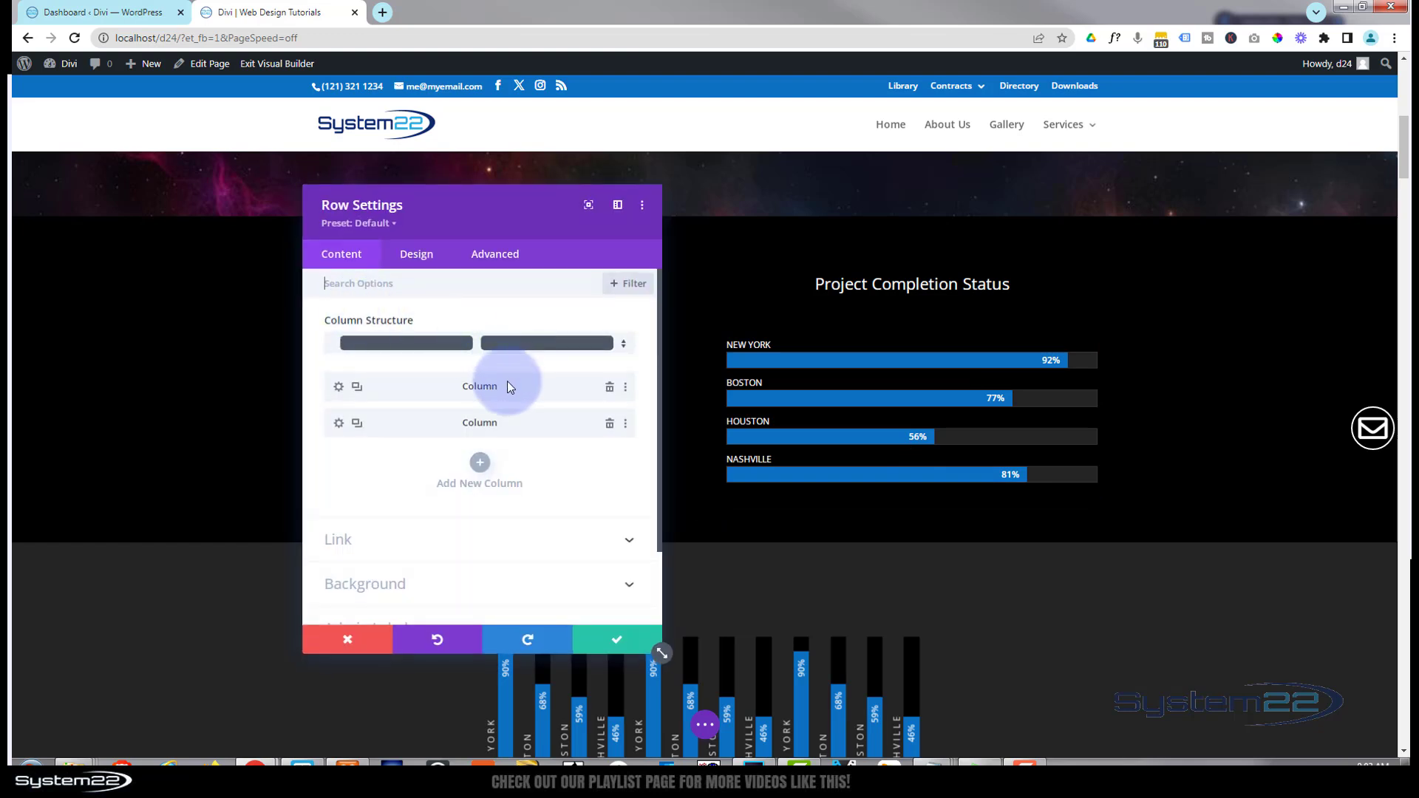
left_click(339, 424)
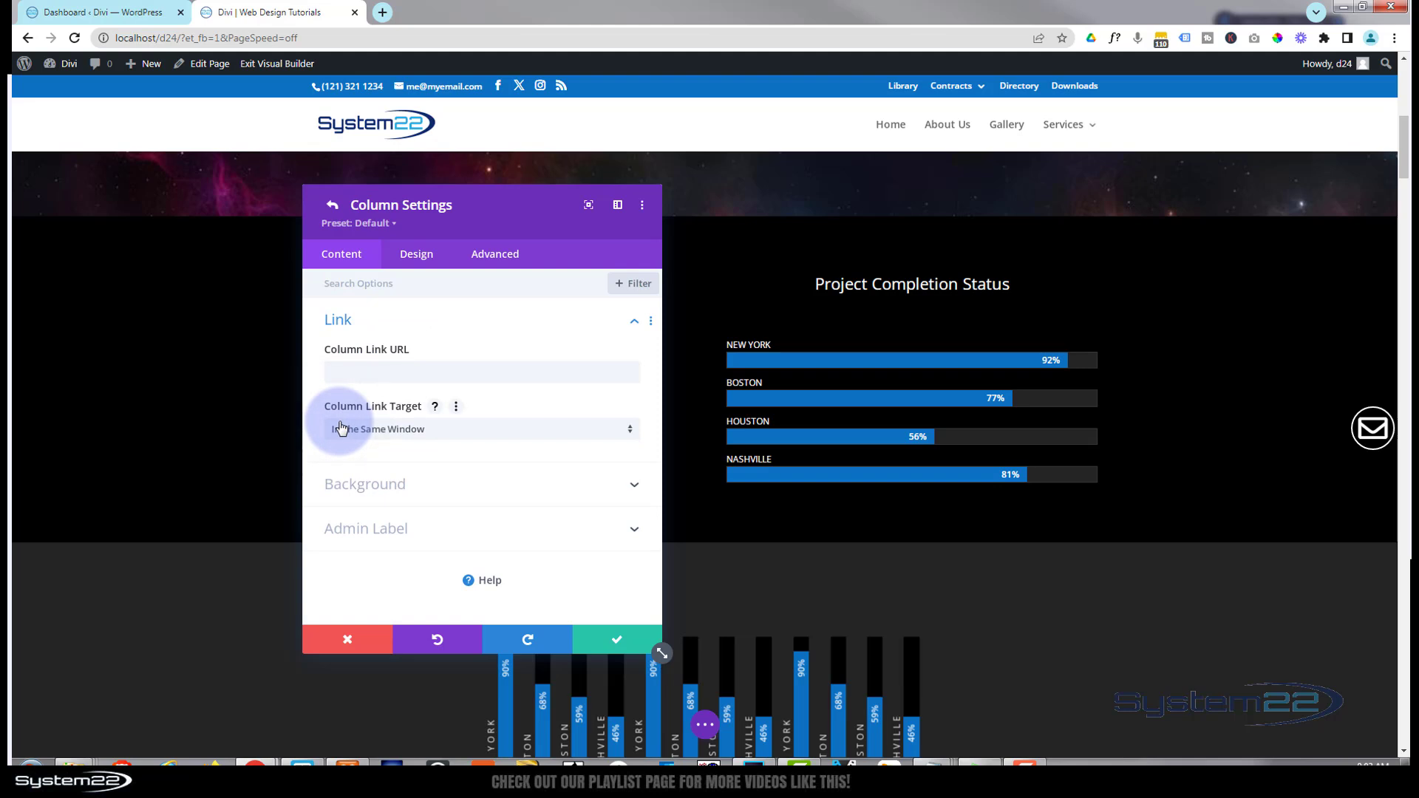
left_click(460, 482)
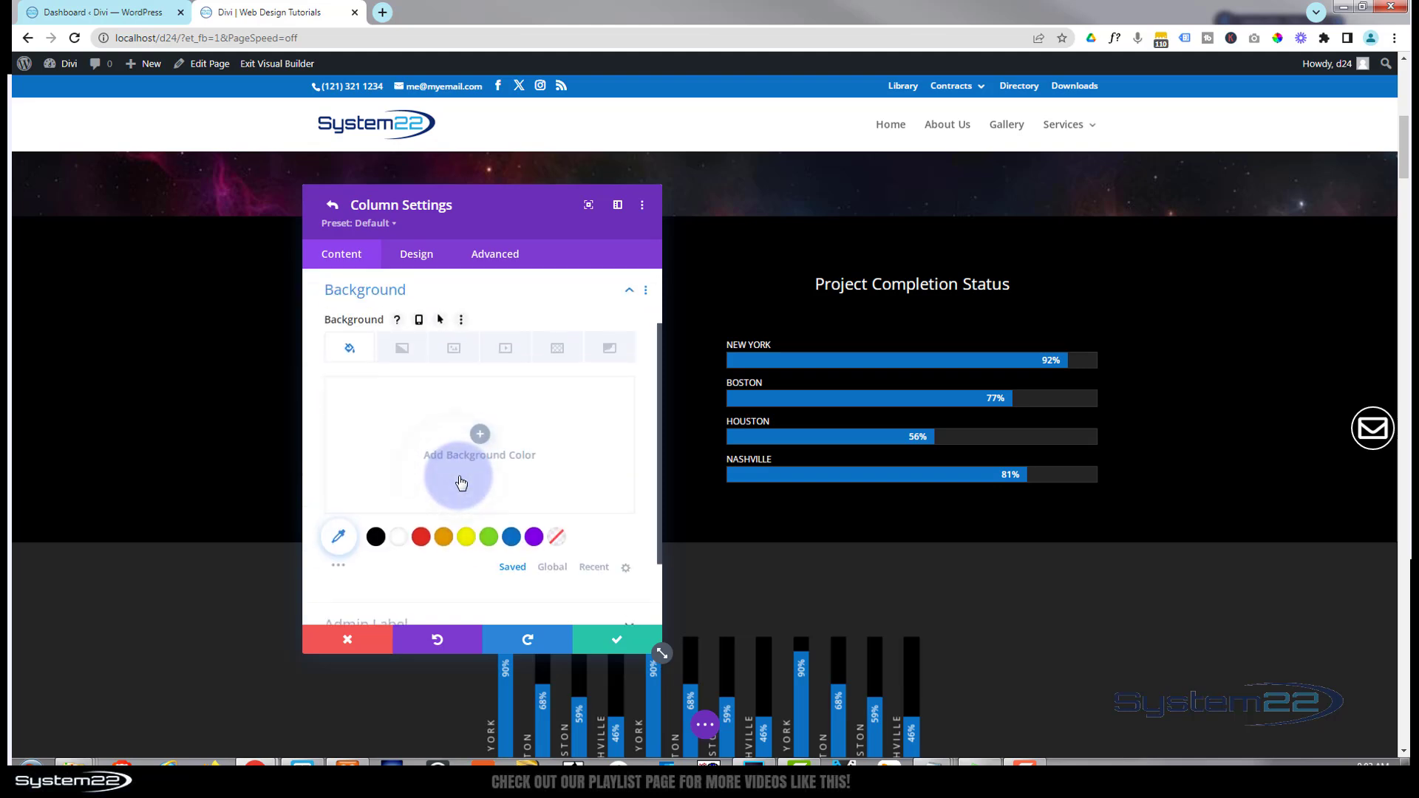
left_click(402, 542)
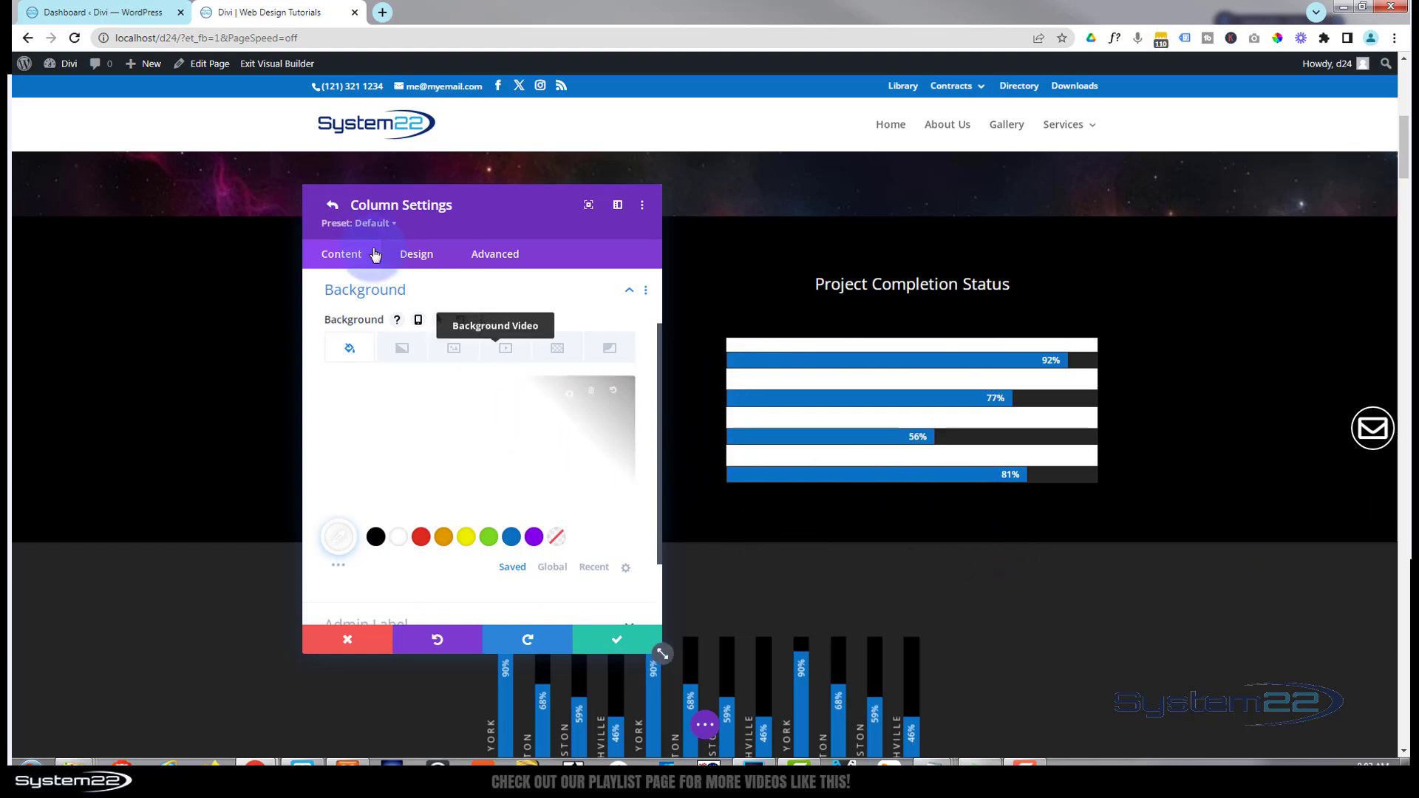
Set the column's padding to 20px on all four sides
left_click(416, 256)
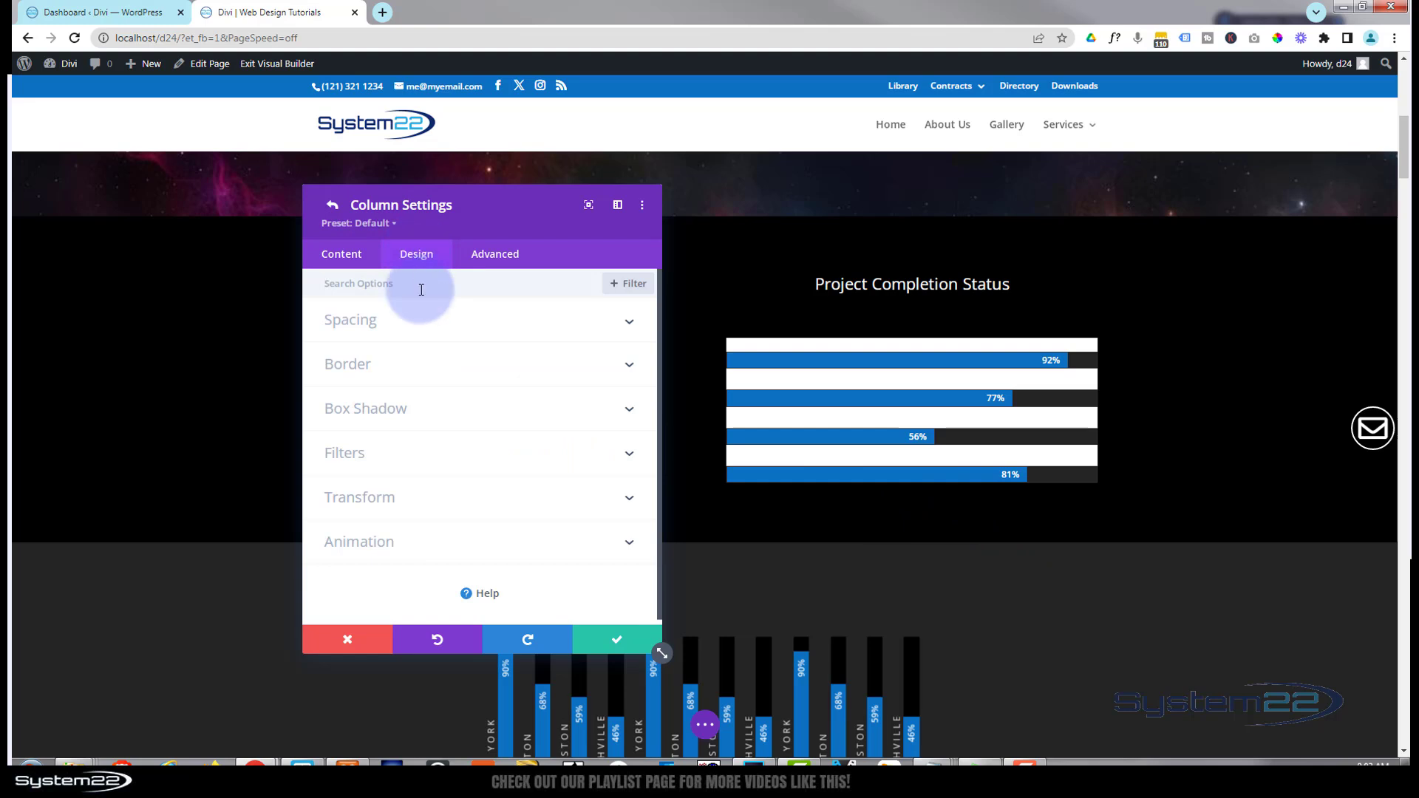
left_click(422, 325)
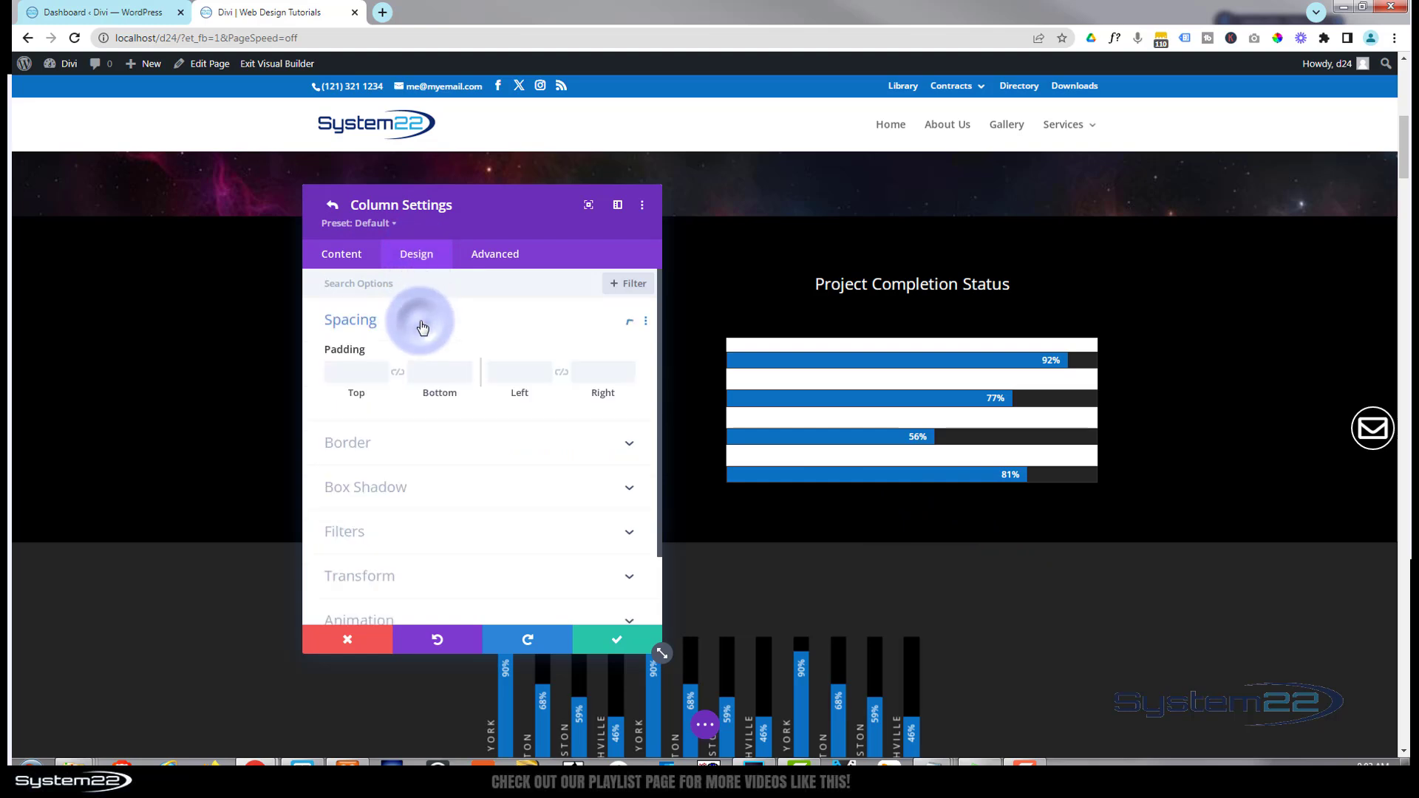
left_click(358, 377)
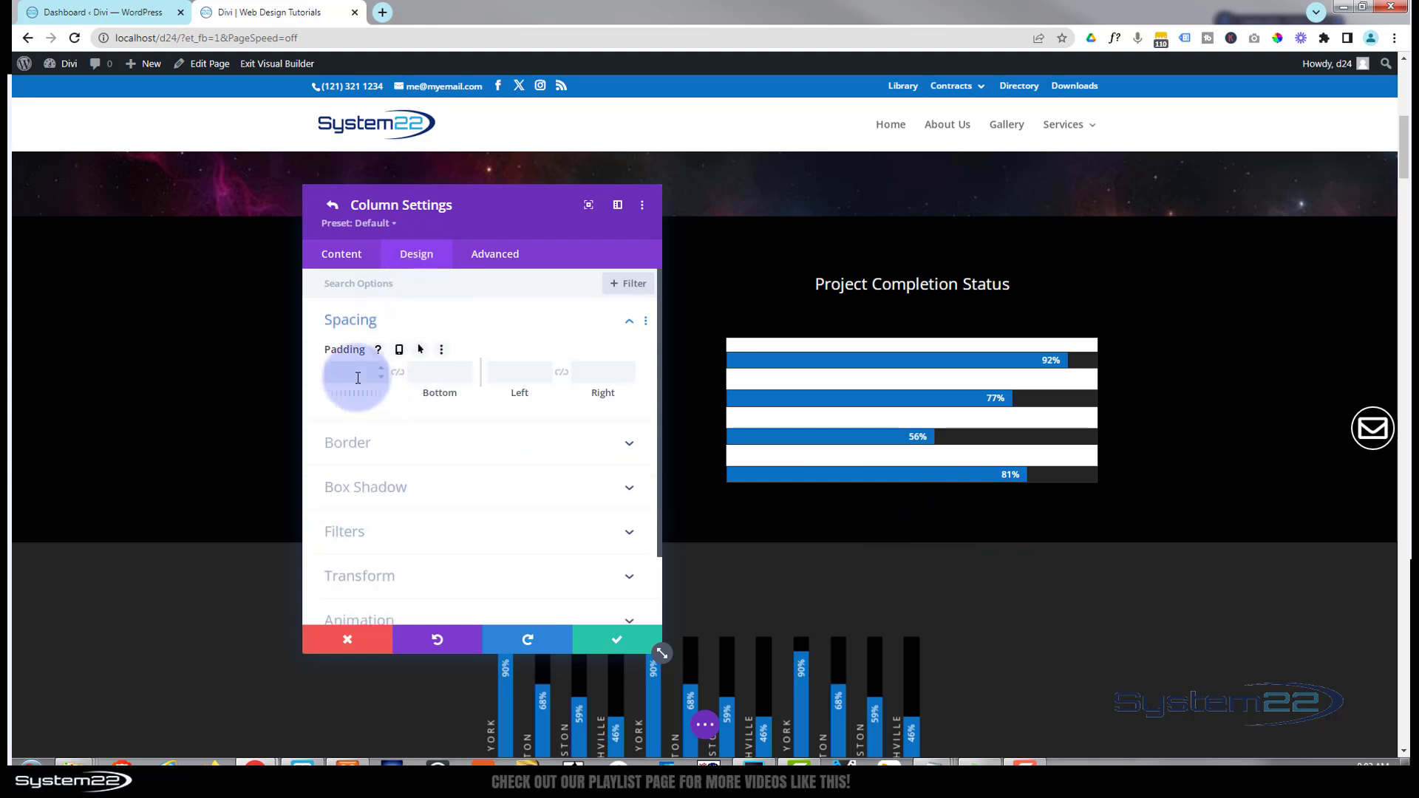
left_click(398, 371)
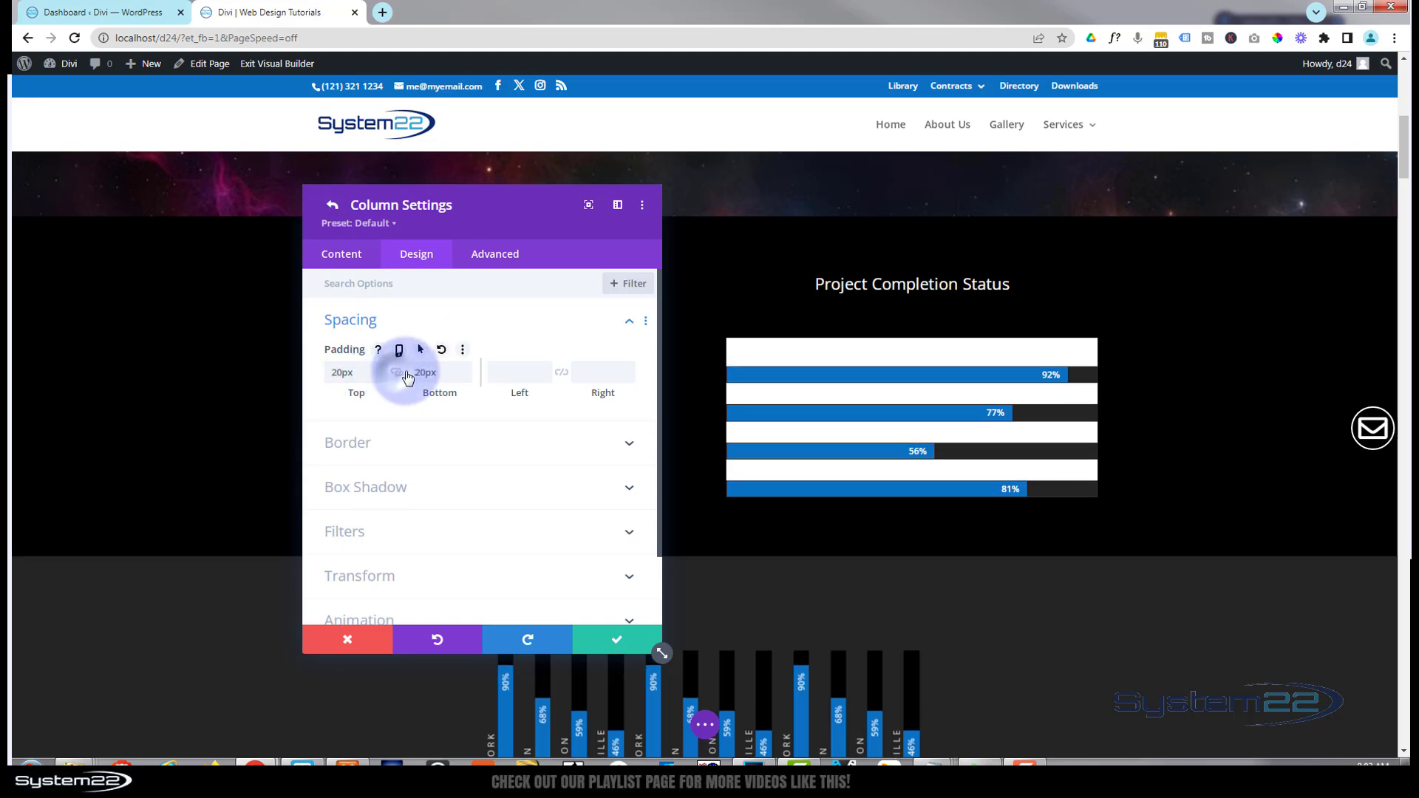
left_click(510, 372)
type("20")
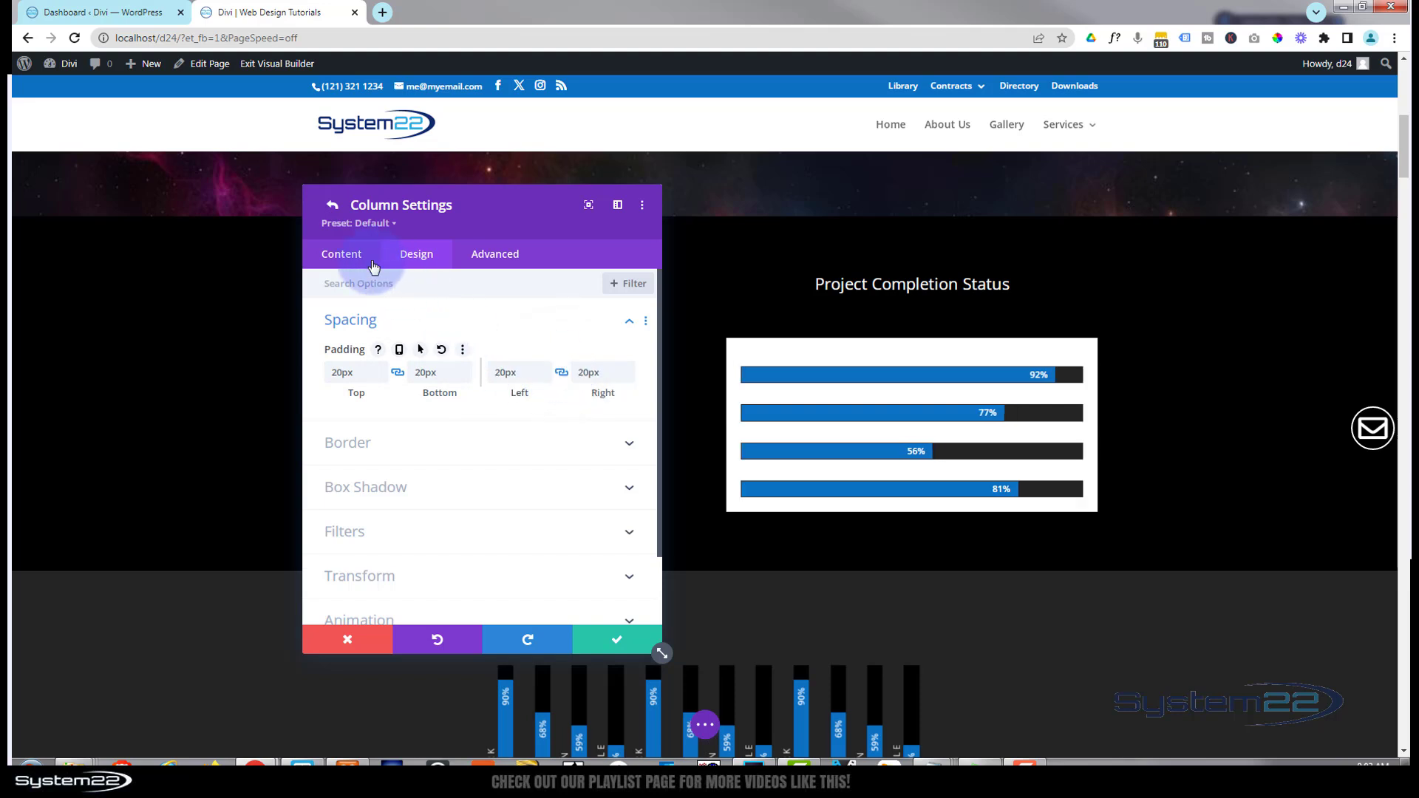
Make the column's white background semi-transparent at rgba(255,255,255,0.22)
left_click(349, 256)
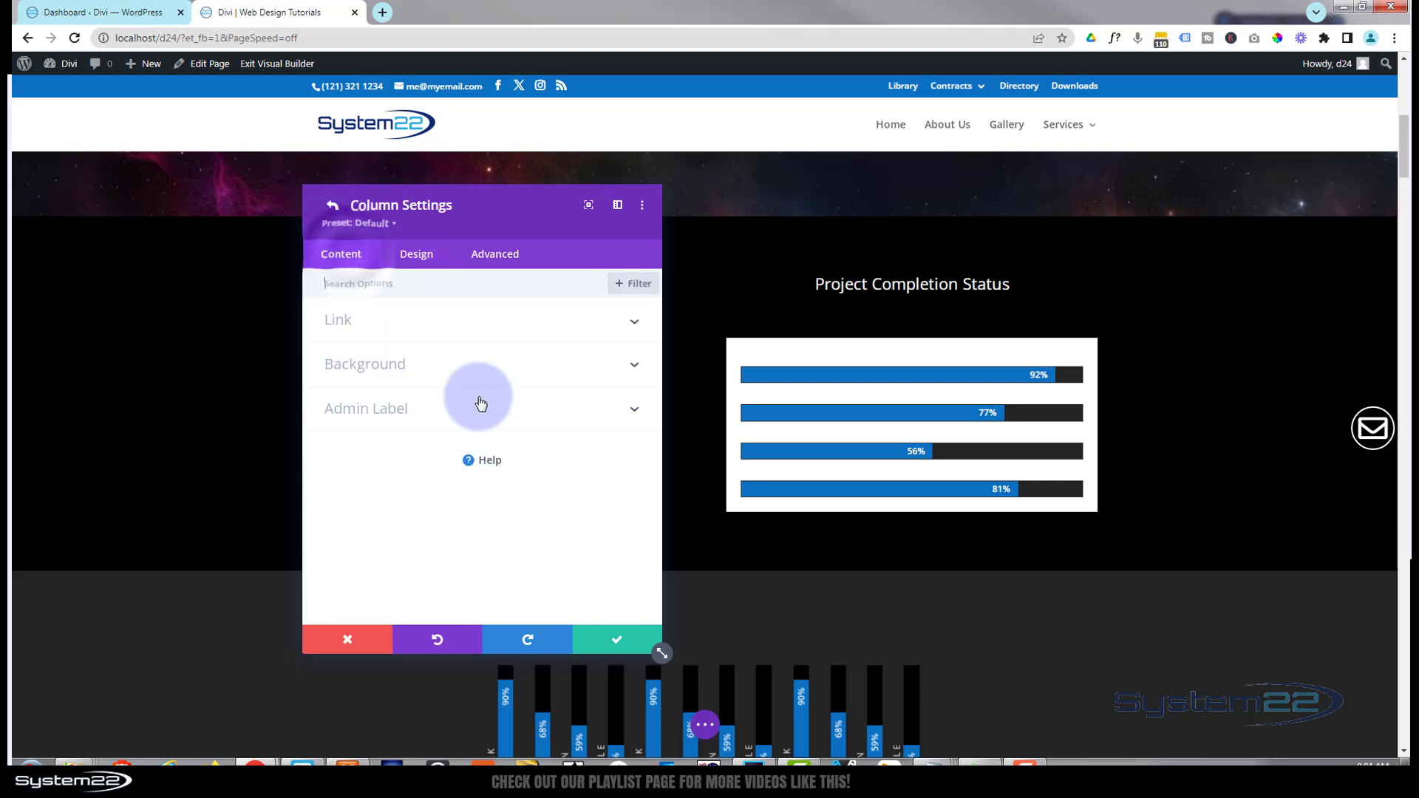
left_click(476, 373)
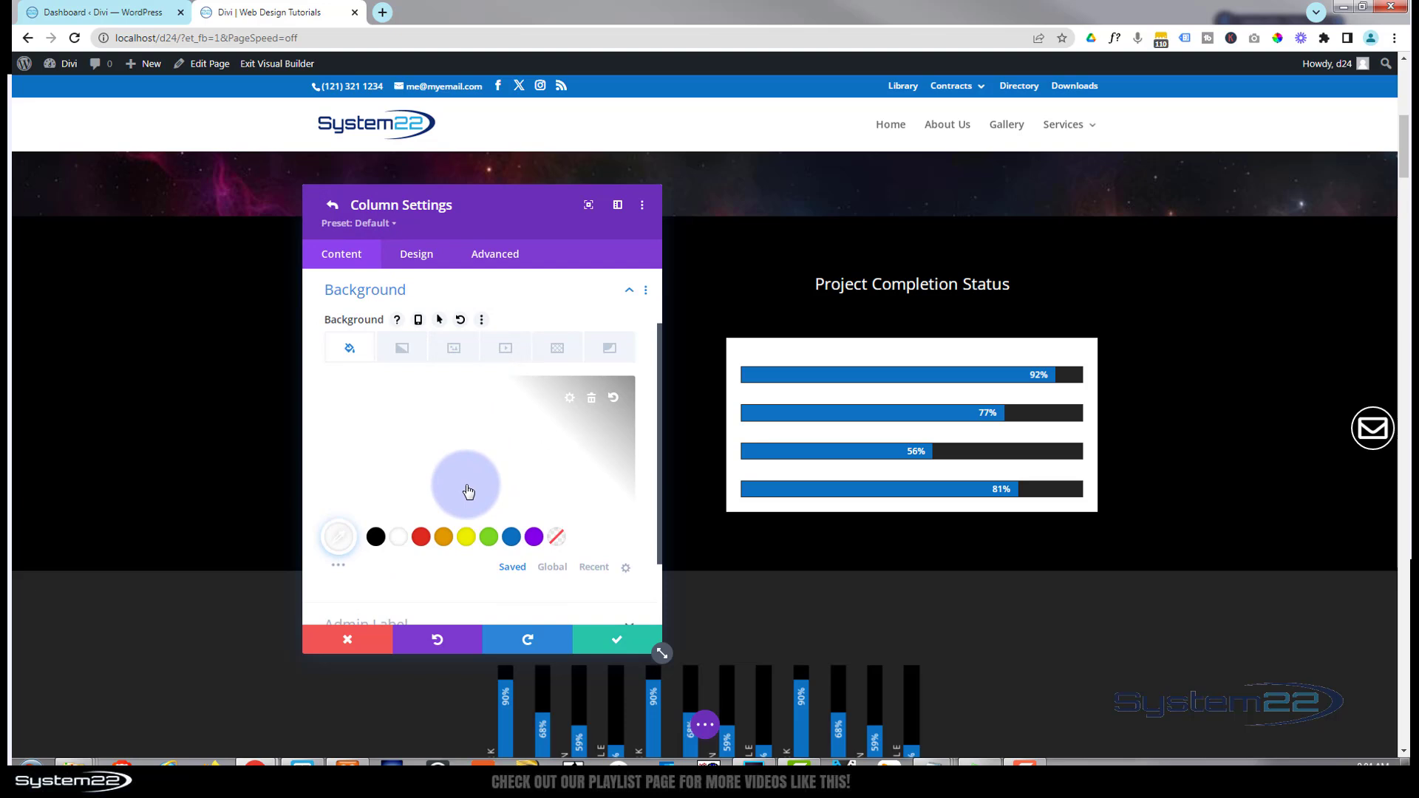
left_click(471, 447)
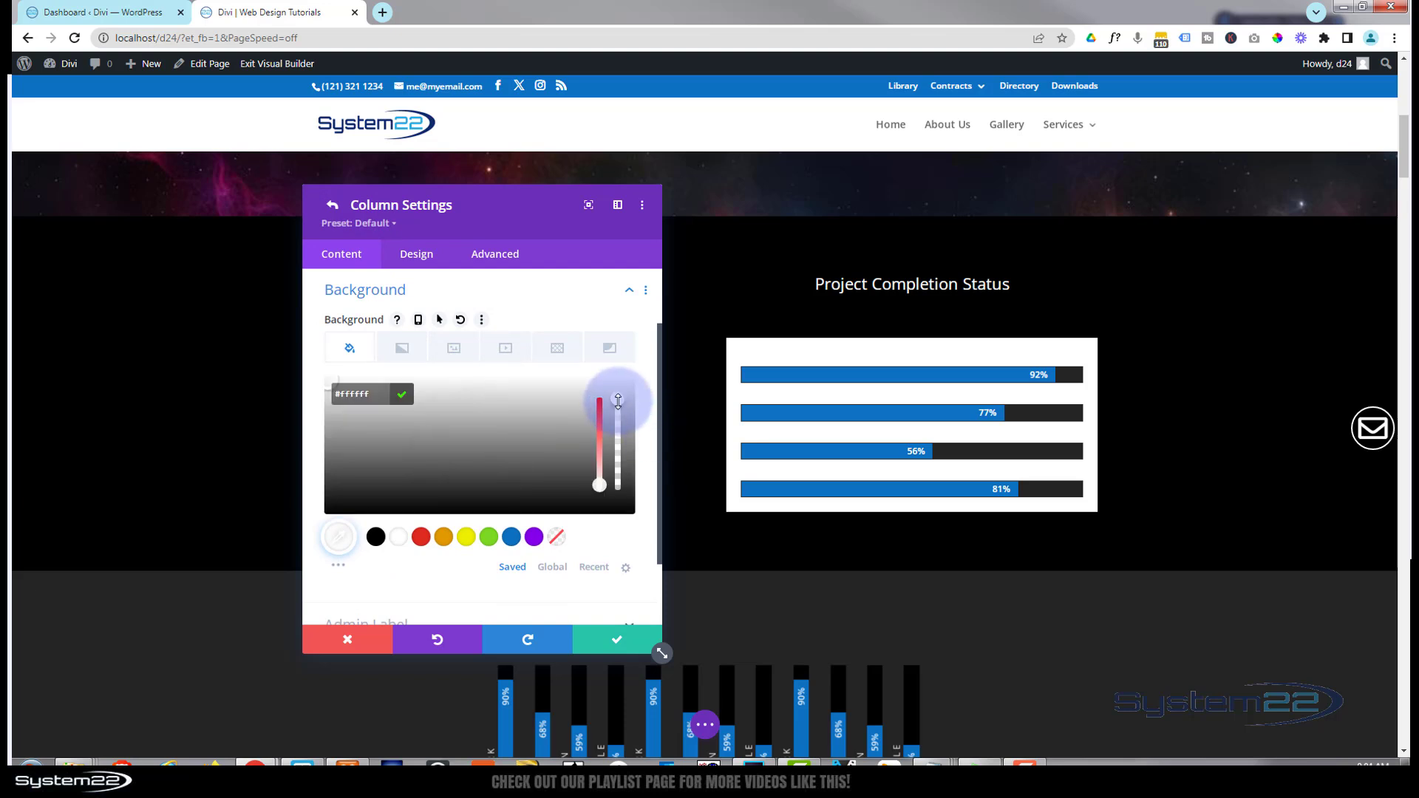
left_click_drag(618, 401, 619, 480)
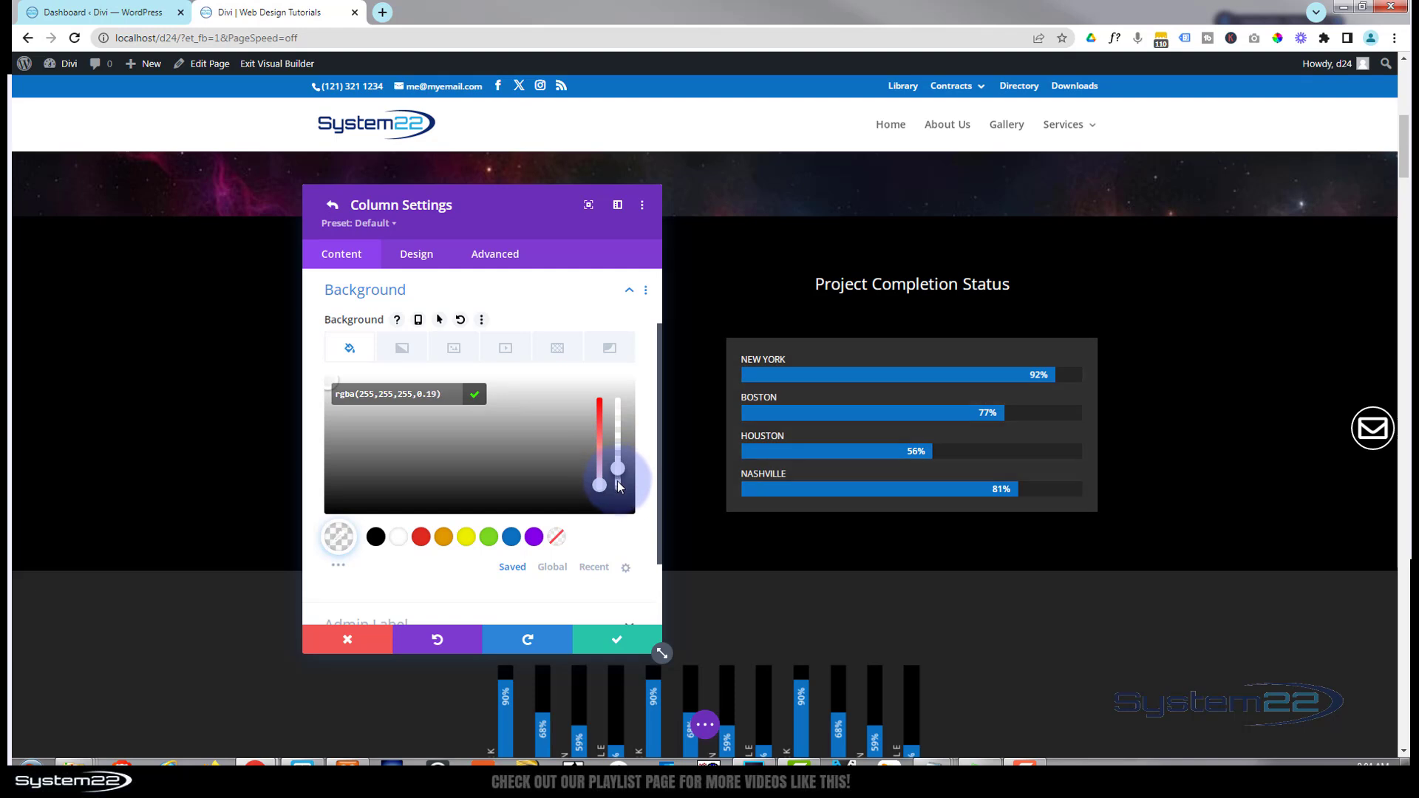
left_click_drag(618, 475, 593, 469)
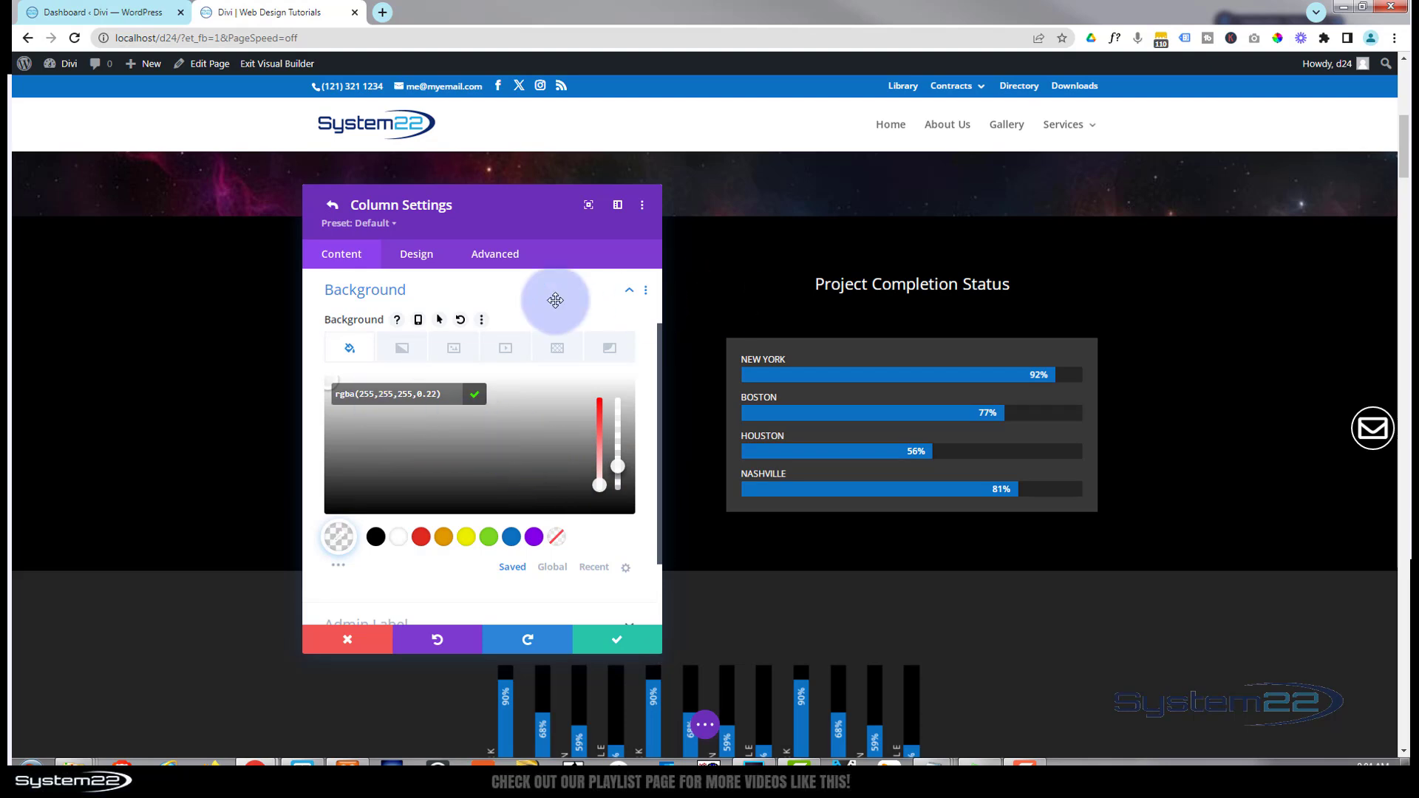
Try 10px rounded corners on the column and discard all the column and row changes
left_click(426, 261)
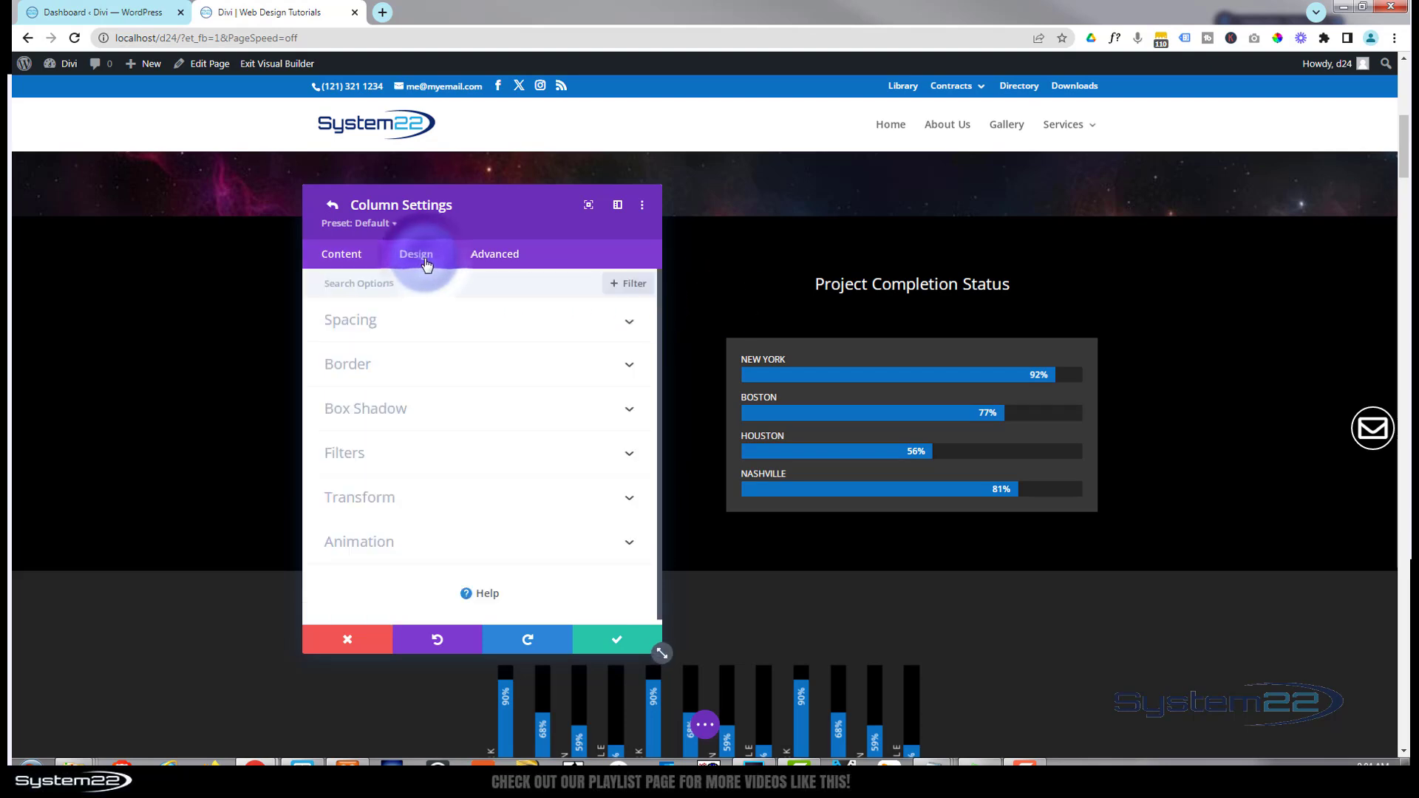
left_click(481, 368)
left_click(360, 359)
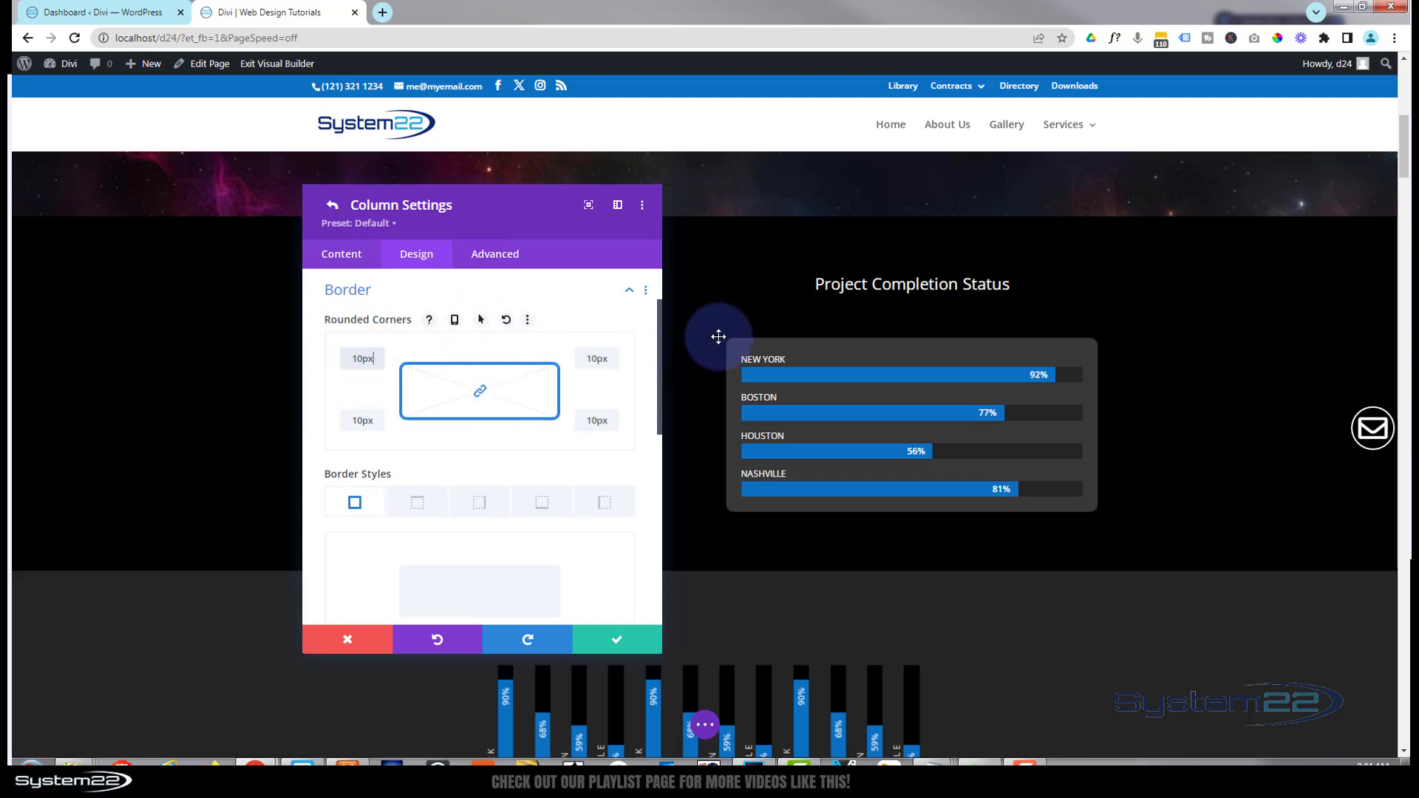
left_click(481, 392)
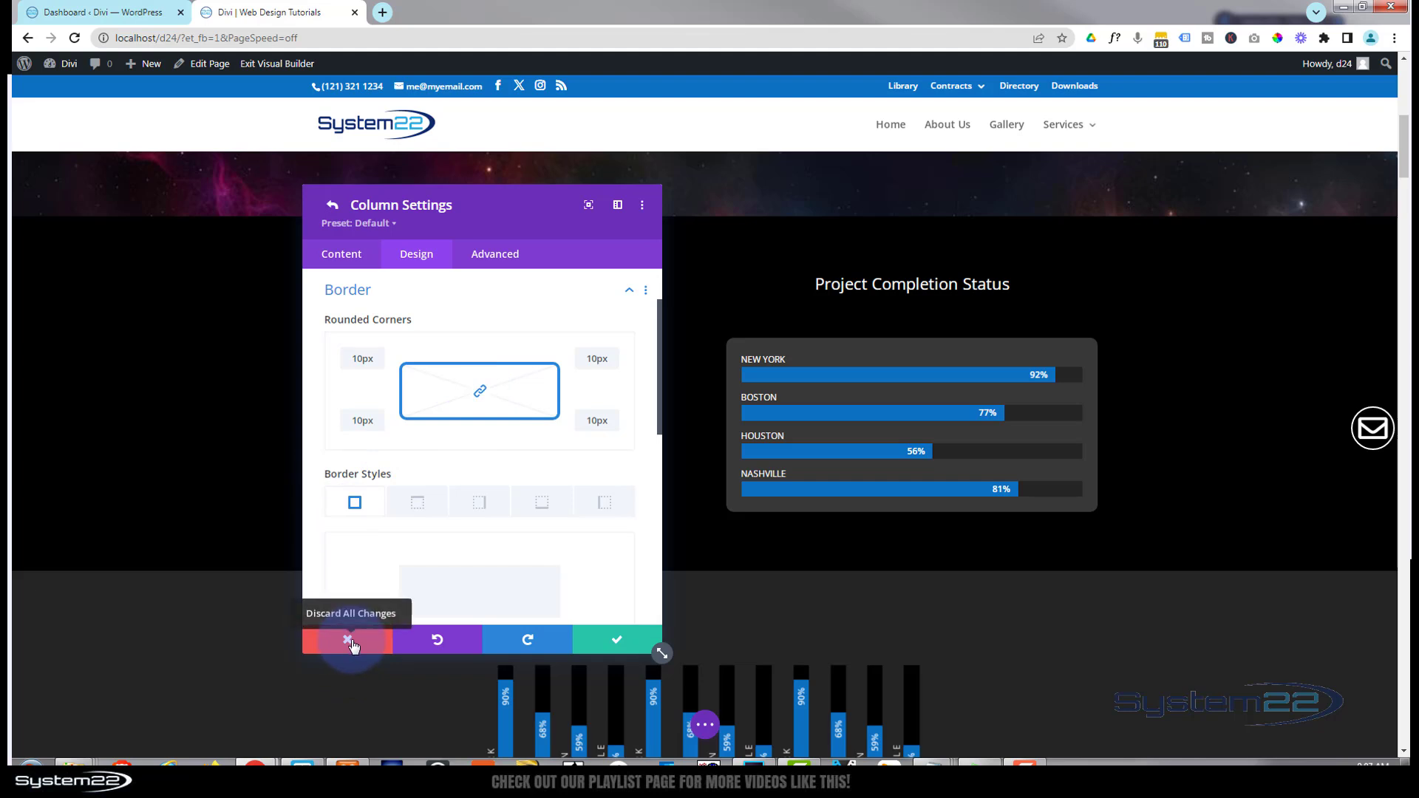
left_click(351, 645)
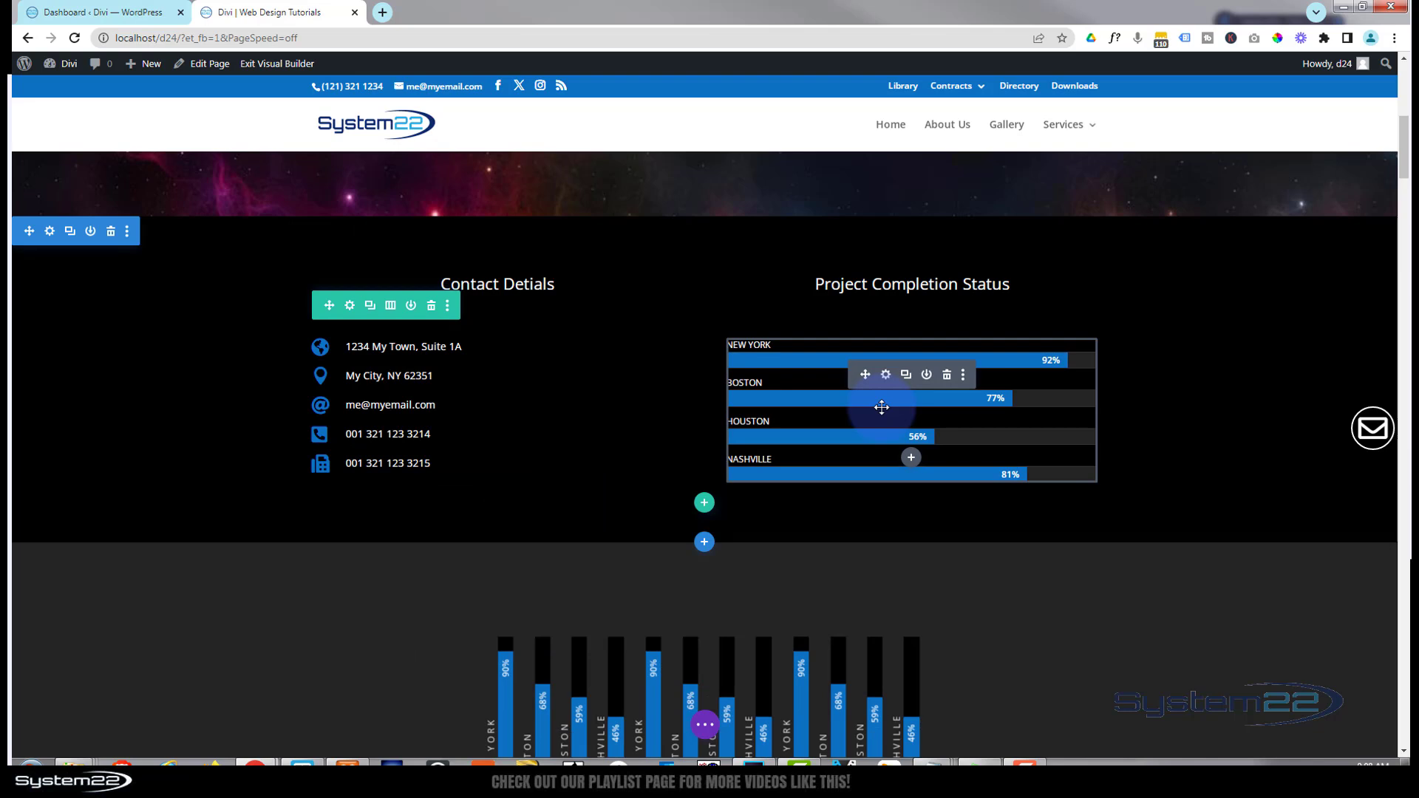
Duplicate the Project Completion Status bar counters module and rotate the copy to 270deg so its bars stand vertically
left_click(907, 376)
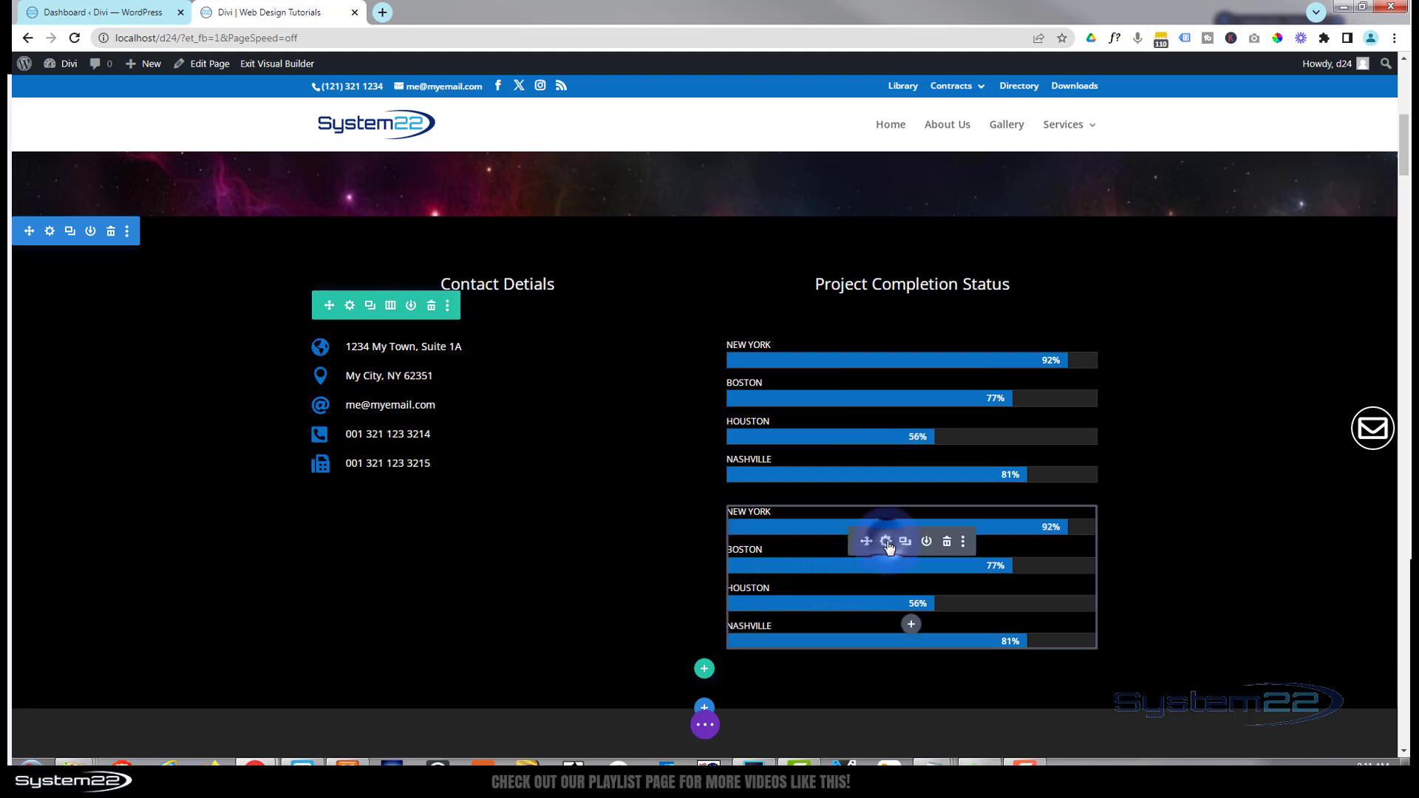
left_click(887, 544)
left_click(425, 255)
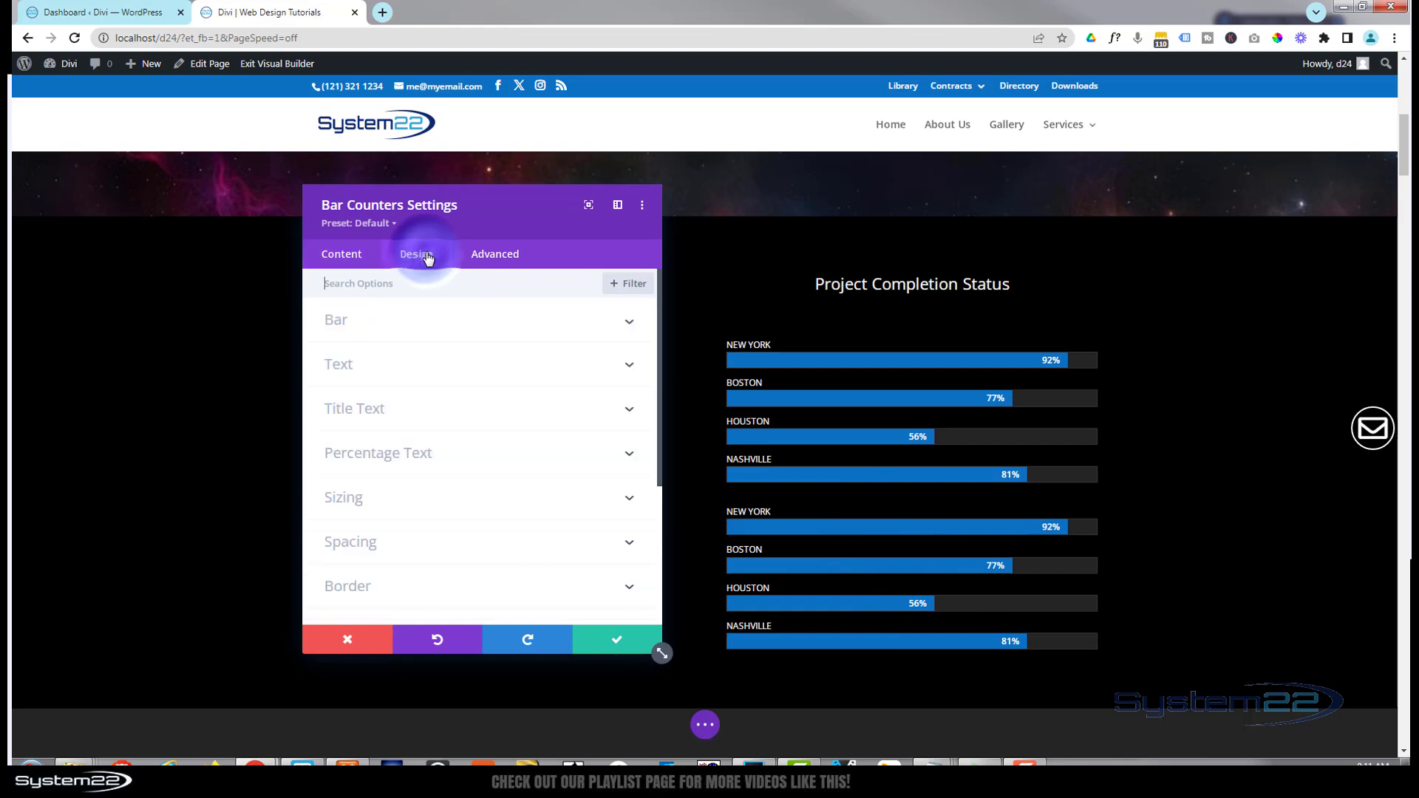
scroll(497, 402, "down", 3)
left_click(488, 478)
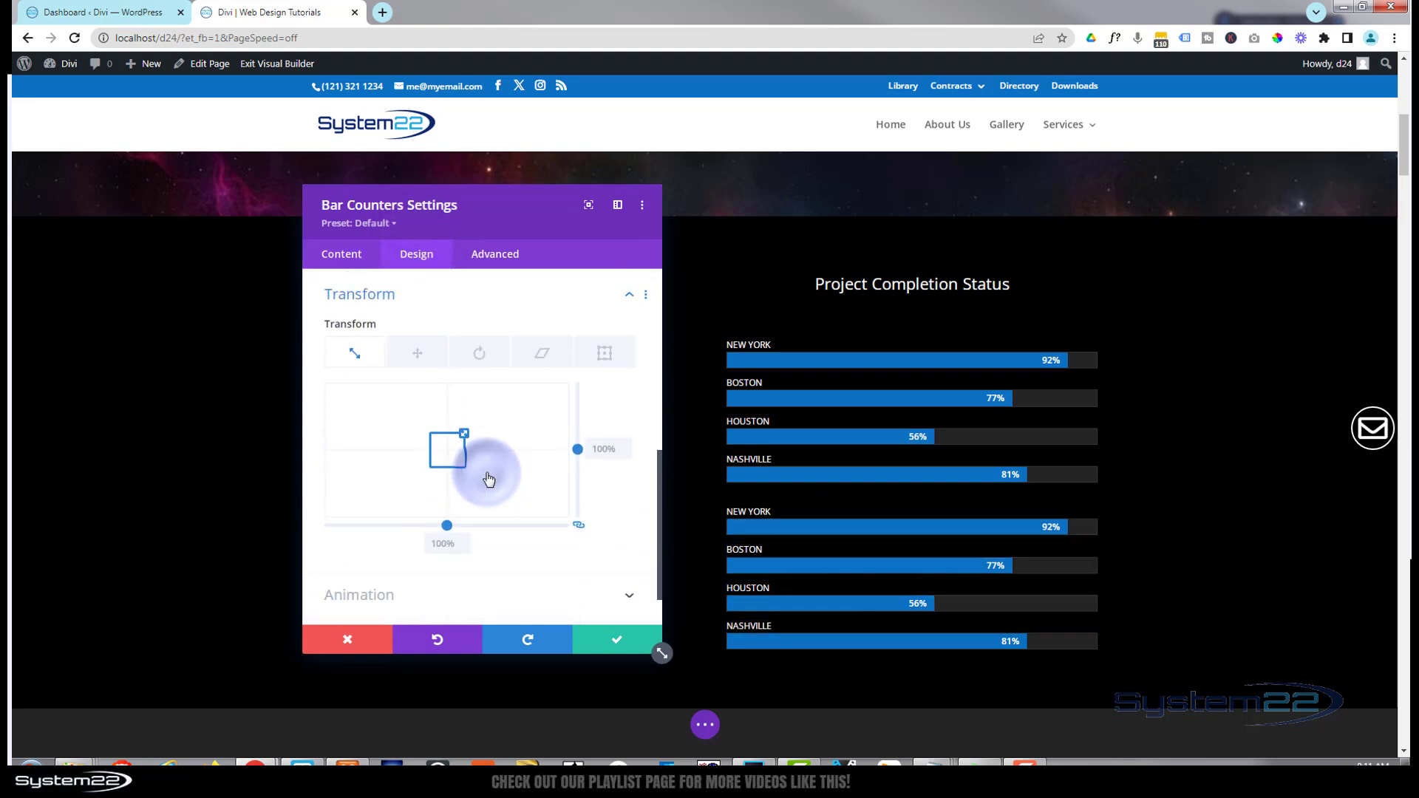
left_click(479, 353)
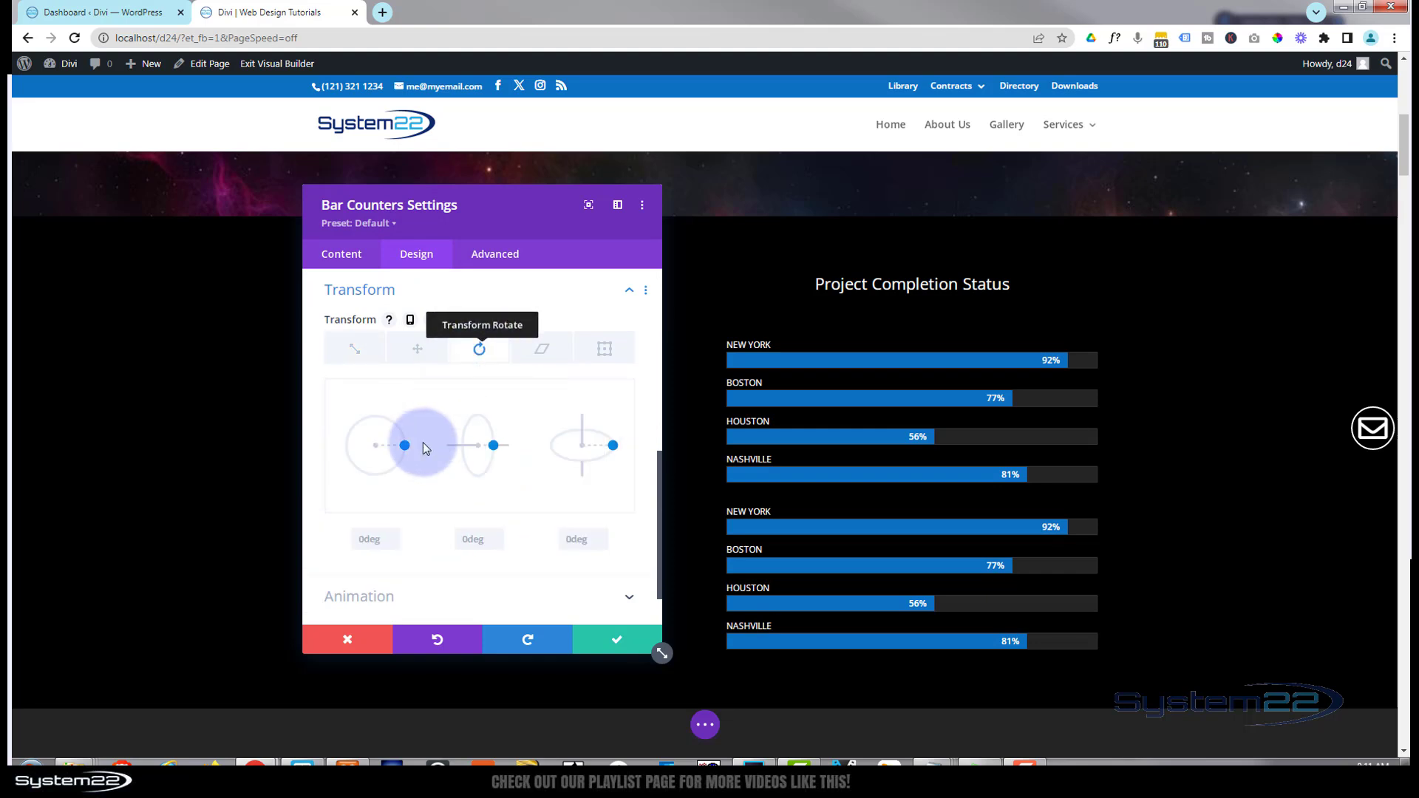
left_click_drag(405, 446, 375, 398)
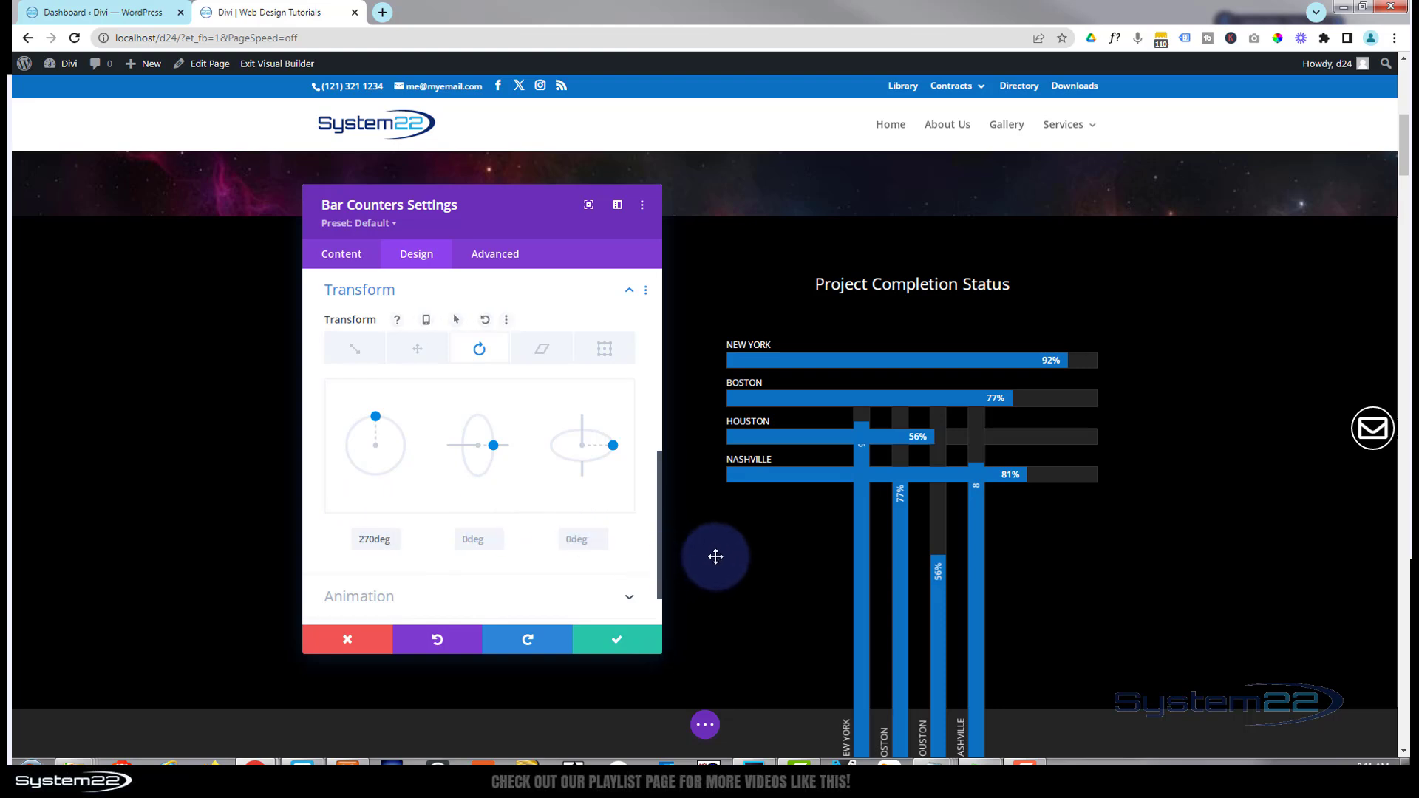
Set the rotated bar counters module's height to 537px so its bars clear the horizontal counters above
scroll(725, 558, "down", 1)
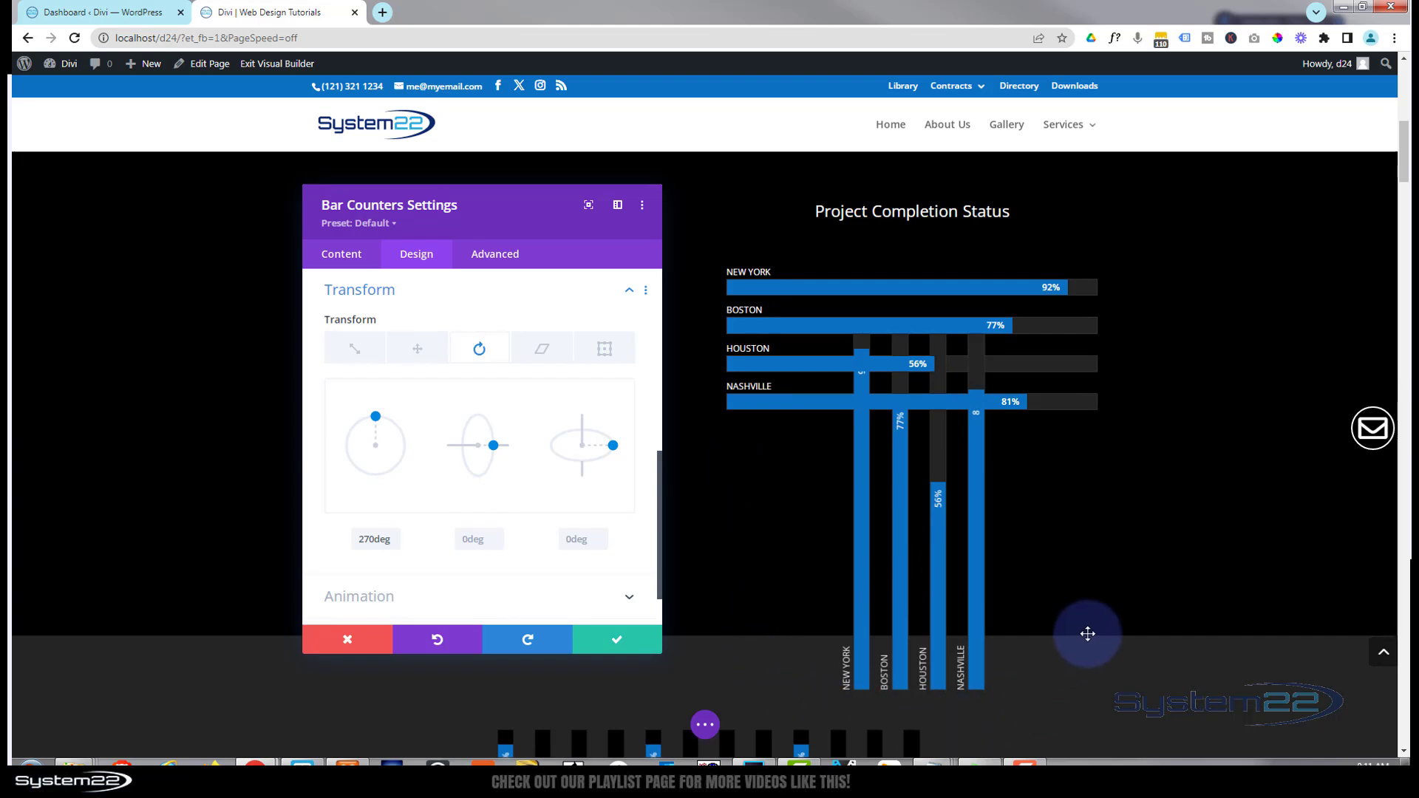
scroll(446, 415, "up", 4)
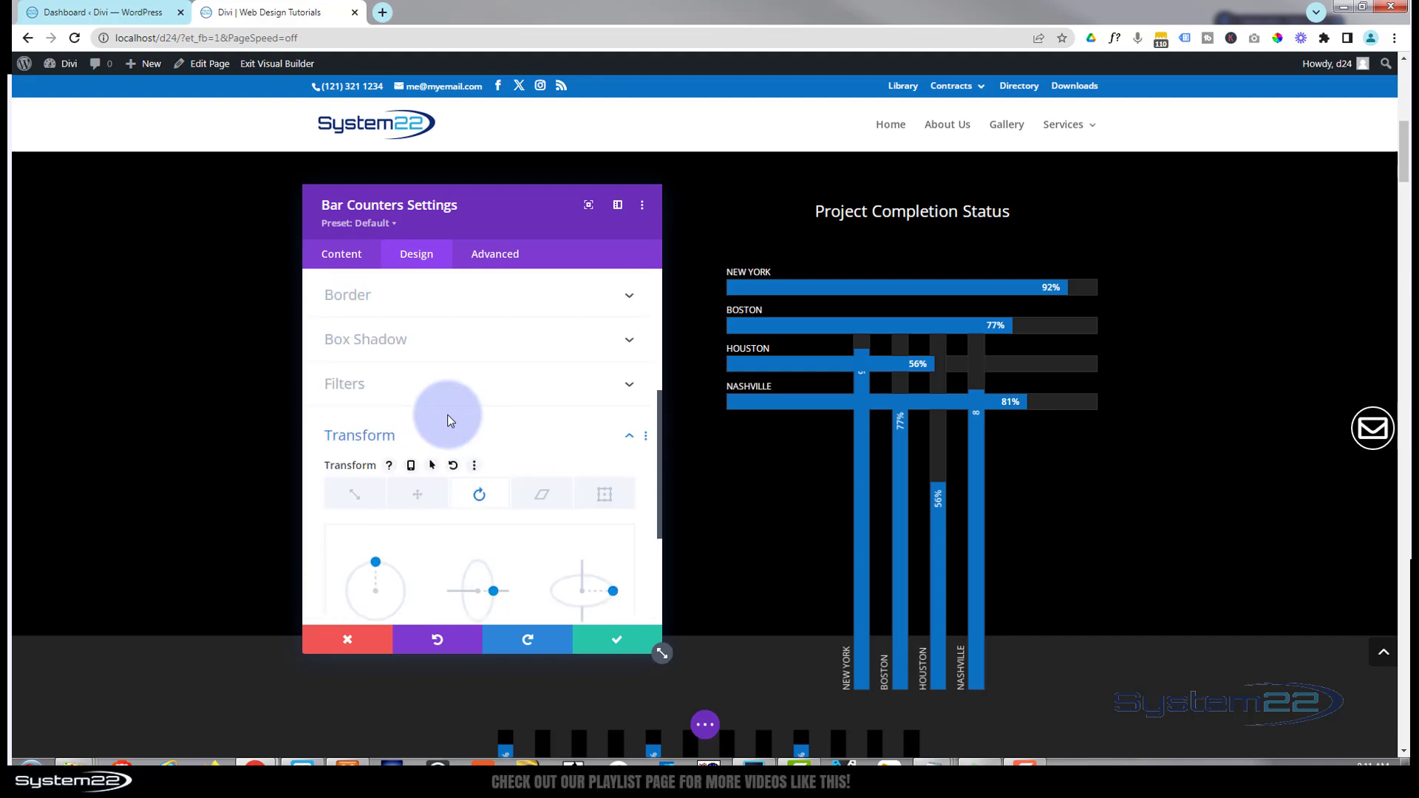
left_click(415, 350)
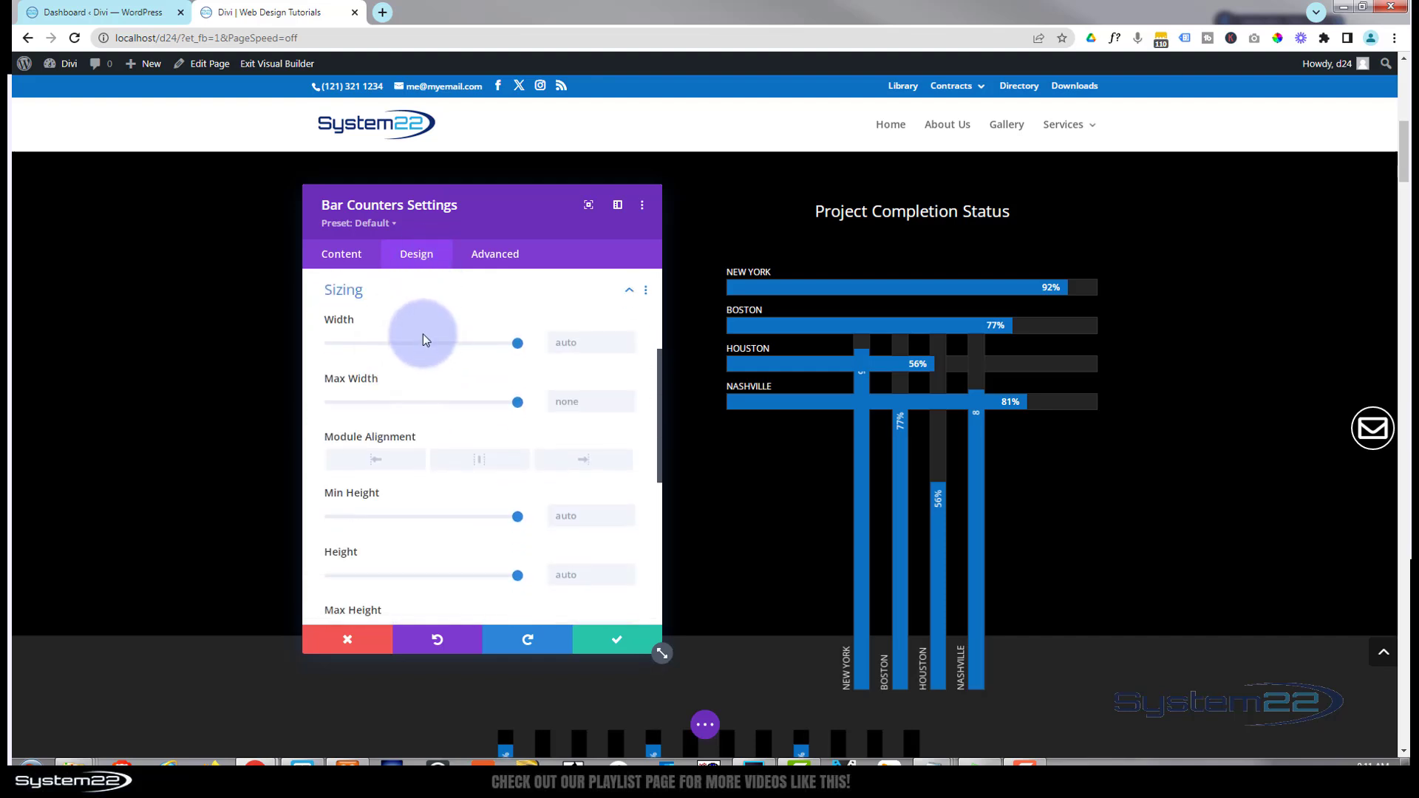
left_click_drag(519, 580, 418, 592)
scroll(986, 563, "down", 1)
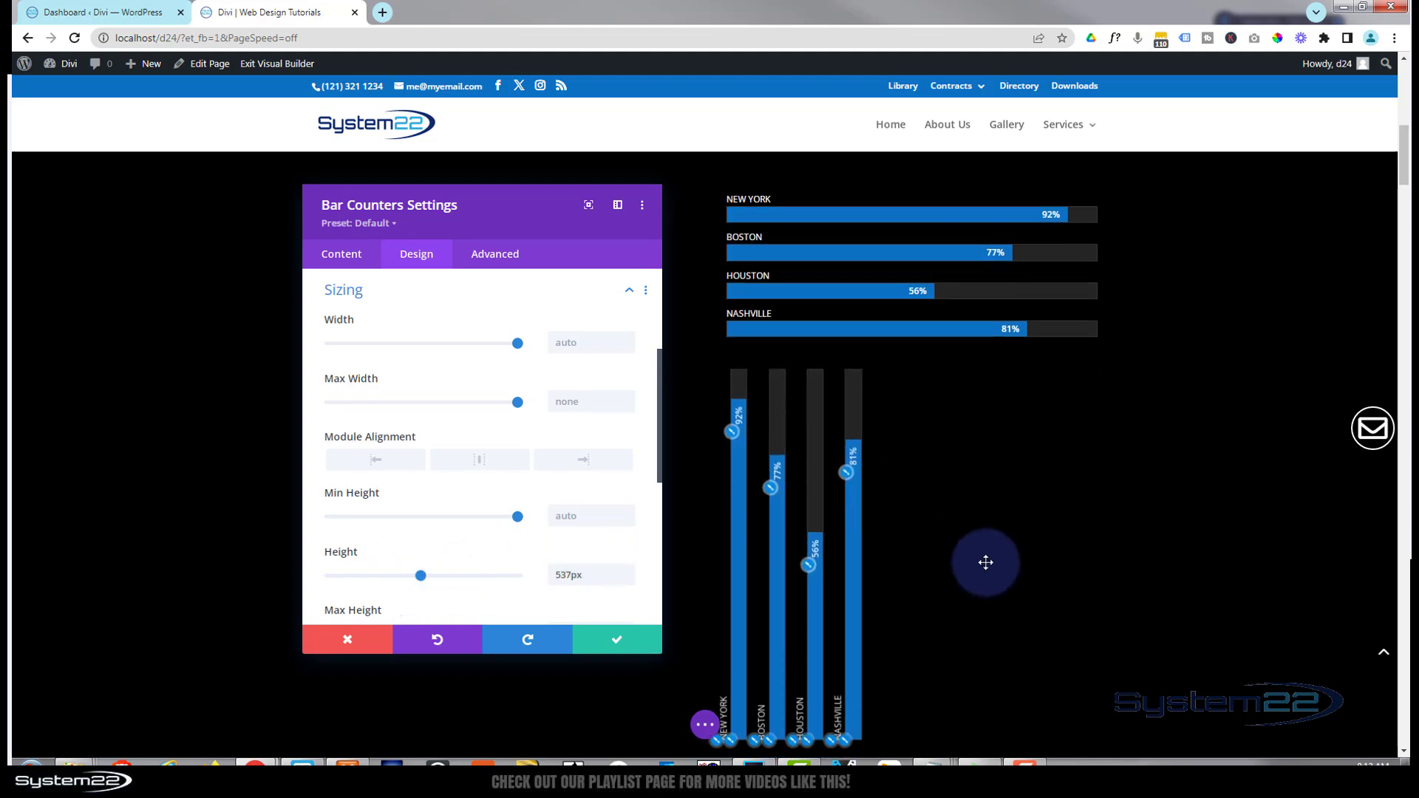
scroll(985, 562, "down", 3)
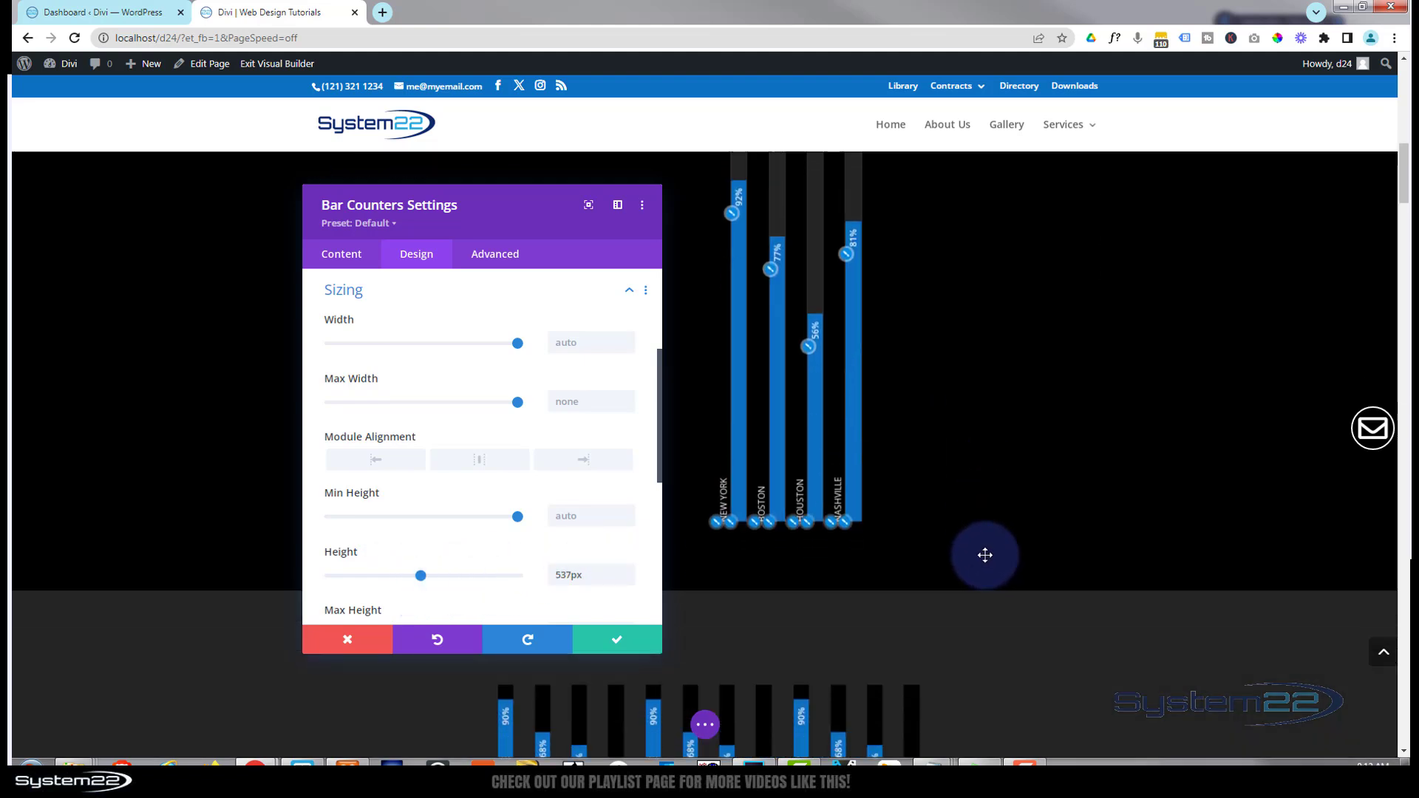
scroll(931, 543, "up", 3)
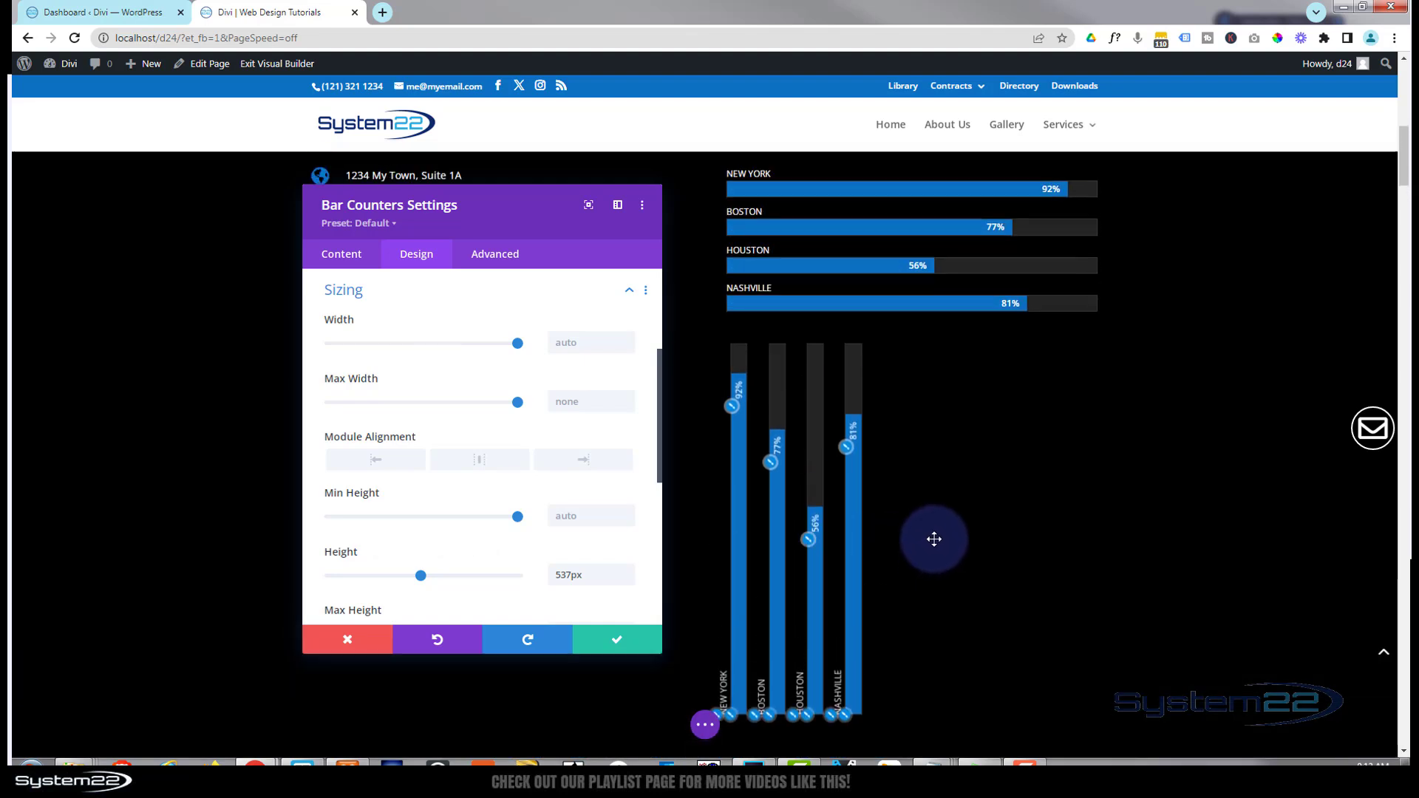
scroll(934, 540, "up", 1)
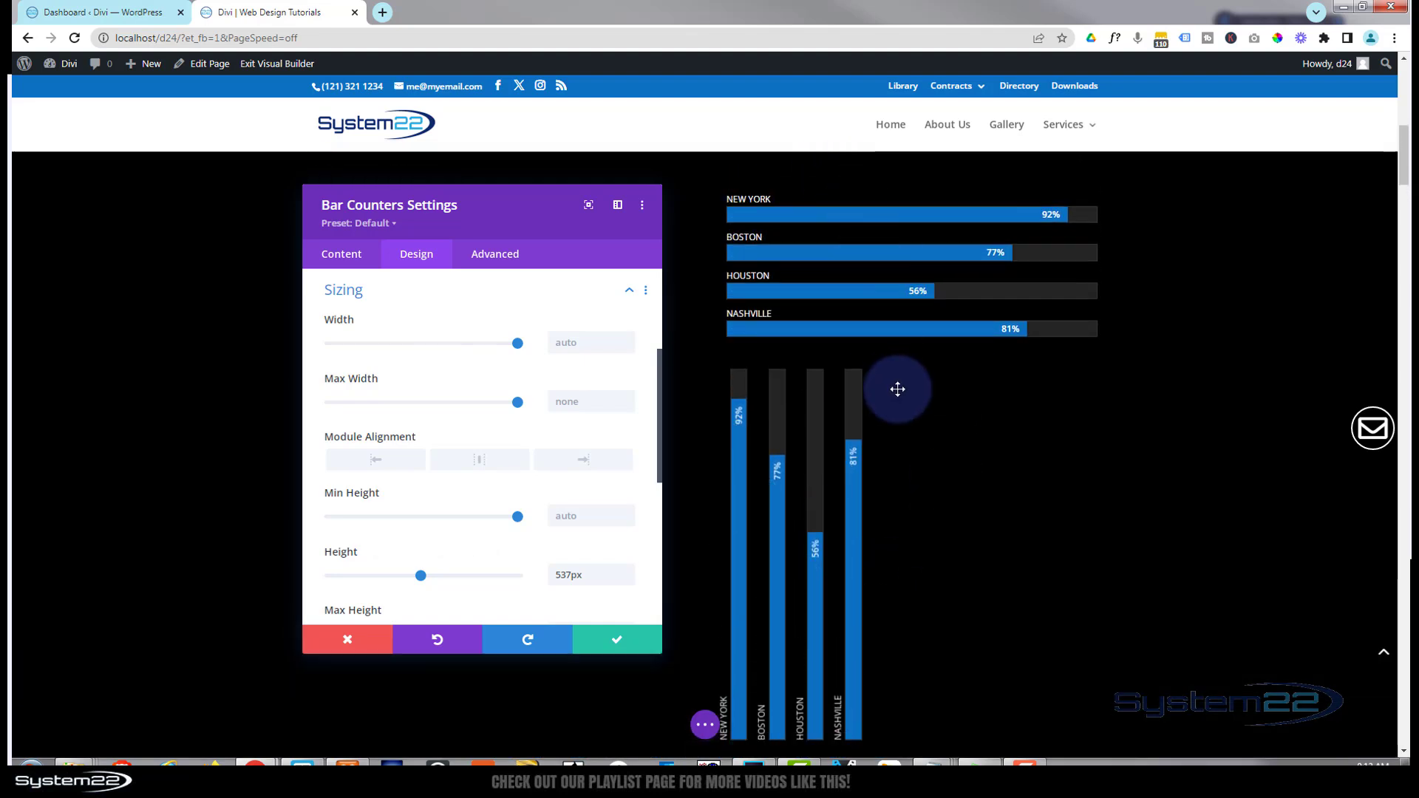
scroll(1078, 557, "down", 6)
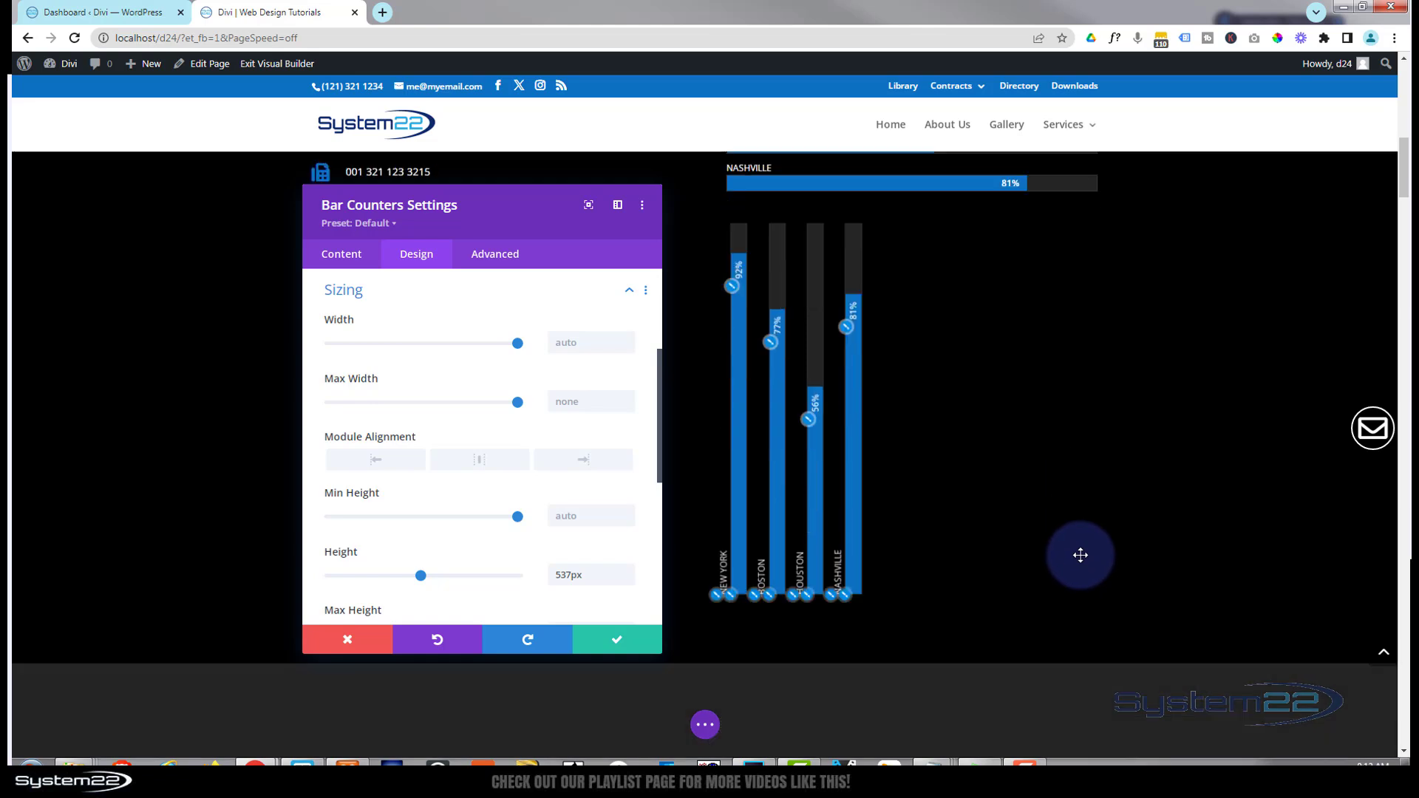
scroll(1080, 554, "up", 5)
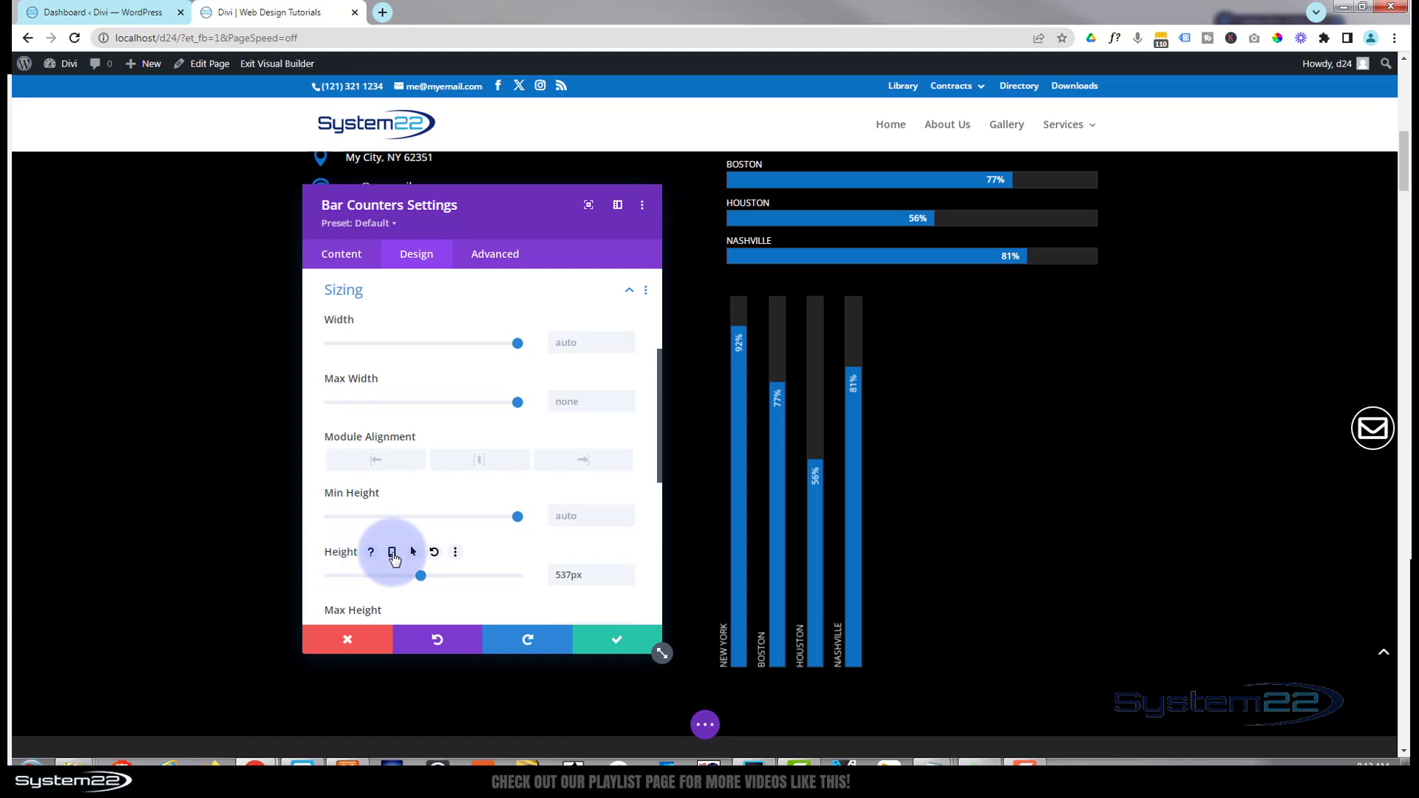
Enable responsive values for the rotated module's height and set the tablet height to about 628px
left_click(393, 553)
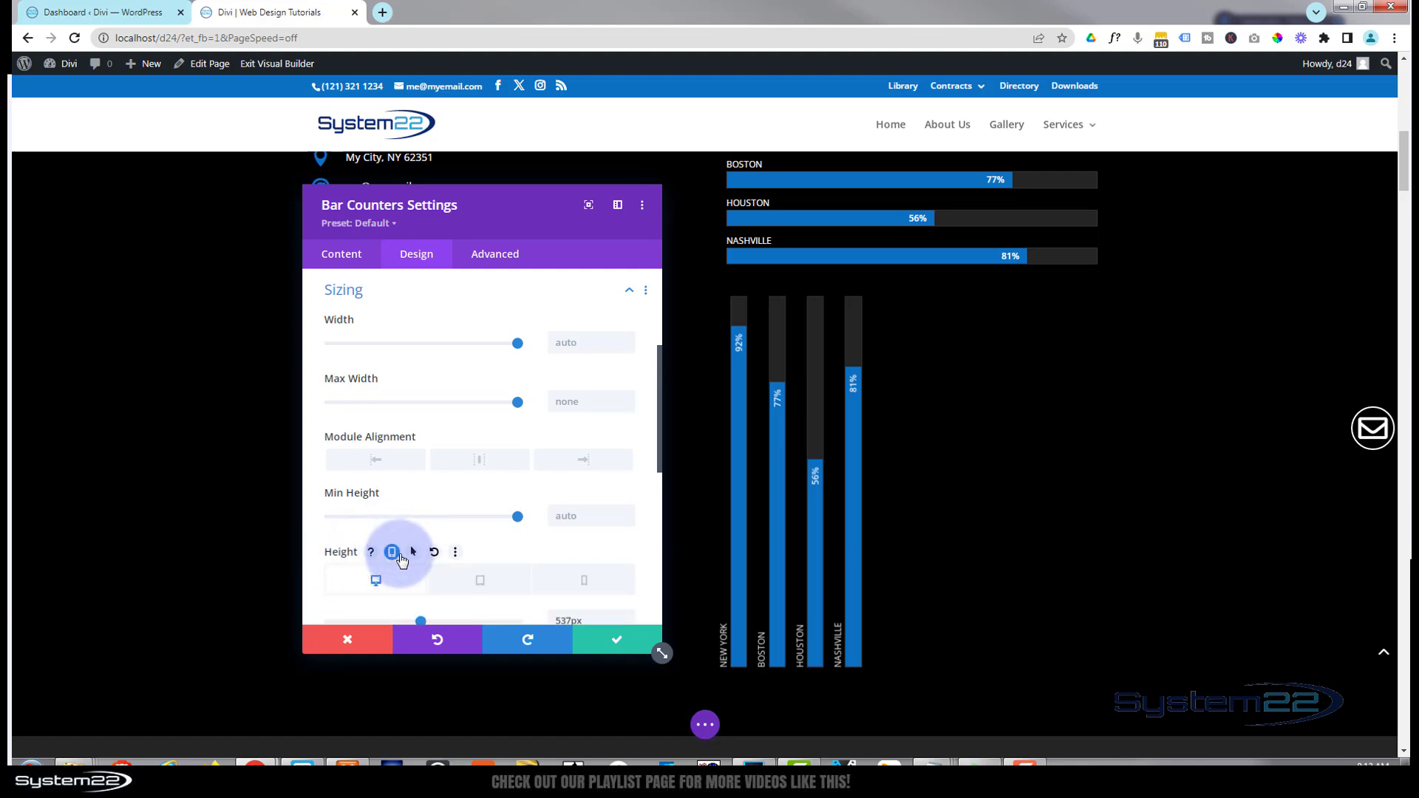
scroll(559, 510, "down", 3)
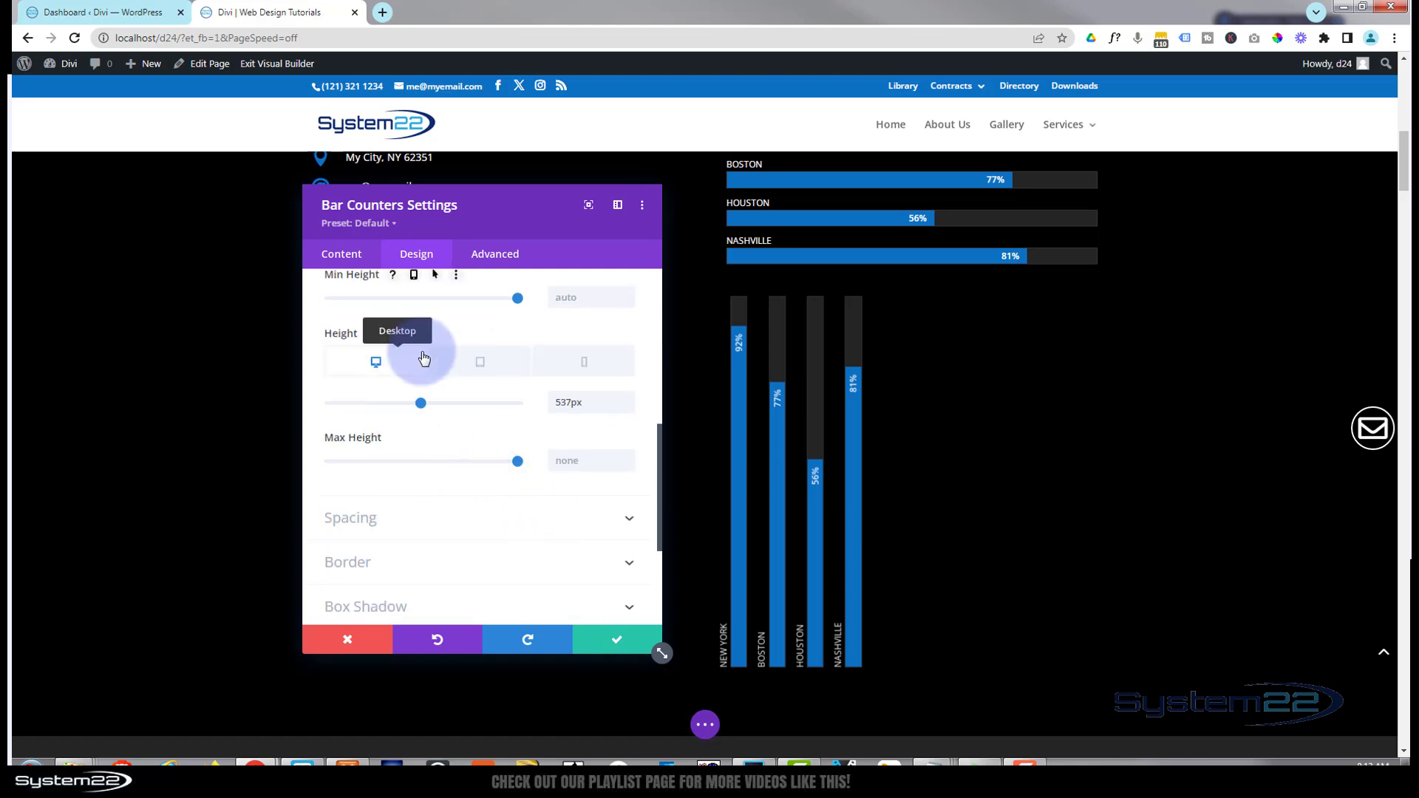
left_click(480, 366)
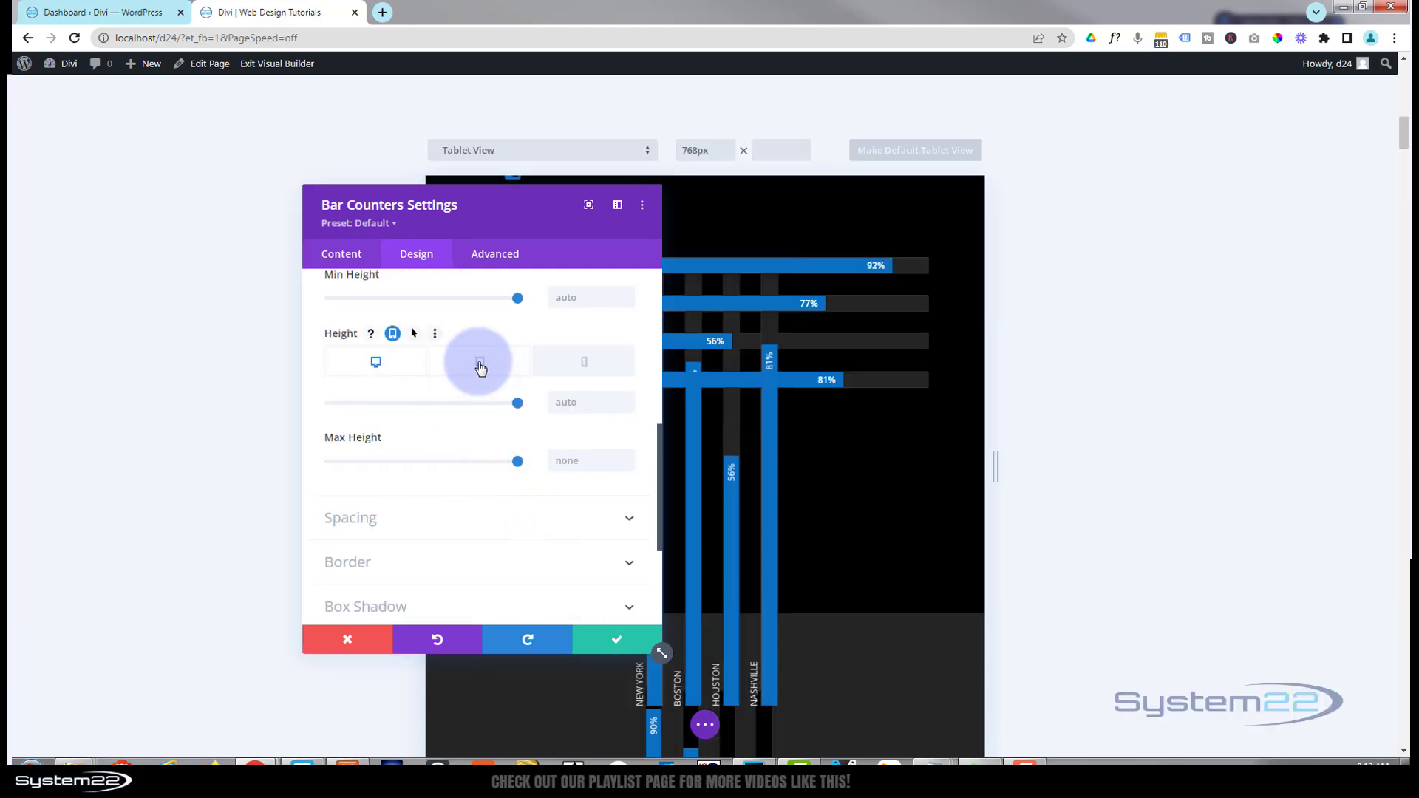
left_click_drag(500, 218, 303, 215)
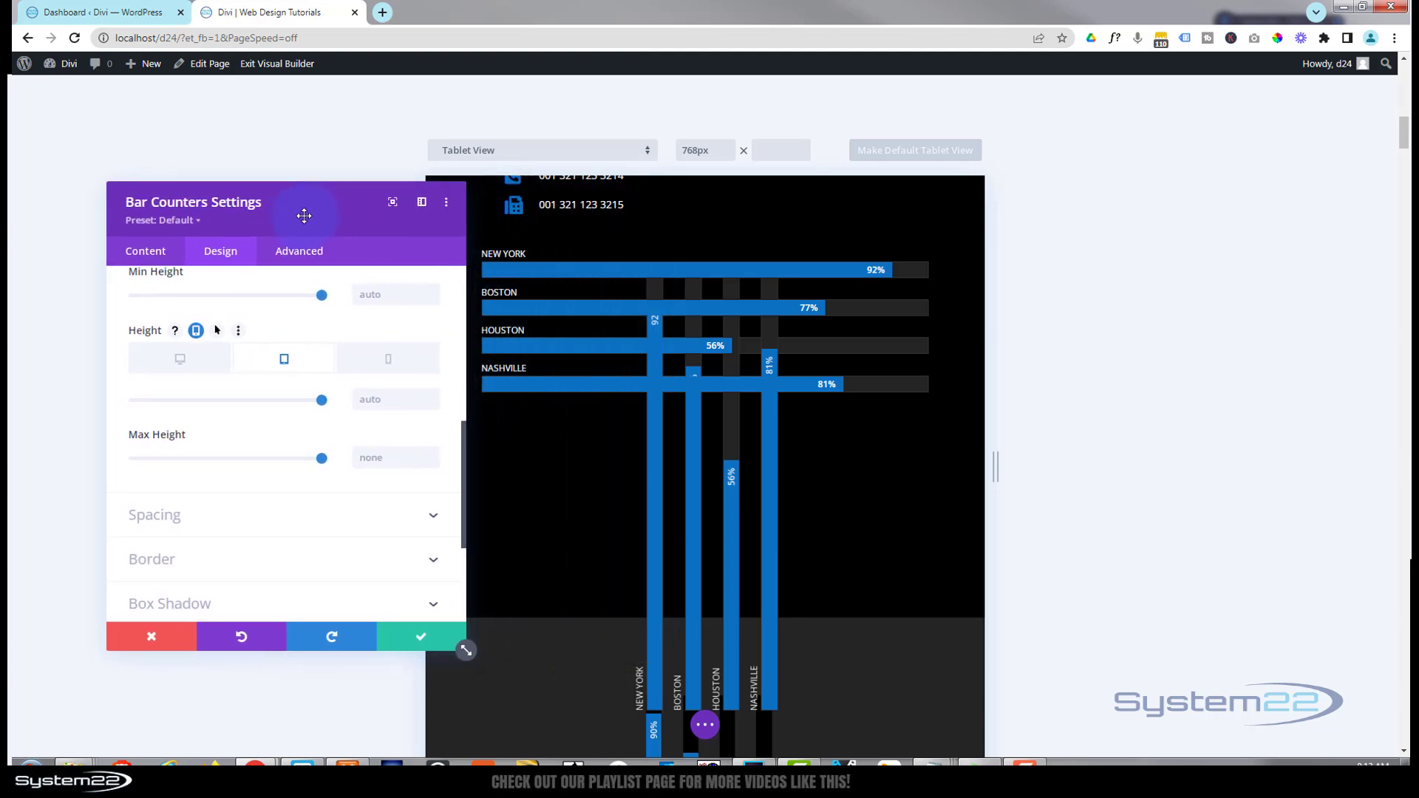
left_click(357, 399)
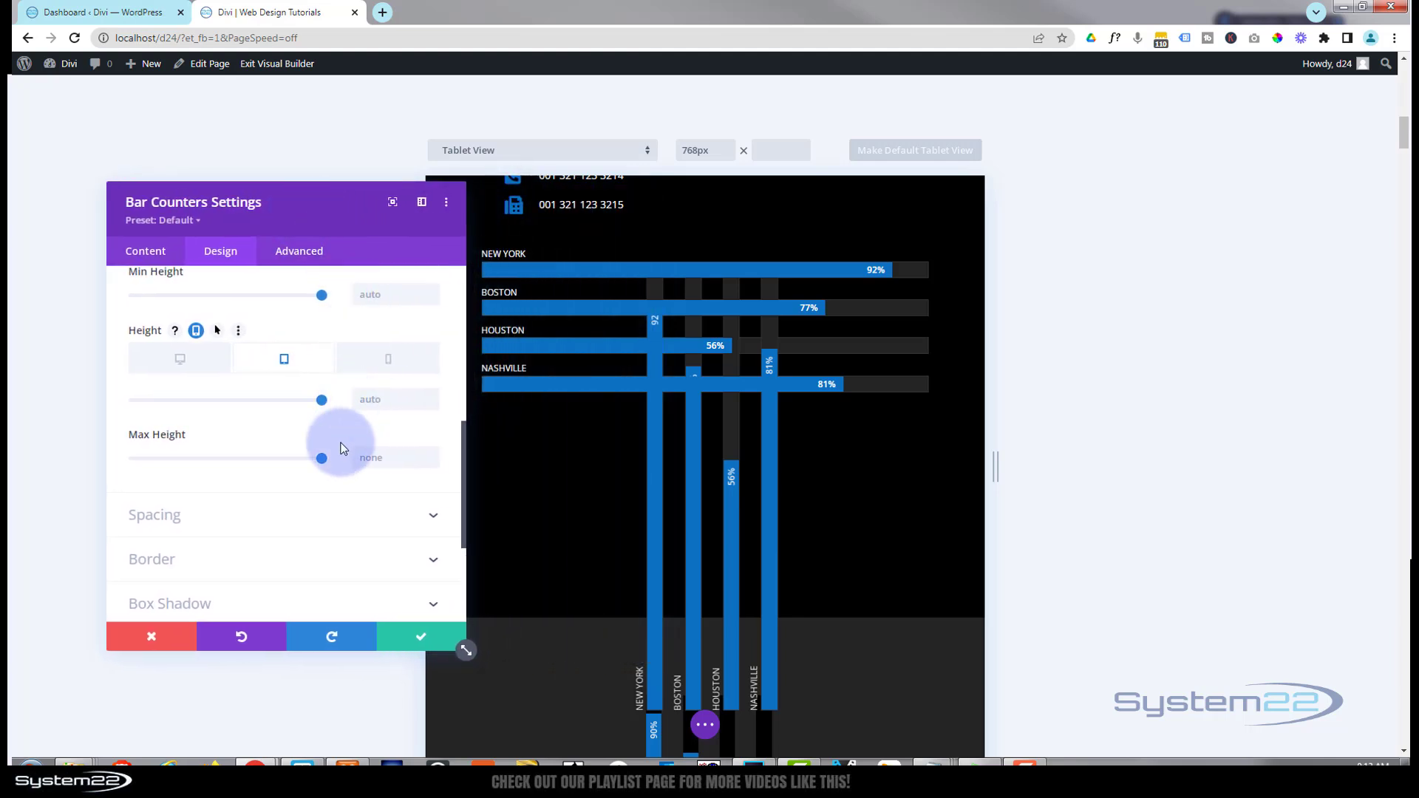
left_click_drag(319, 401, 245, 404)
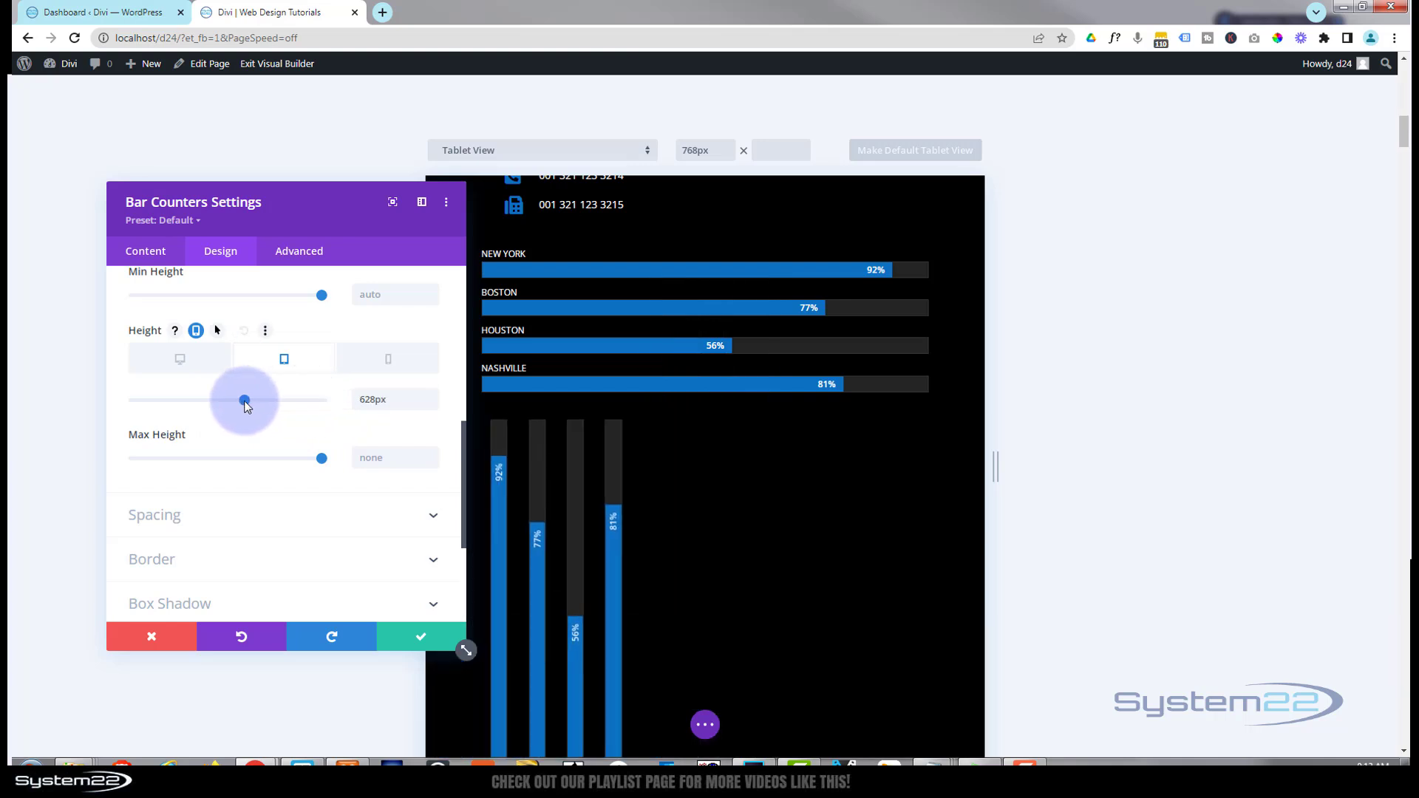
scroll(706, 460, "down", 2)
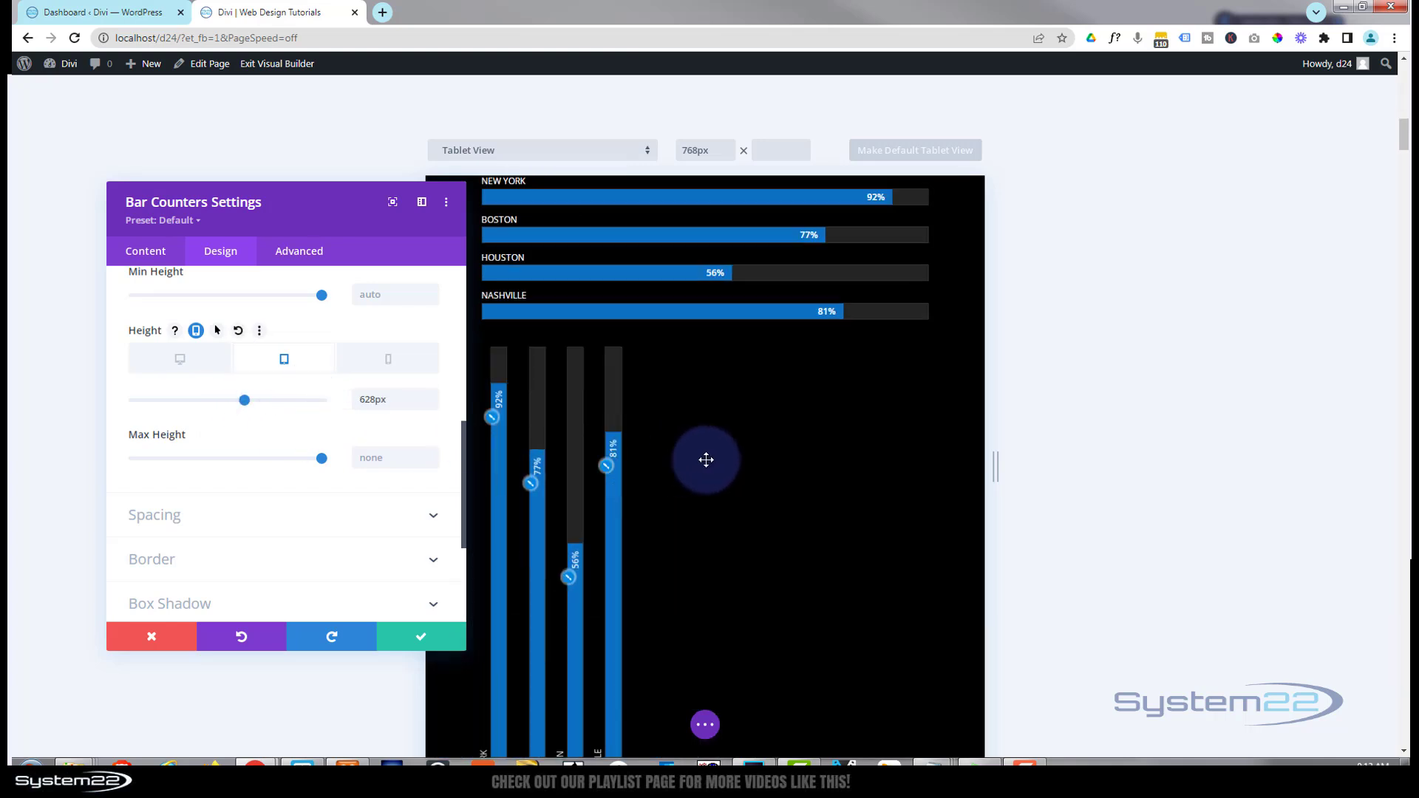
scroll(705, 460, "down", 1)
scroll(706, 460, "up", 4)
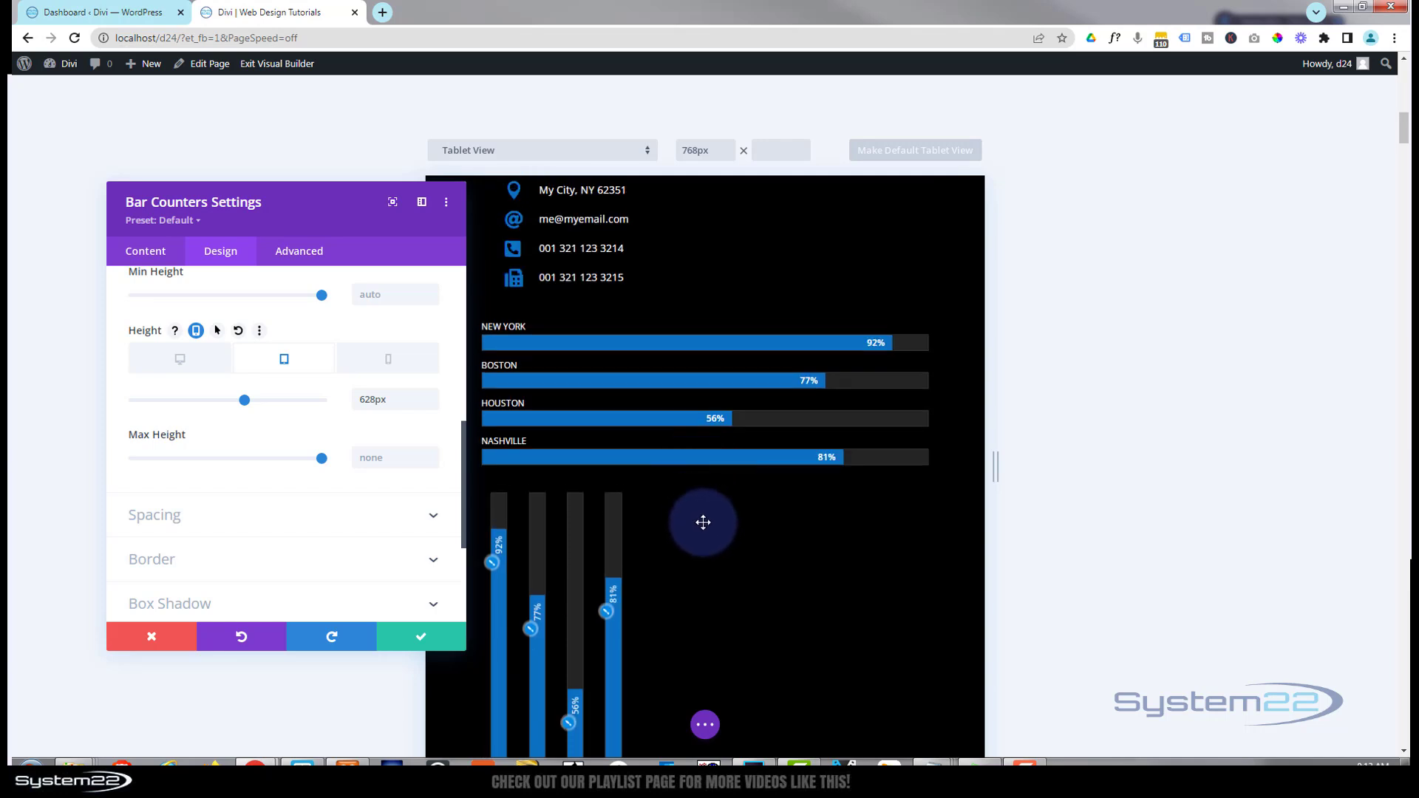
Fine-tune the rotated module's tablet height to 633px
left_click(432, 406)
left_click(431, 393)
left_click(432, 393)
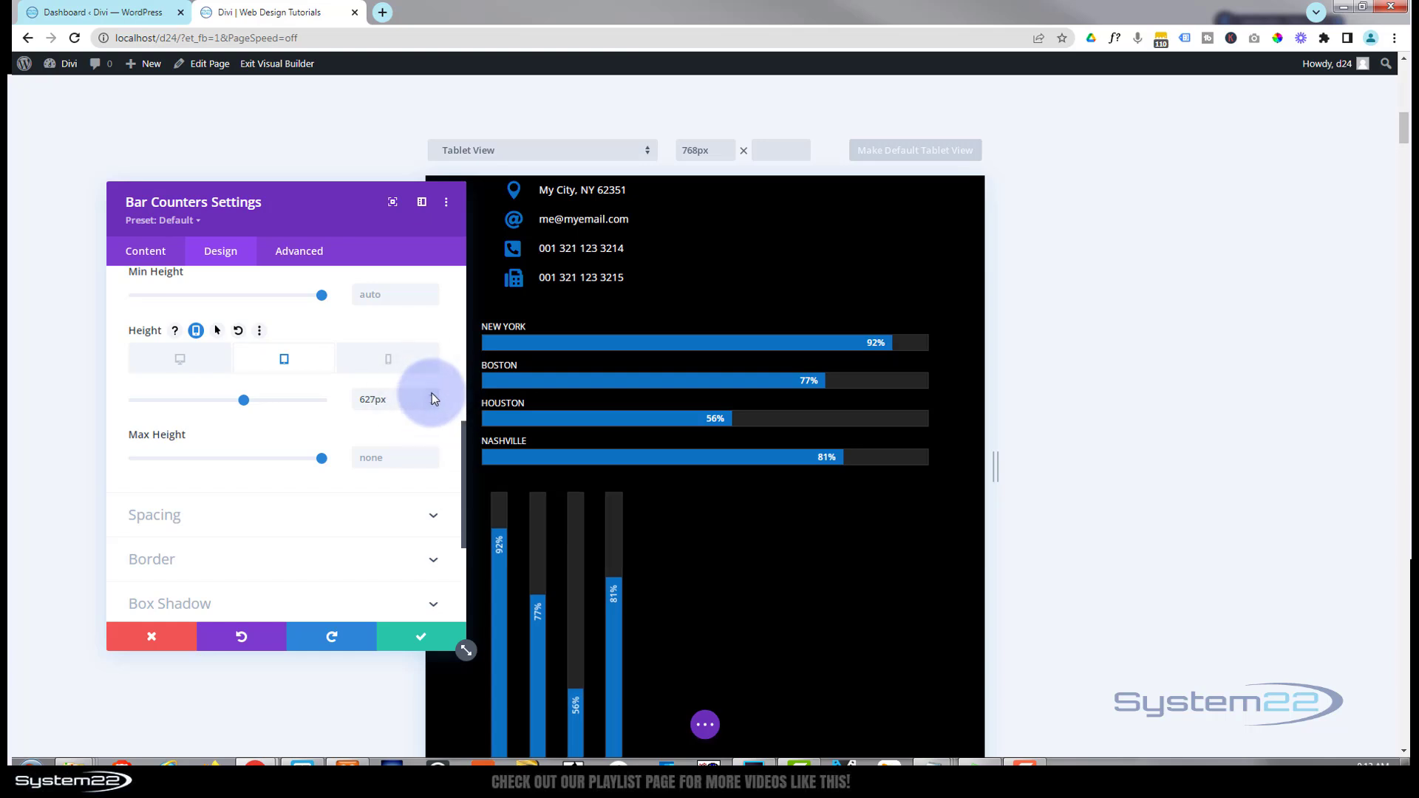
left_click(433, 392)
left_click(434, 392)
left_click(435, 391)
left_click(434, 392)
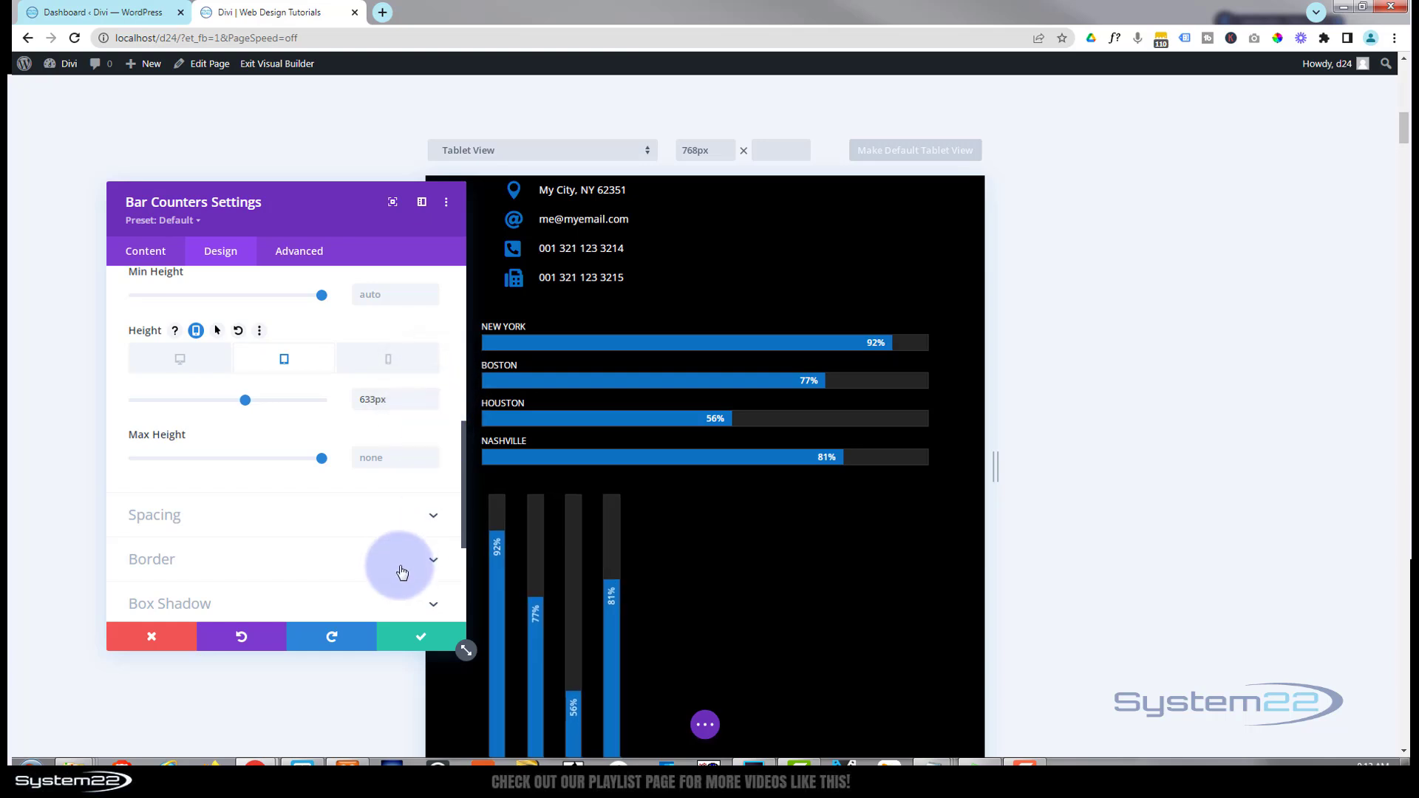
Set the rotated module's phone height to 339px and return to the desktop view
left_click(394, 362)
left_click(329, 460)
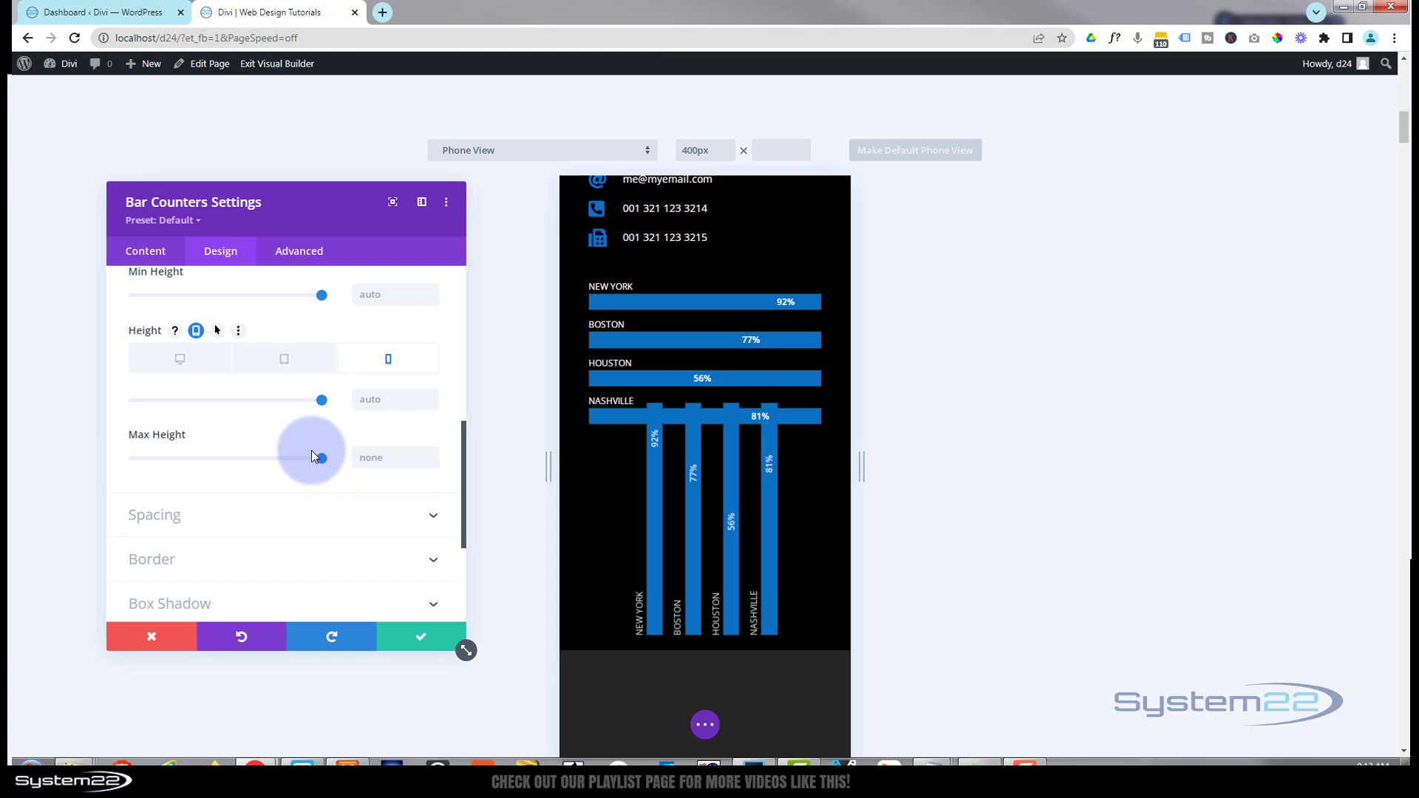
left_click_drag(322, 400, 184, 399)
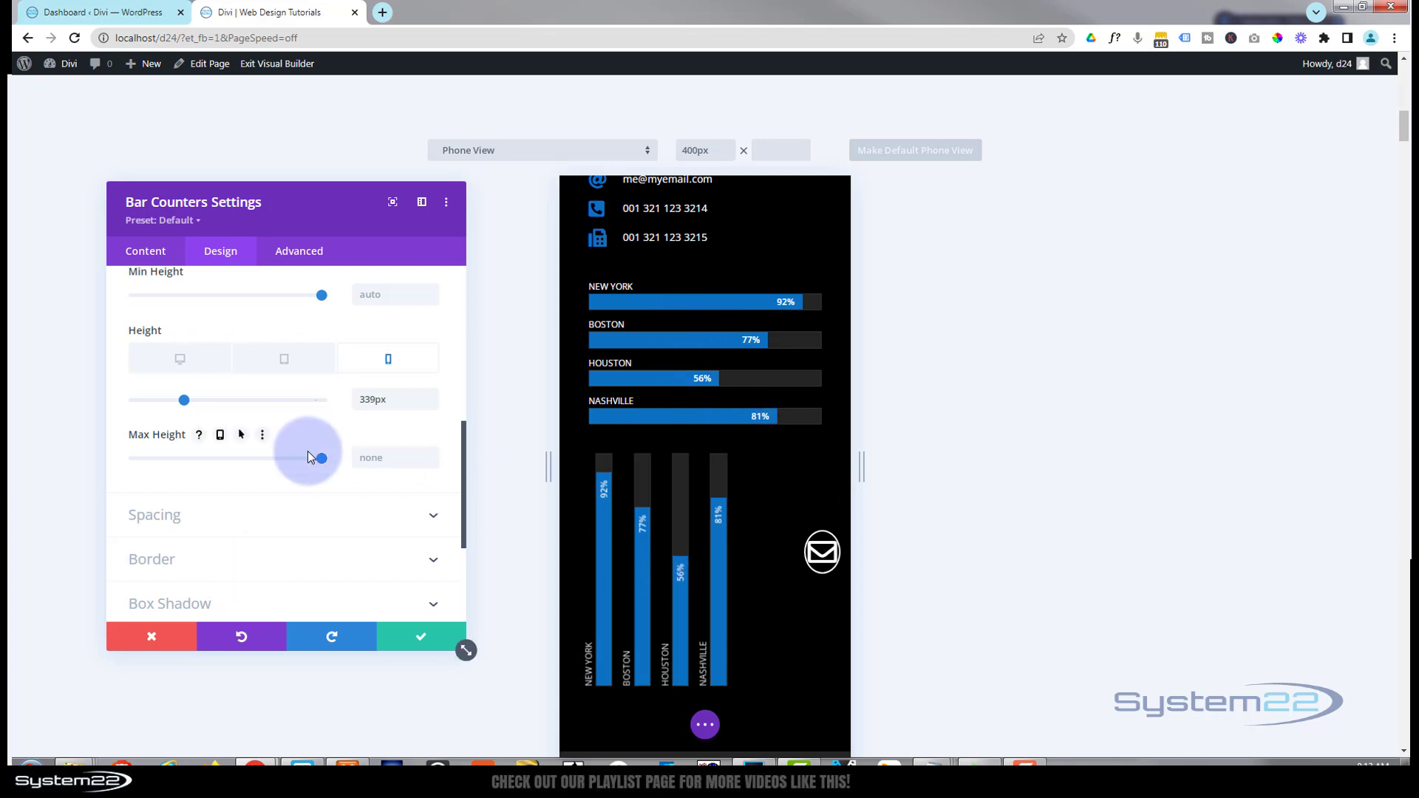
left_click(287, 366)
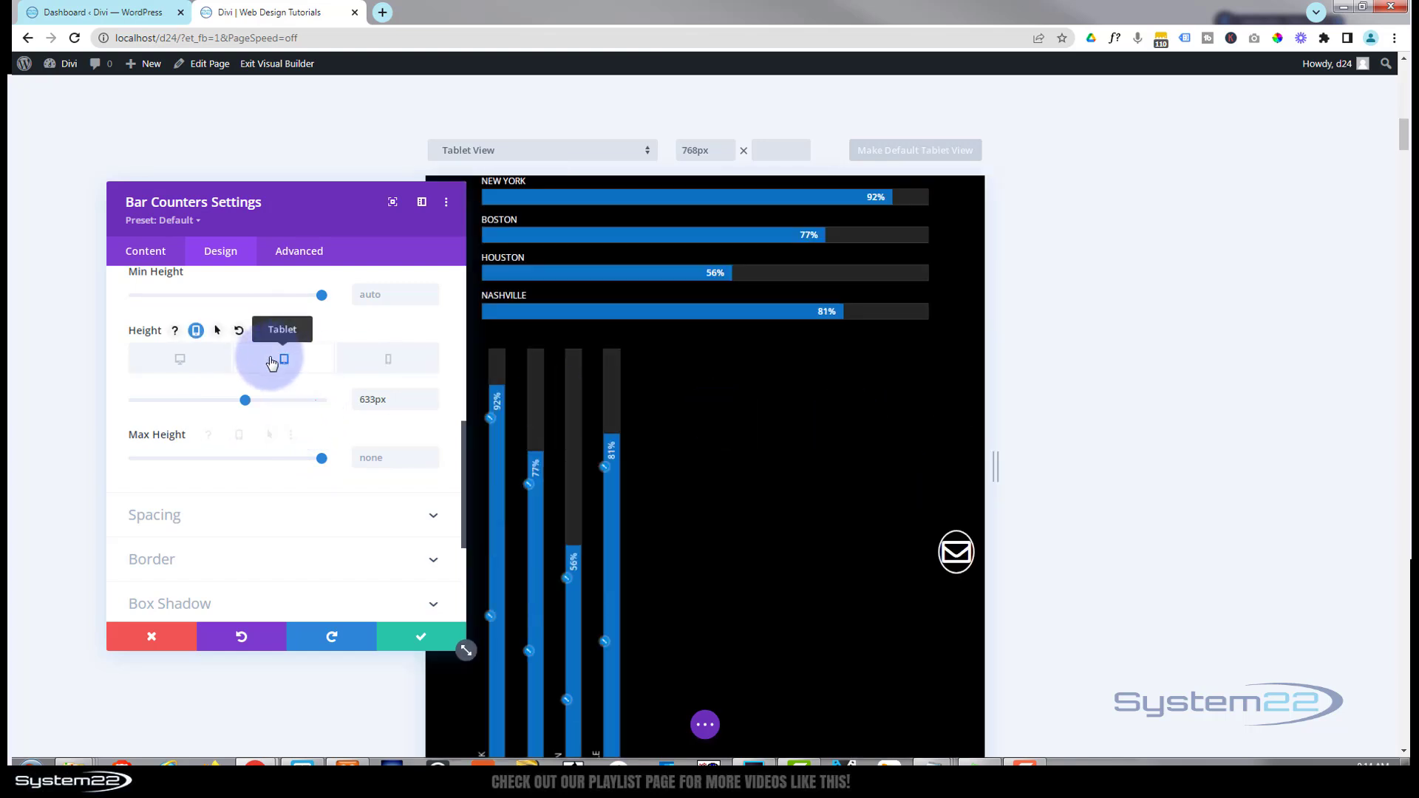
left_click(175, 362)
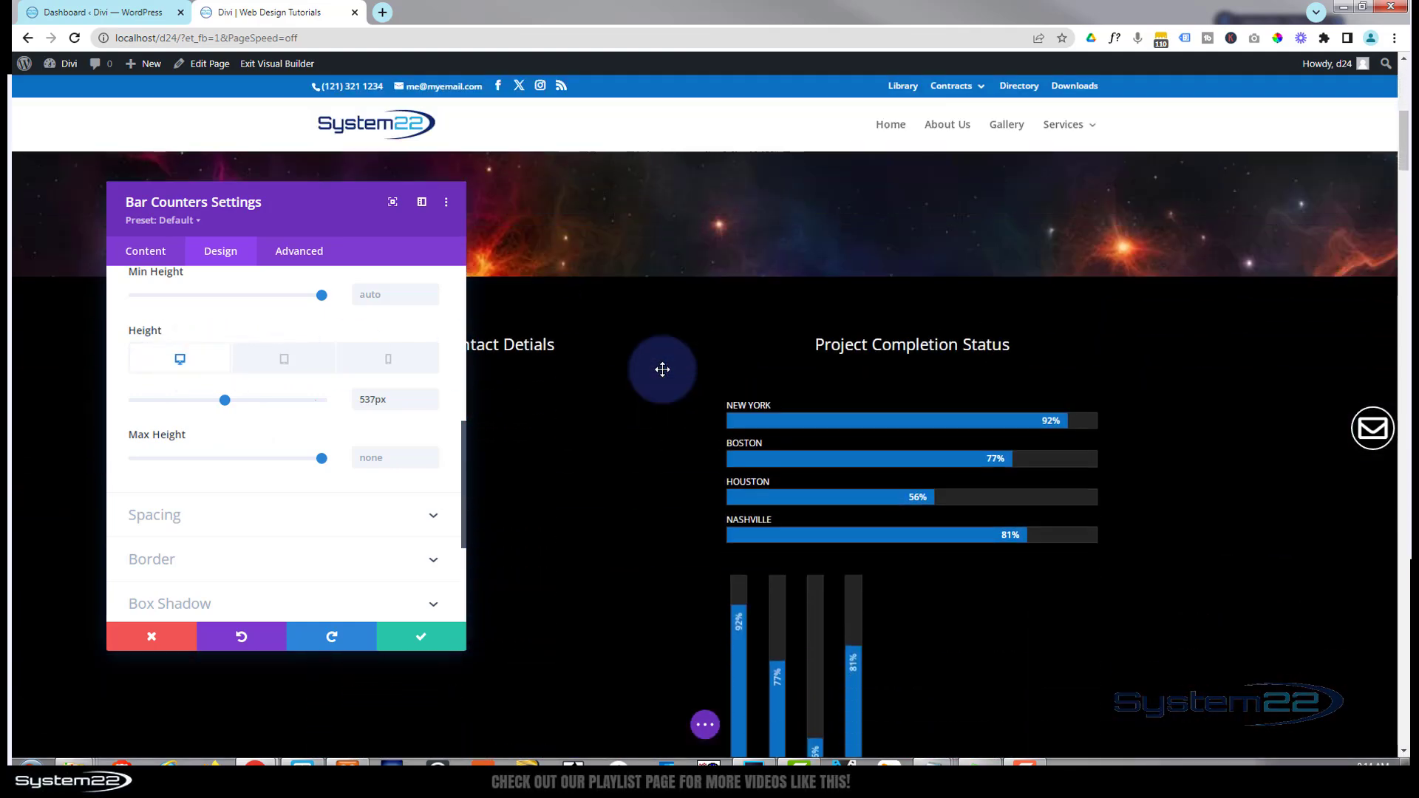
Save the page with the rotated bar counters module's settings applied and exit the visual builder
left_click(409, 635)
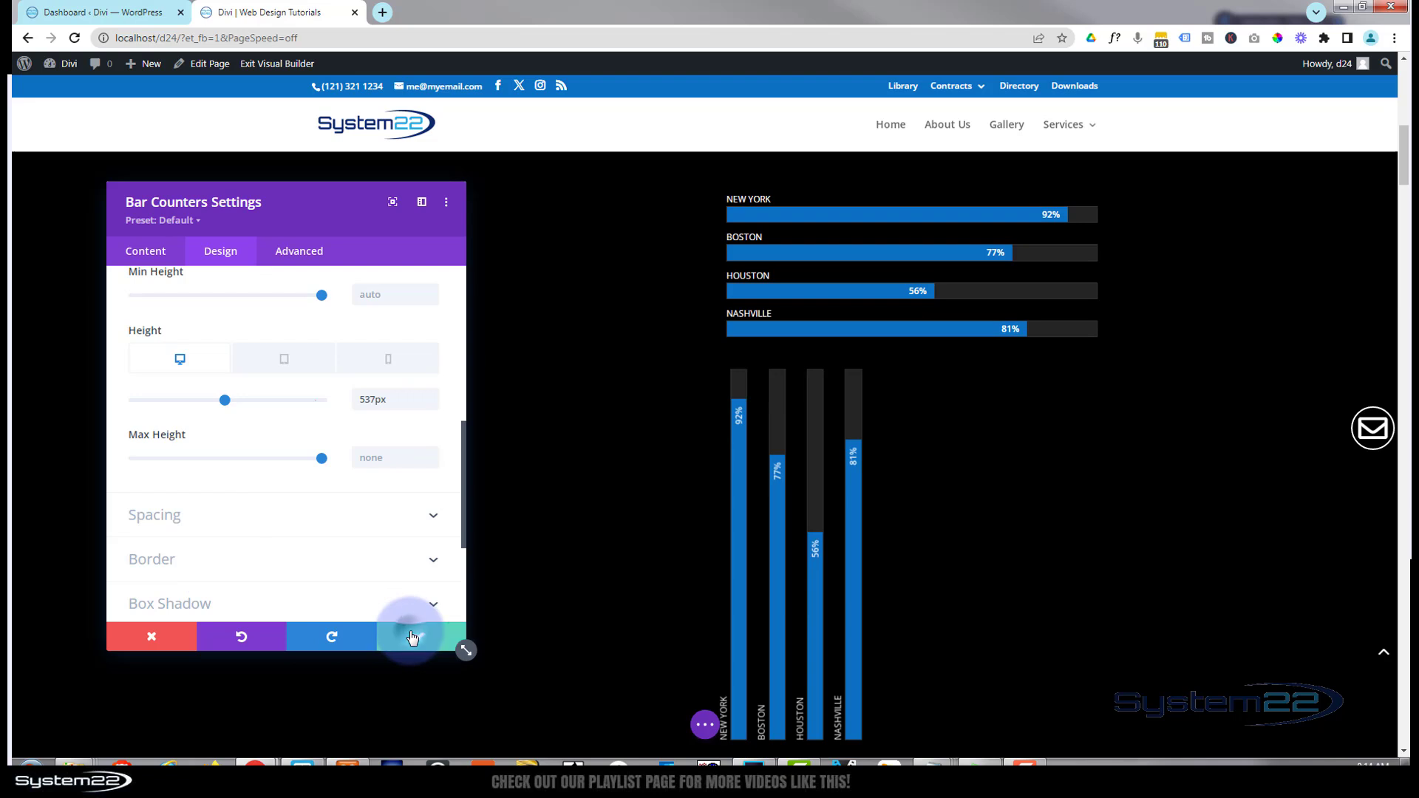
left_click(705, 724)
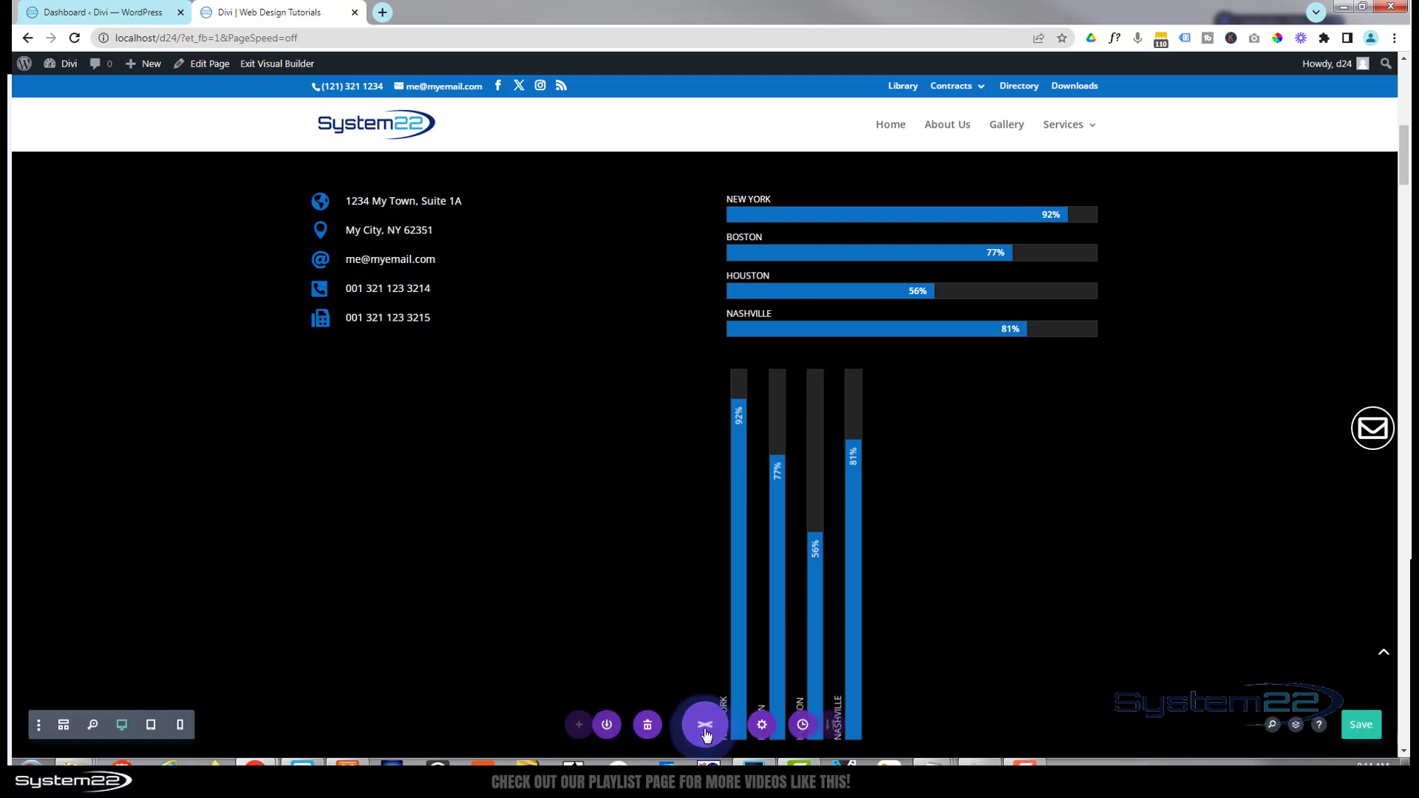
left_click(1355, 724)
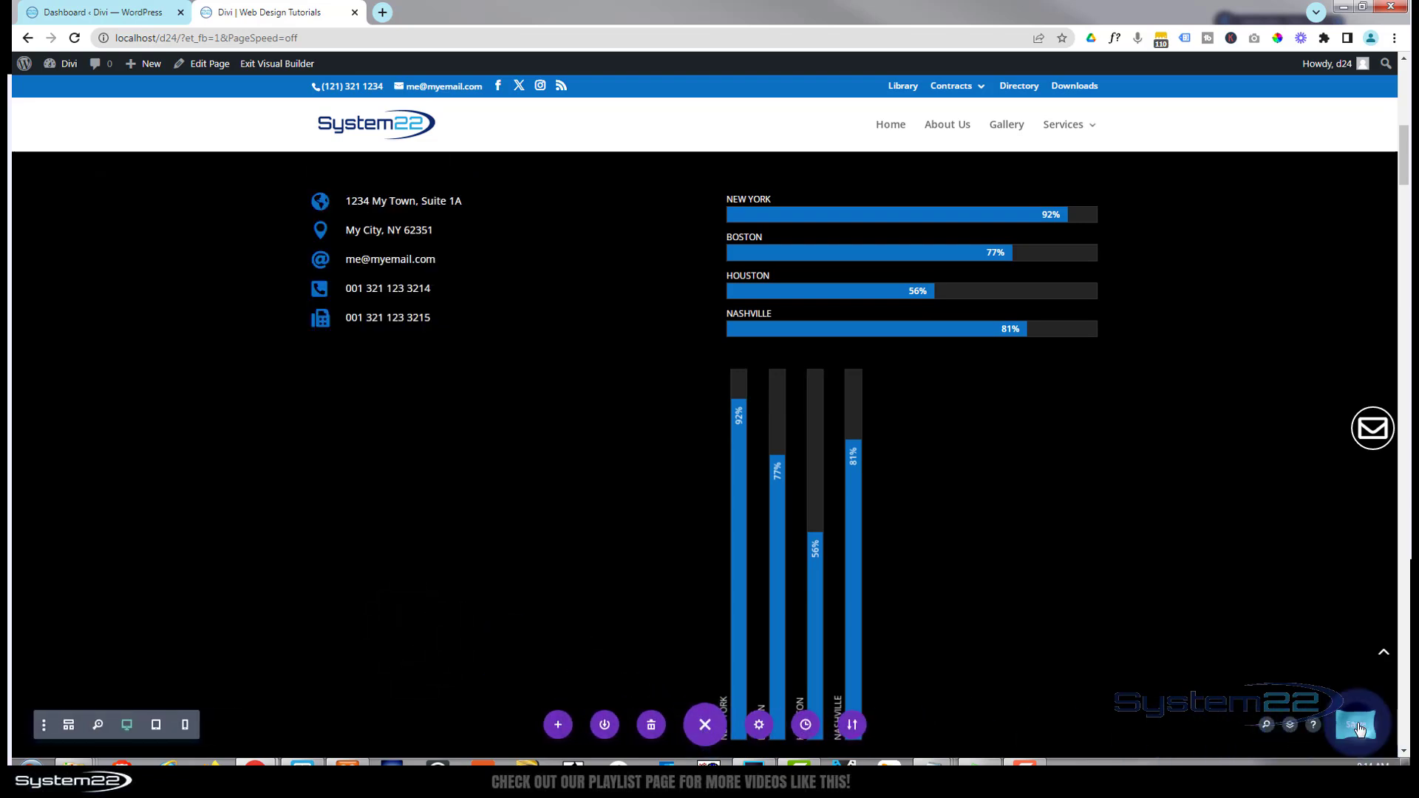
left_click(269, 65)
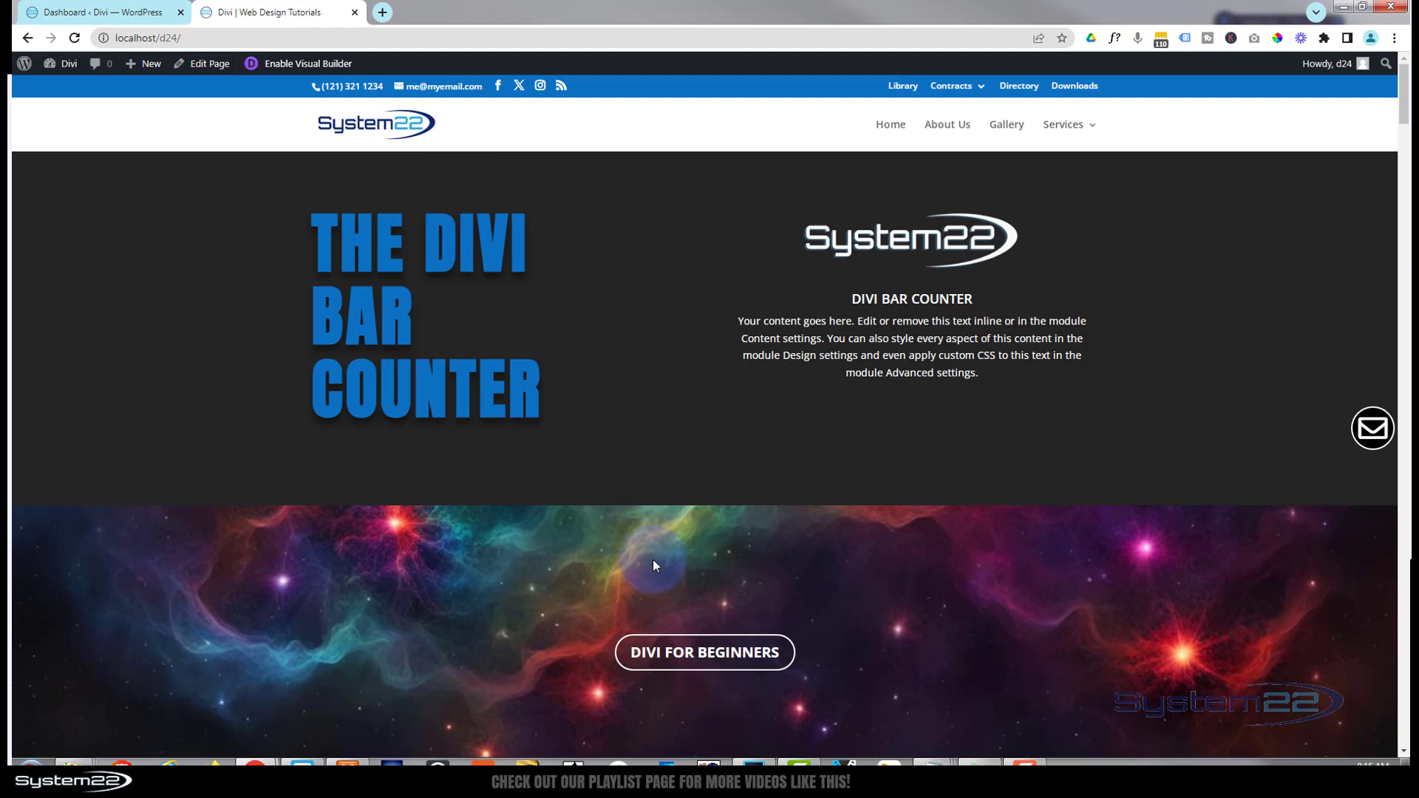
Reload the live page and examine the horizontal and vertical bar counters under Project Completion Status
left_click(678, 654)
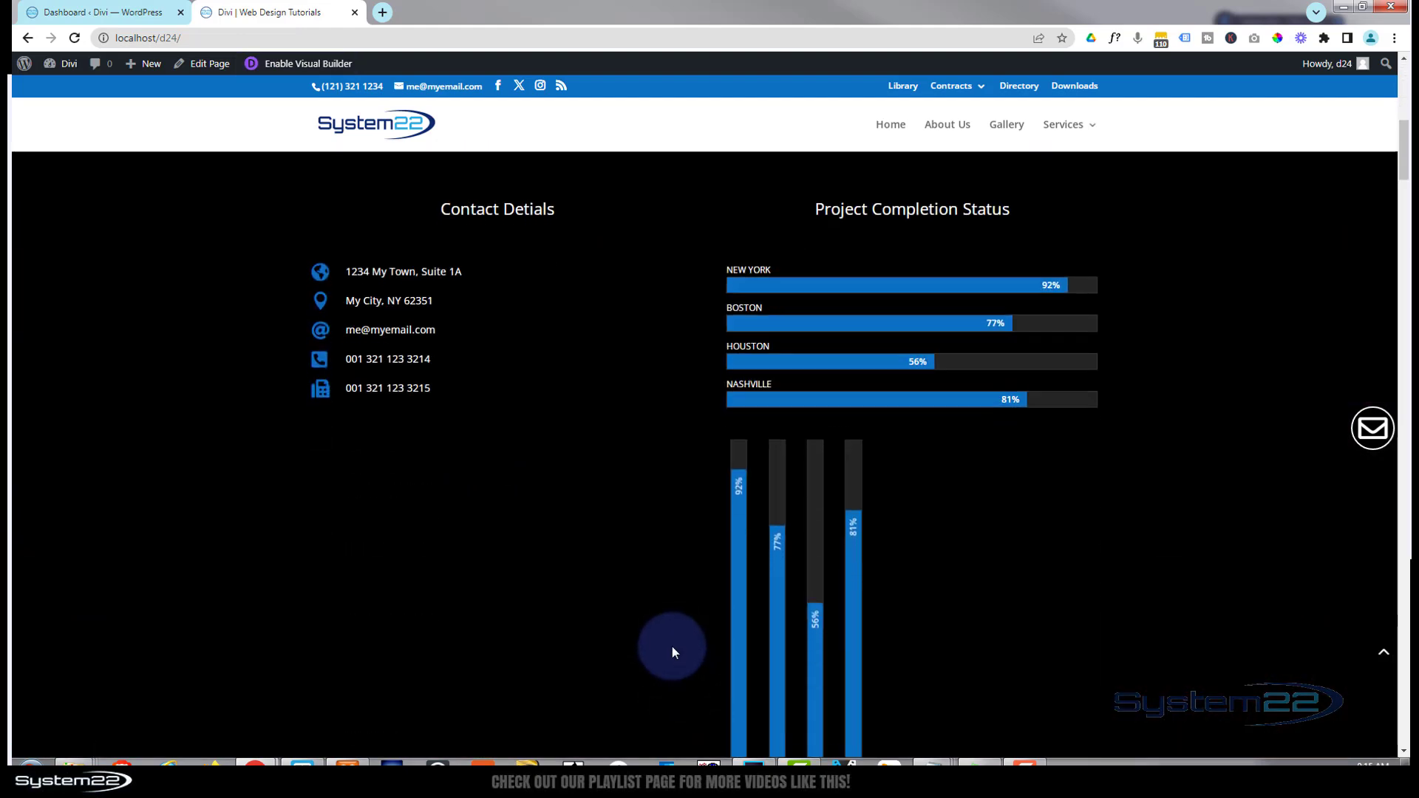
scroll(672, 645, "down", 1)
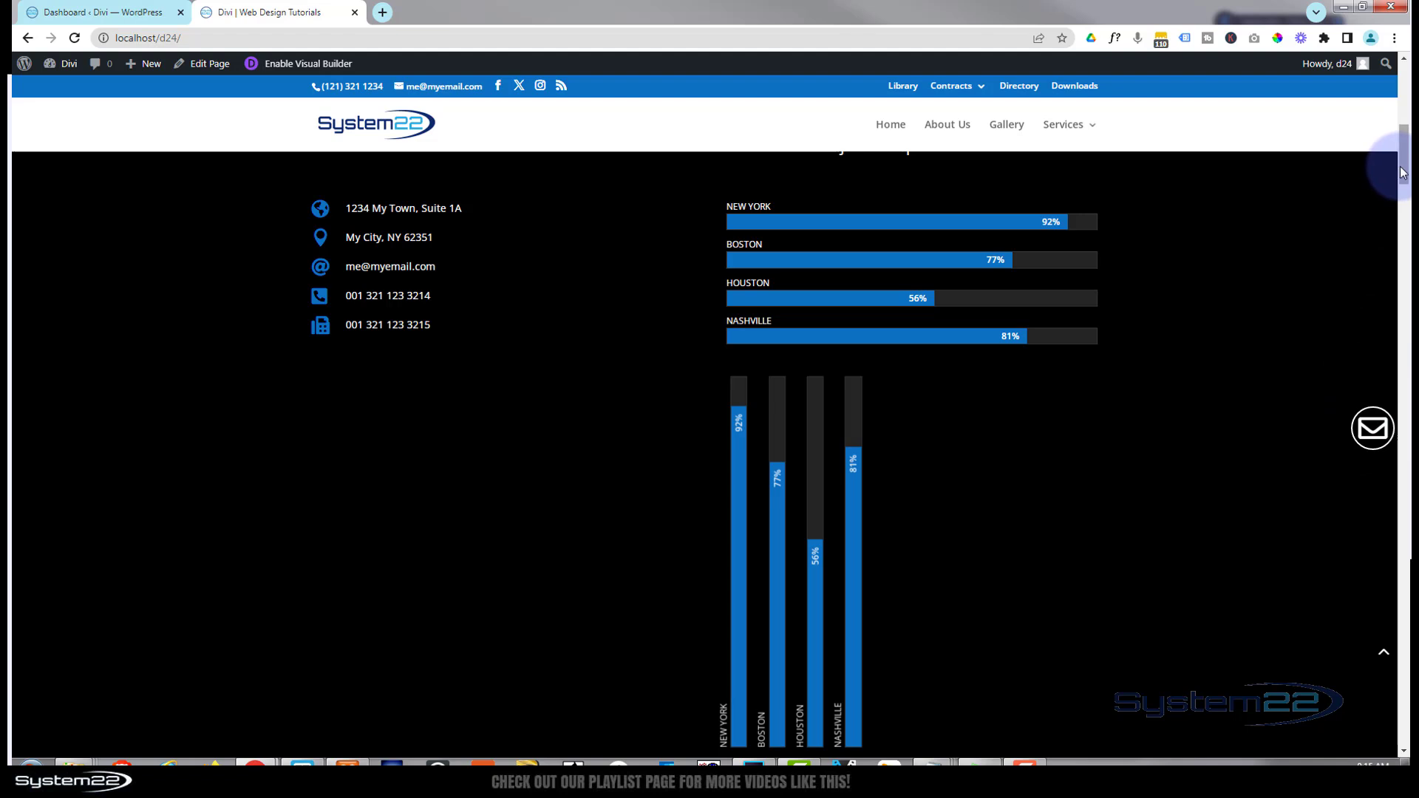
scroll(1403, 176, "down", 1)
left_click_drag(1403, 176, 1403, 174)
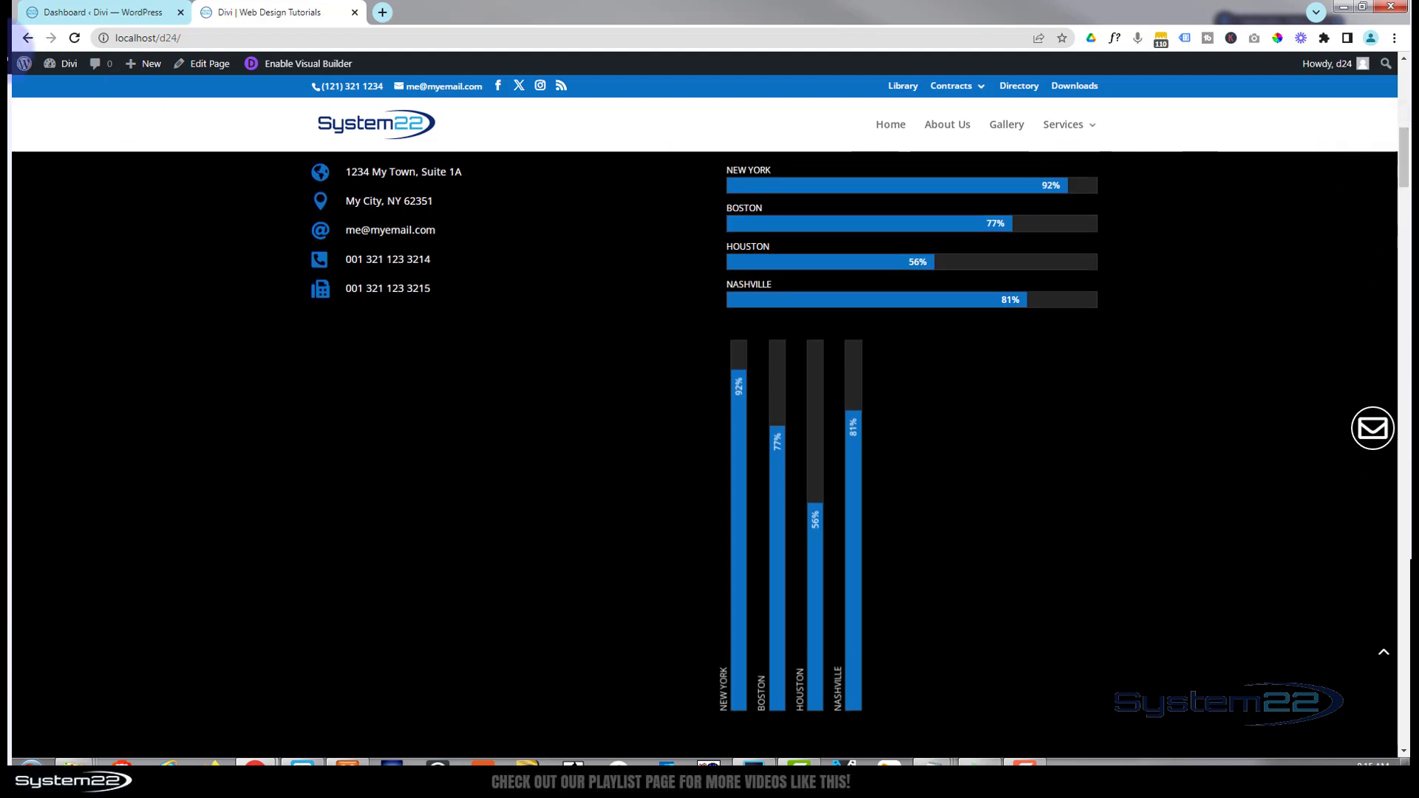
left_click(74, 39)
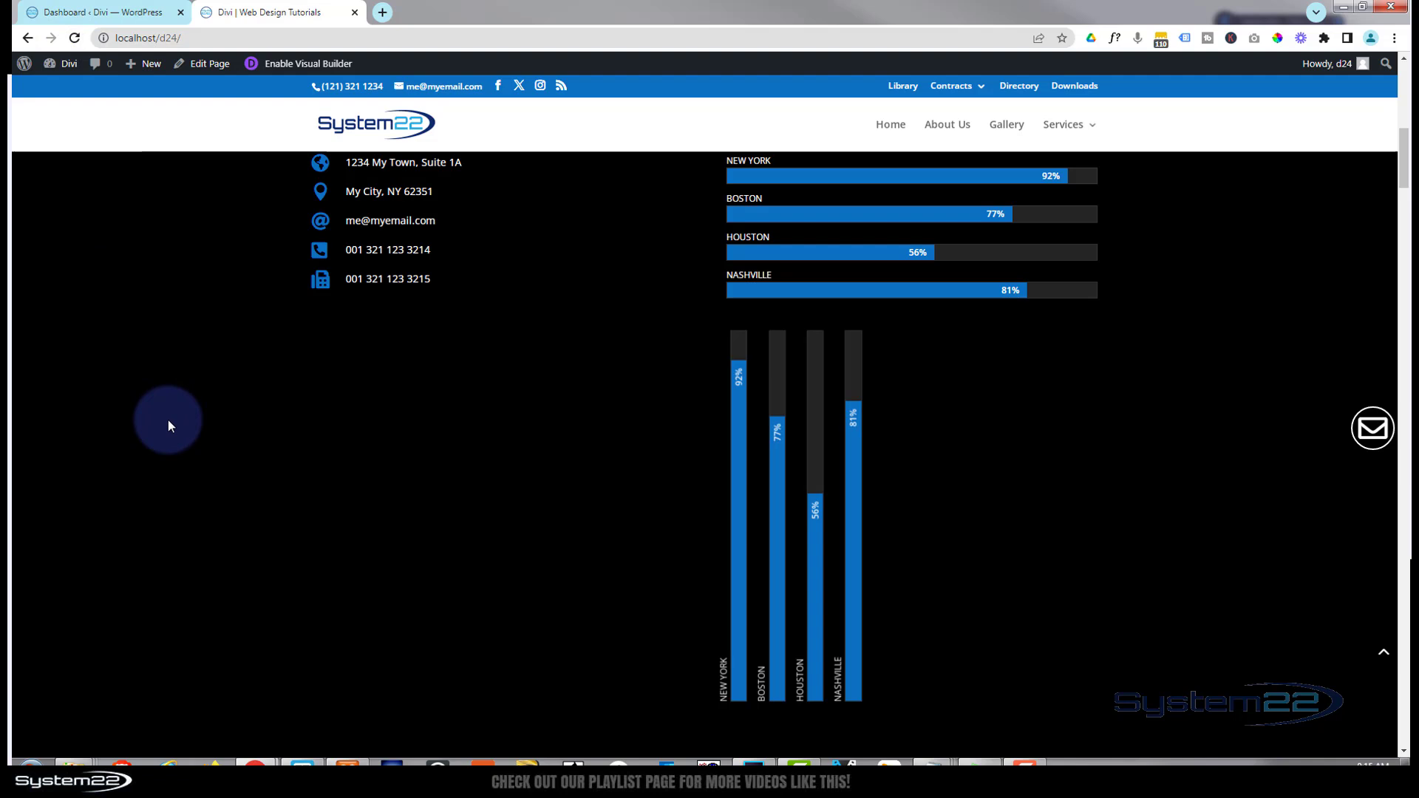
scroll(1404, 178, "up", 1)
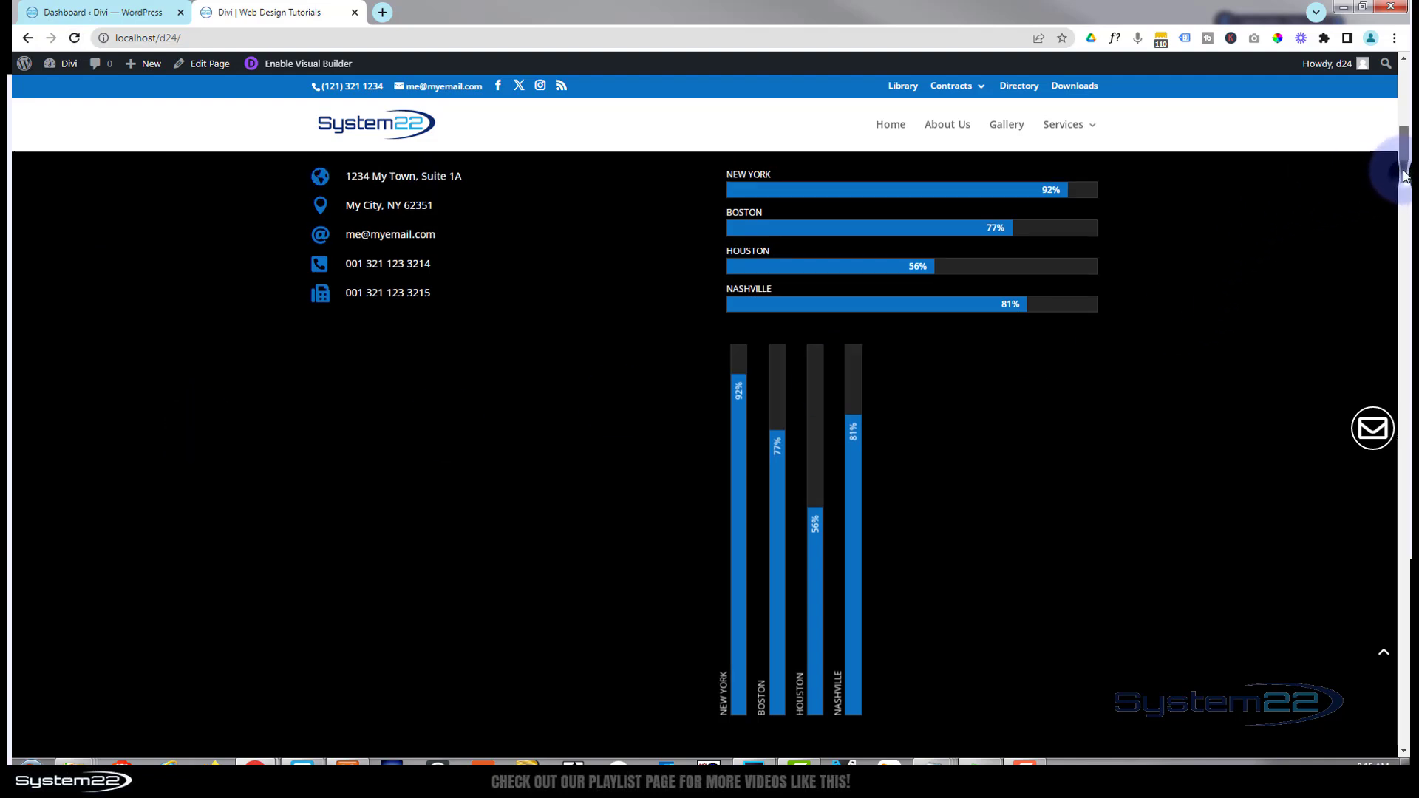
scroll(1404, 178, "down", 1)
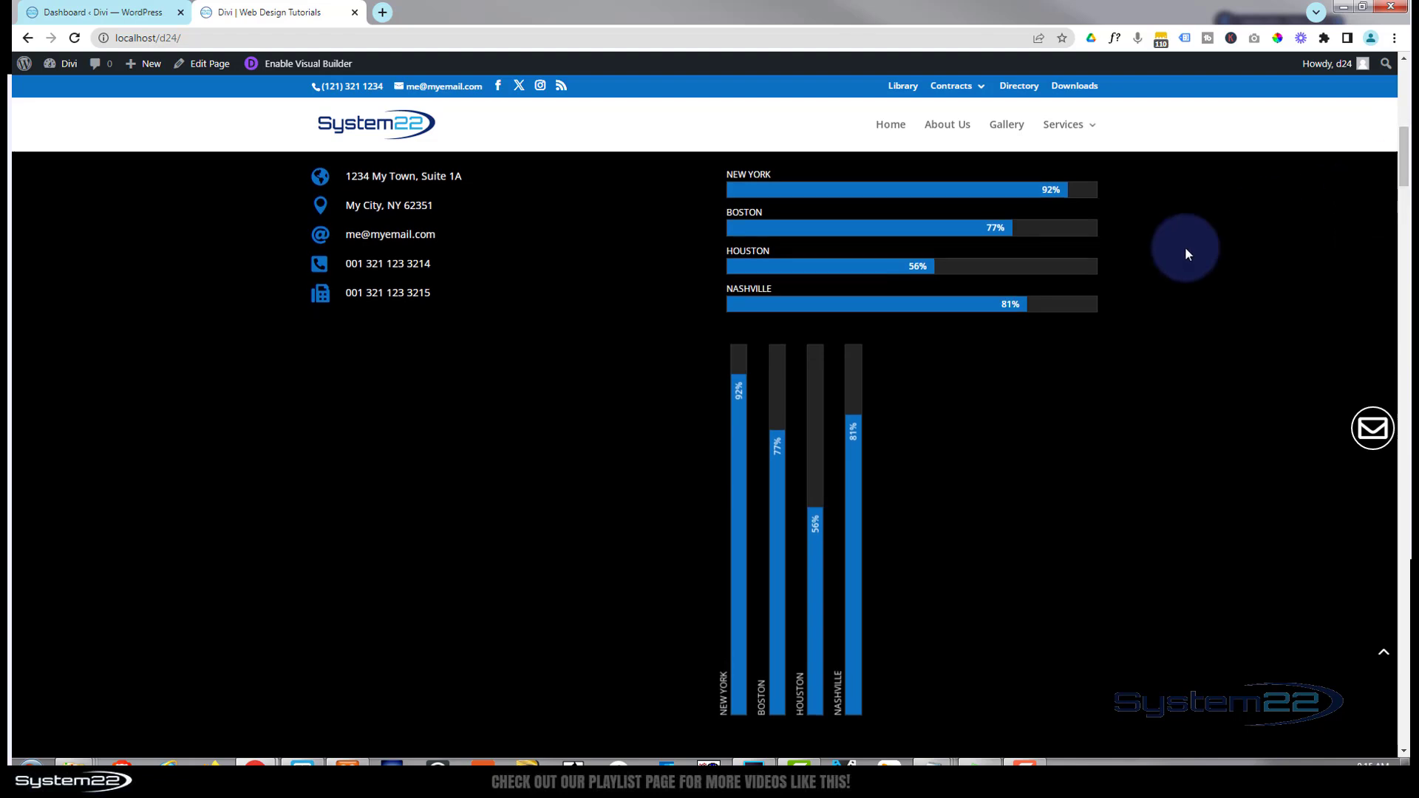